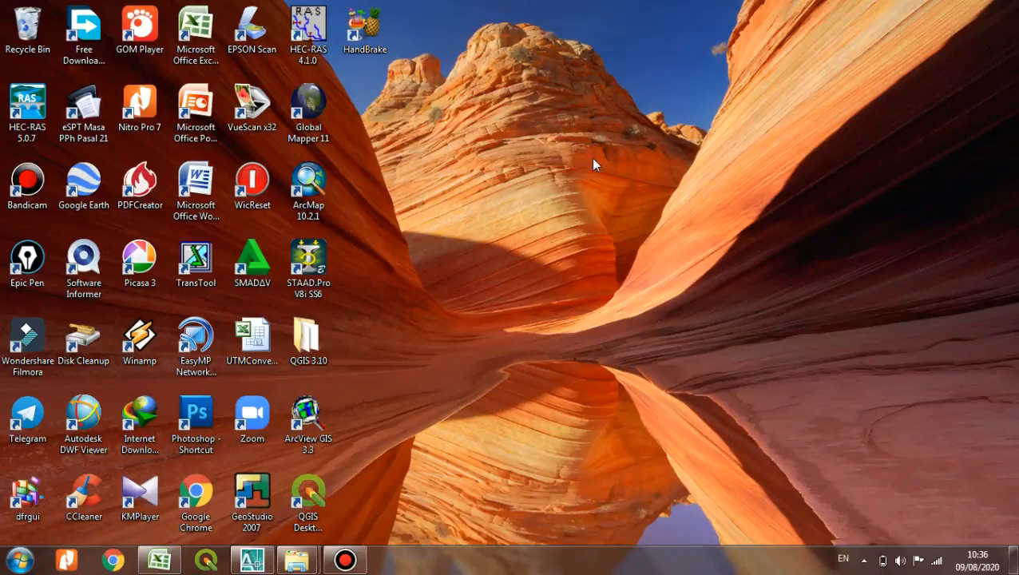
pyautogui.rightClick(549, 141)
pyautogui.click(594, 185)
pyautogui.rightClick(579, 84)
pyautogui.click(630, 127)
pyautogui.rightClick(490, 137)
pyautogui.click(529, 180)
# Launch HEC-RAS 4.1.0 and open the SUNGAI BELO DESAIN project from f:\Program\PELATIHAN HEC RAS\sungai belo\DESAIN NORMALISASI.
pyautogui.doubleClick(308, 32)
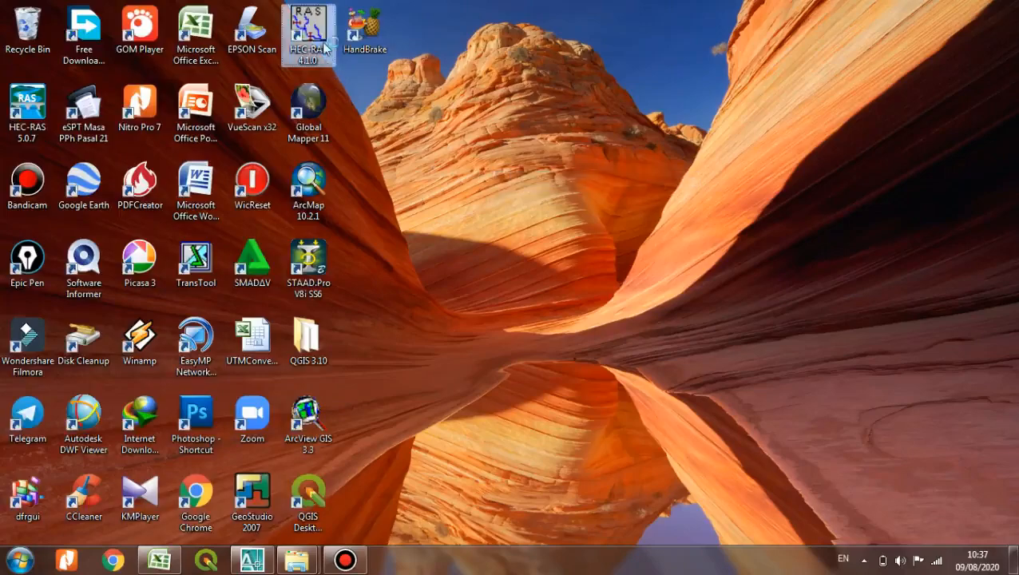
pyautogui.click(407, 46)
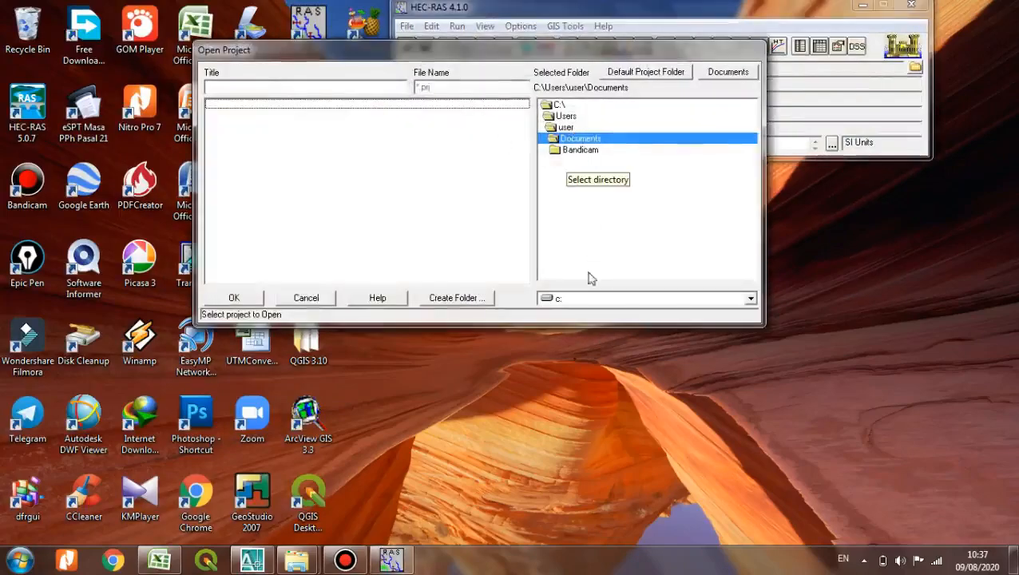
pyautogui.click(591, 299)
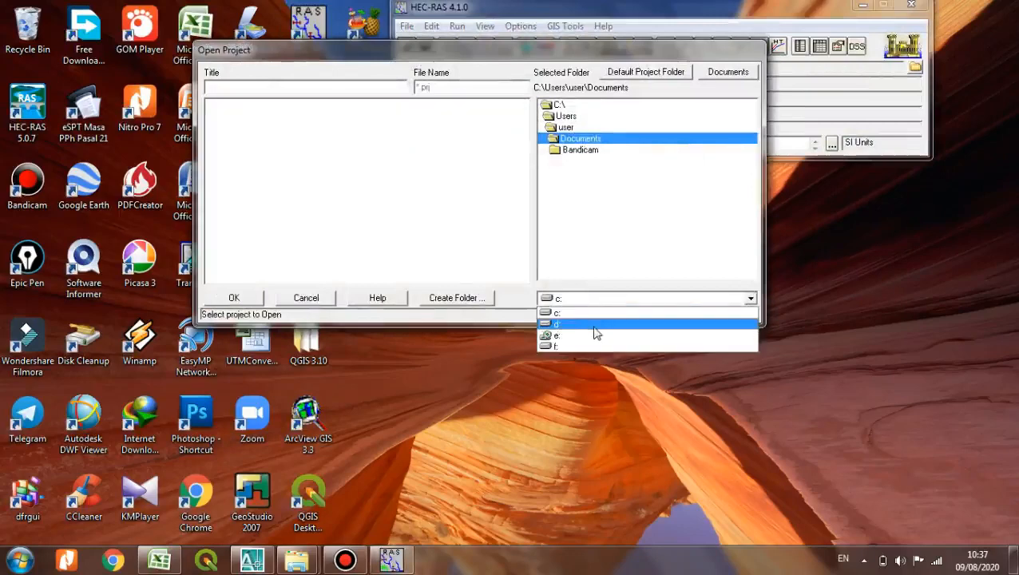
pyautogui.click(597, 347)
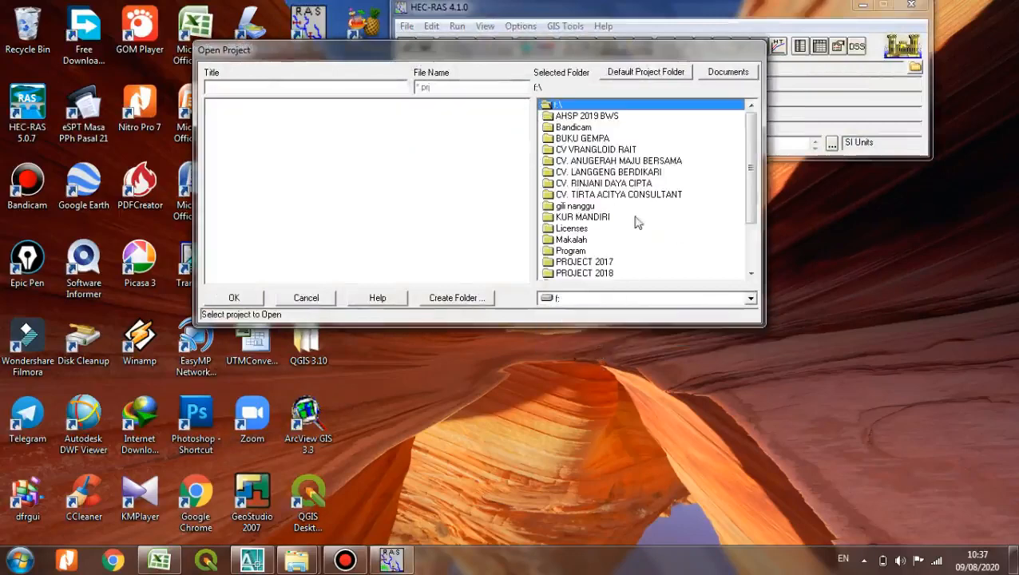
pyautogui.doubleClick(581, 253)
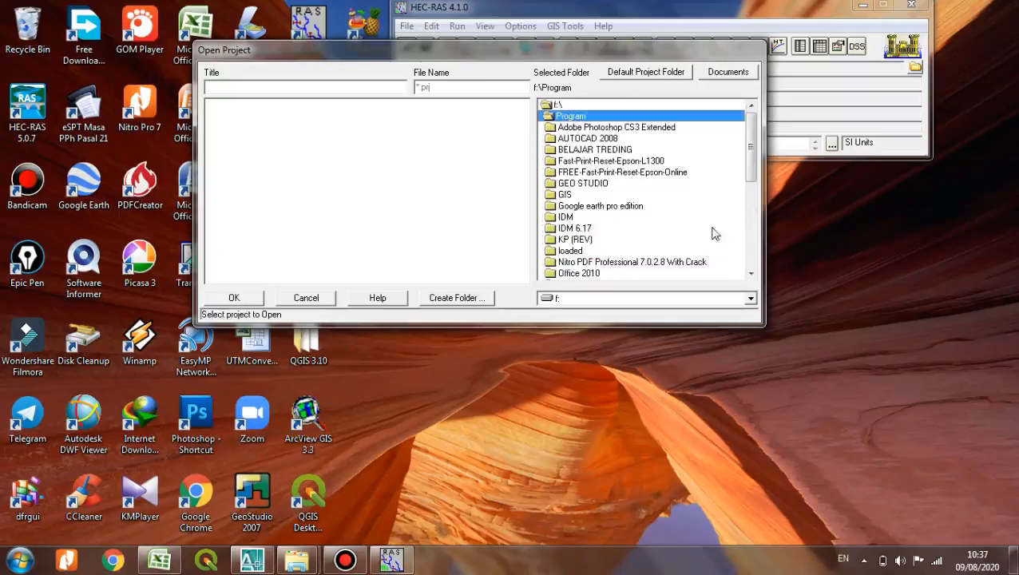
pyautogui.moveTo(751, 171); pyautogui.dragTo(751, 222)
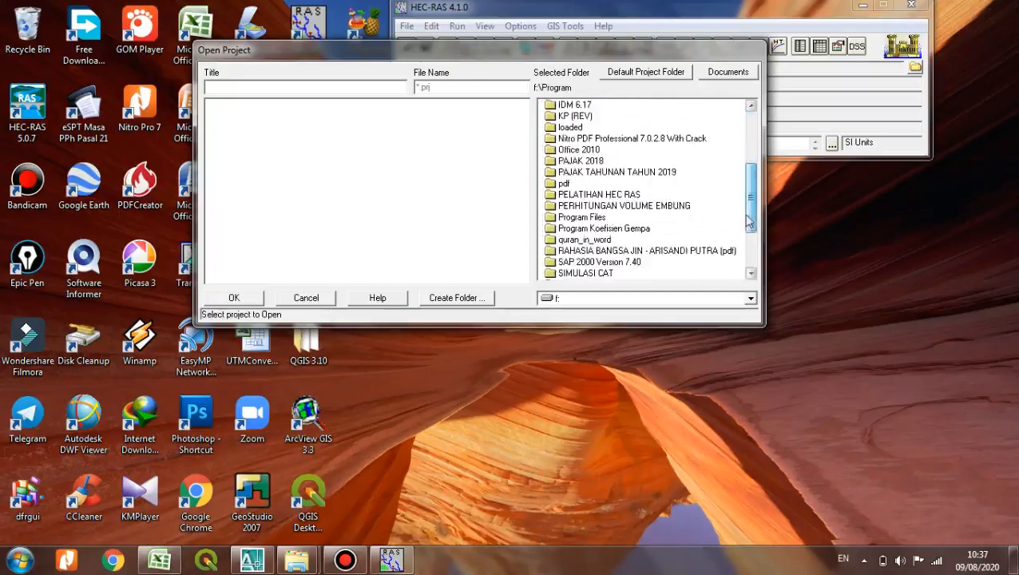
pyautogui.doubleClick(630, 195)
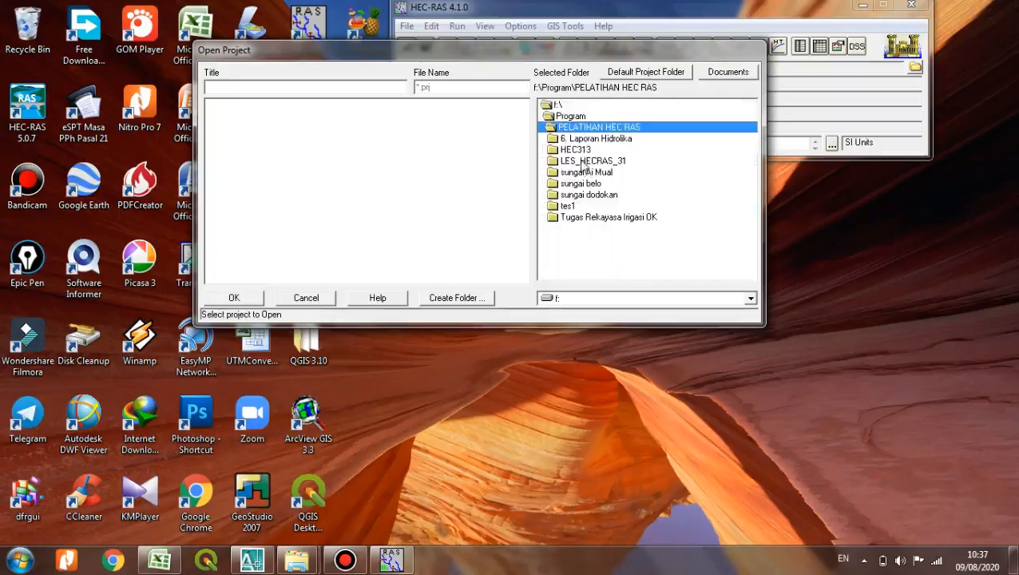
pyautogui.doubleClick(598, 183)
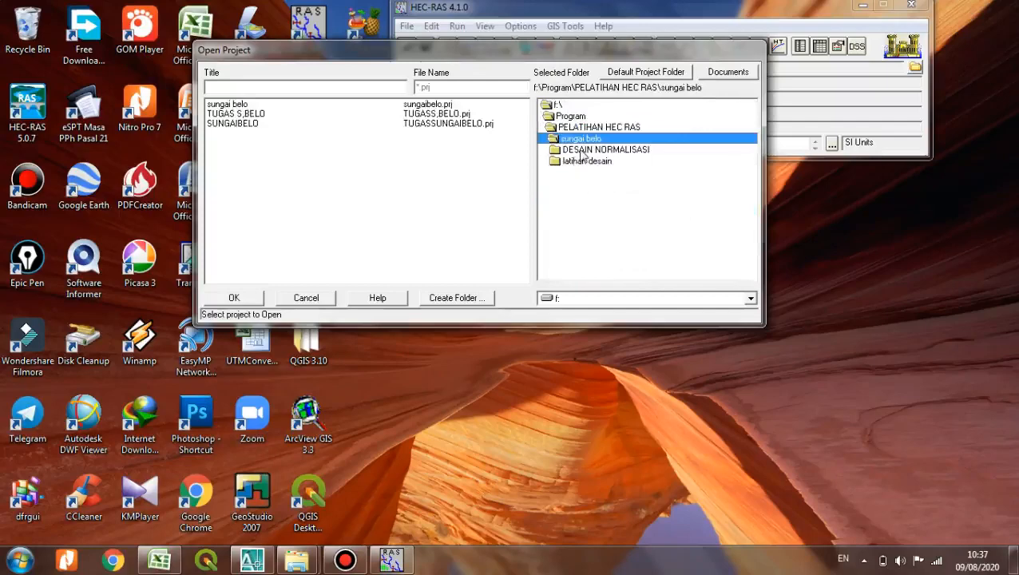
pyautogui.doubleClick(580, 150)
pyautogui.click(273, 118)
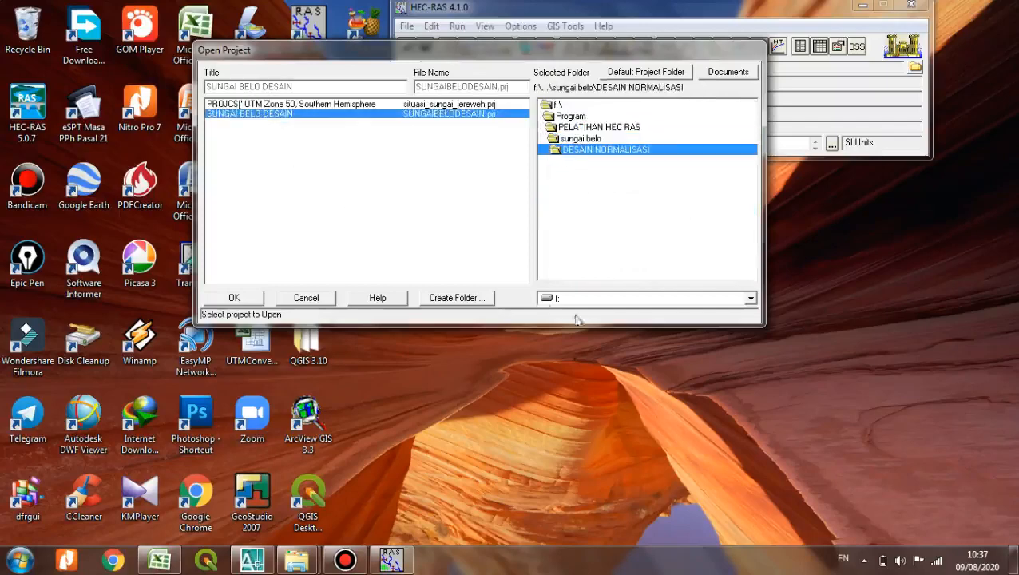
pyautogui.click(249, 300)
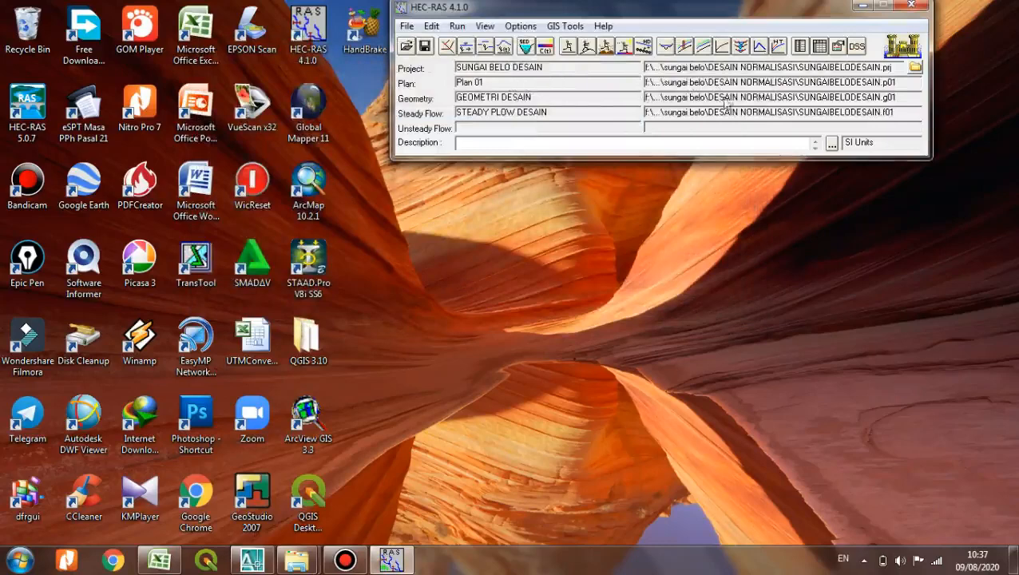
# Review the cross-section plots of SUNGAI BELO station by station up to river station 14, and close the plot.
pyautogui.click(664, 48)
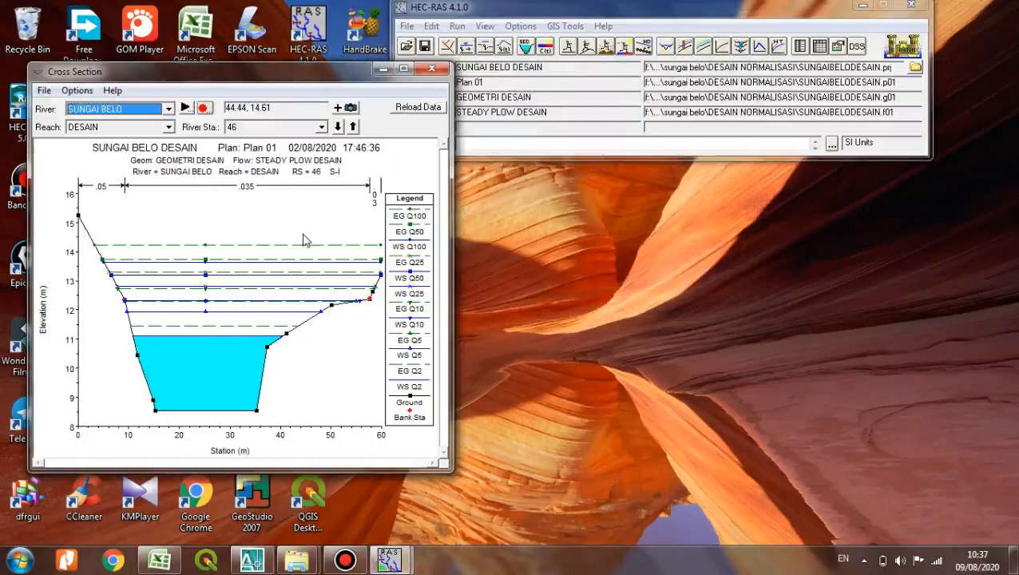
pyautogui.click(352, 128)
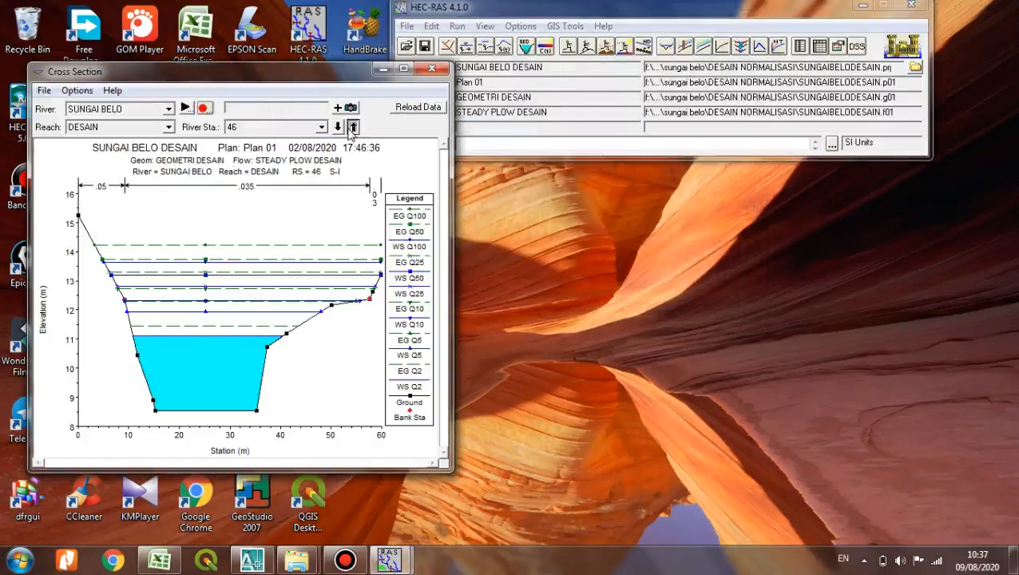
pyautogui.click(352, 128)
pyautogui.click(352, 128)
pyautogui.click(352, 127)
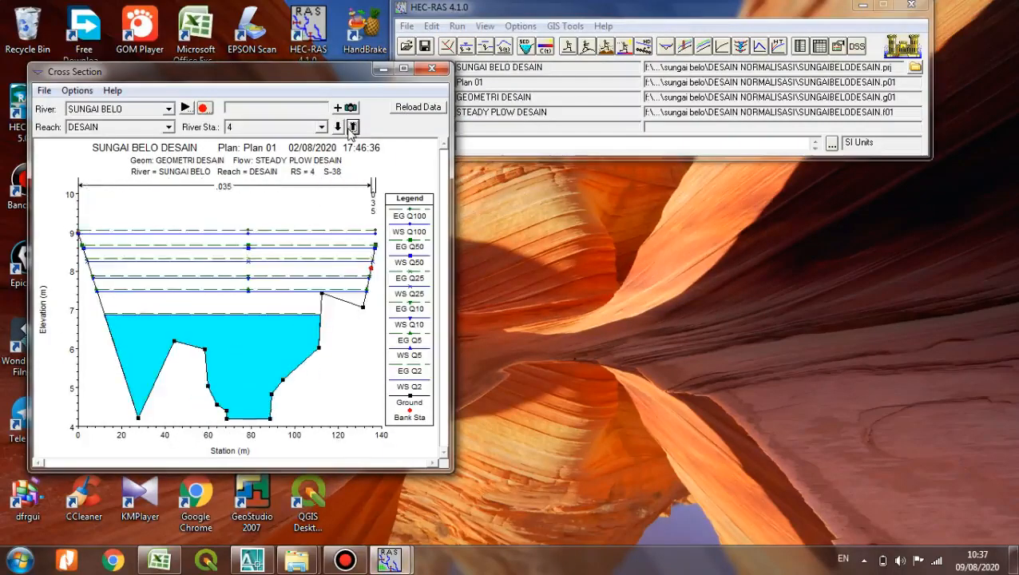
pyautogui.click(352, 128)
pyautogui.click(352, 128)
pyautogui.click(352, 128)
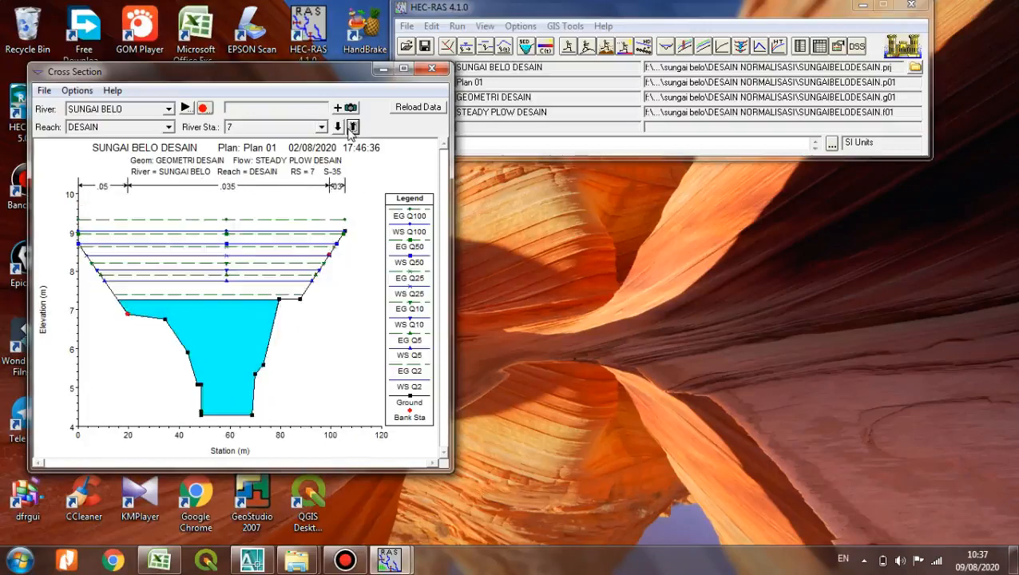
pyautogui.click(352, 128)
pyautogui.click(352, 128)
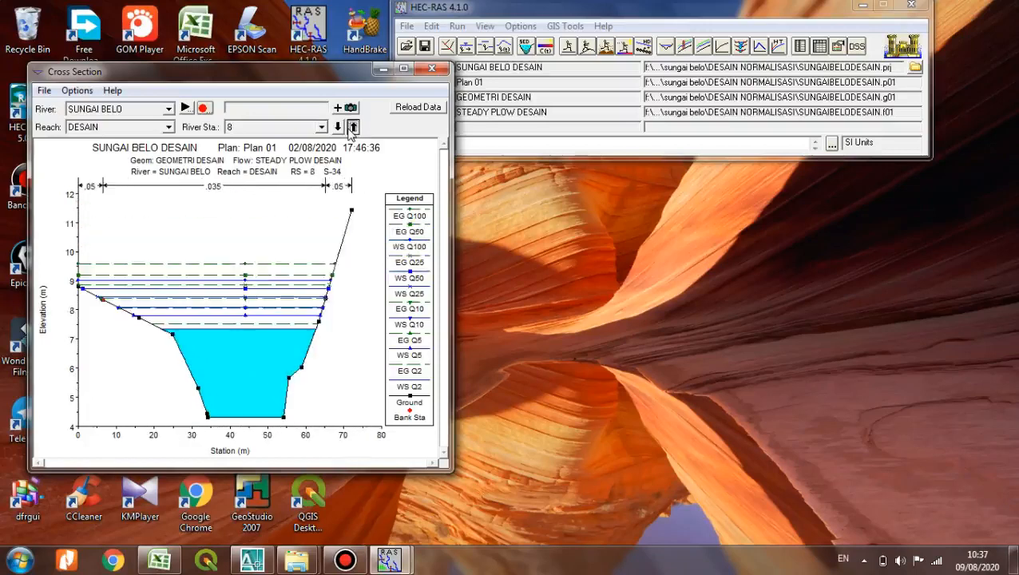
pyautogui.click(352, 127)
pyautogui.click(352, 128)
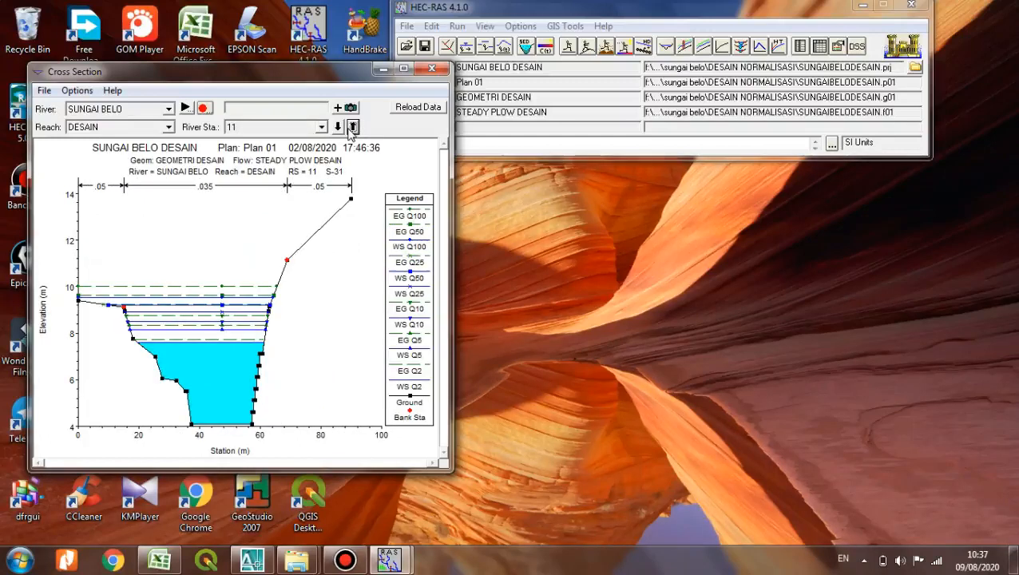
pyautogui.click(352, 127)
pyautogui.click(352, 127)
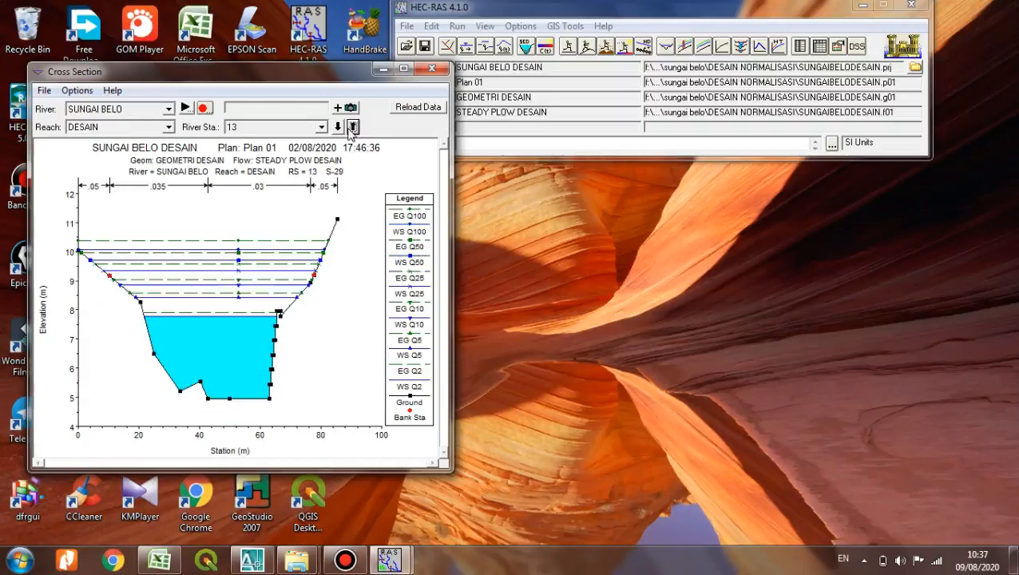
pyautogui.click(352, 127)
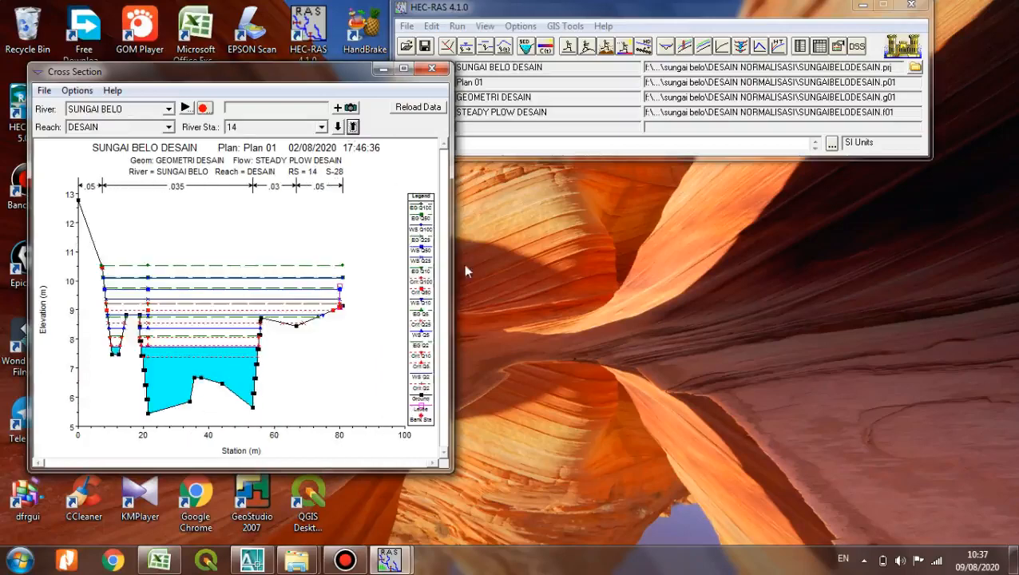
pyautogui.click(431, 68)
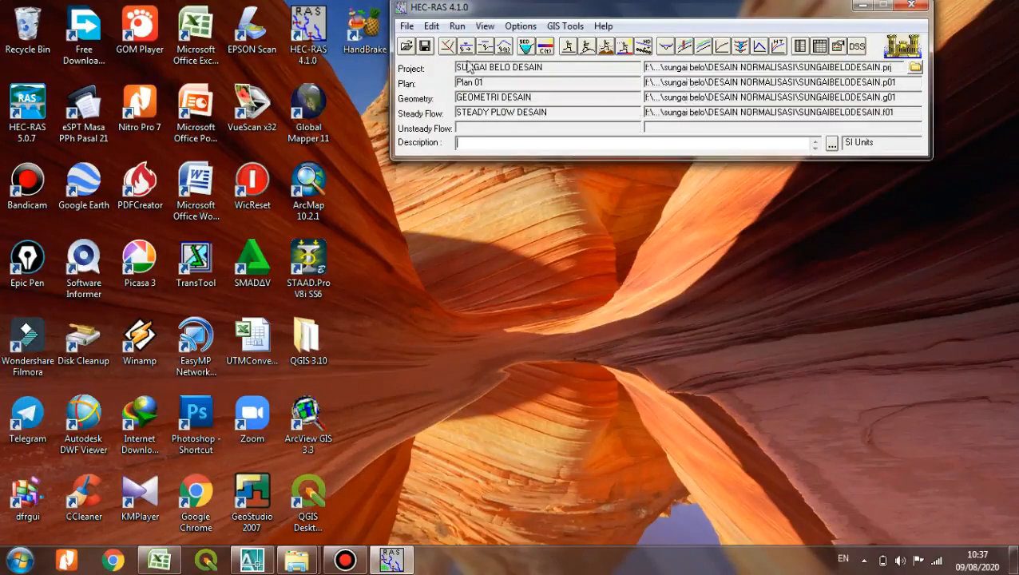
# Switch to AutoCAD and examine the river alignment, cross-section lines and bends in the GAMBAR DESAIN BELO 1.dwg plan.
pyautogui.click(252, 559)
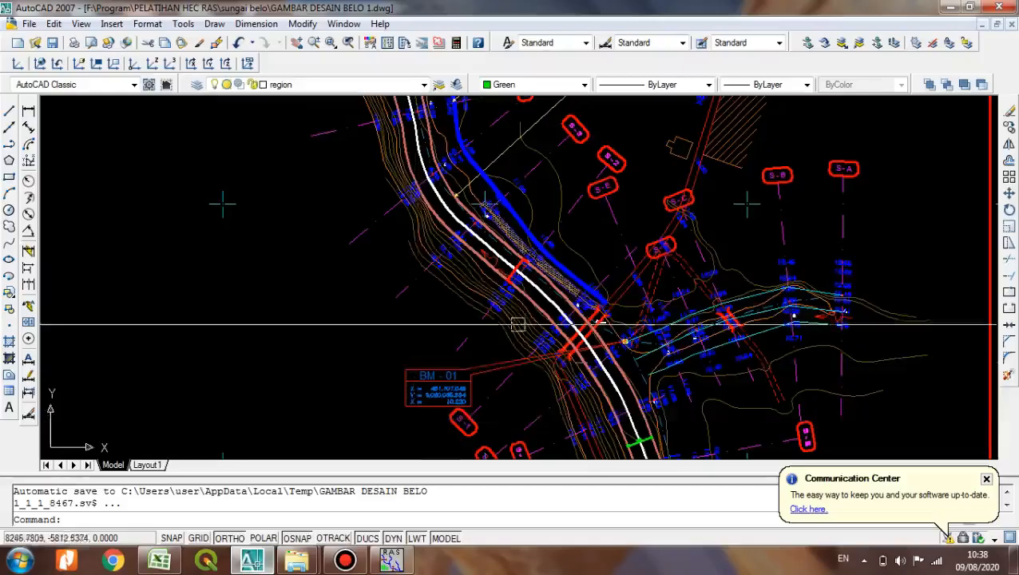
pyautogui.scroll(-8, 524, 269)
pyautogui.scroll(3, 523, 306)
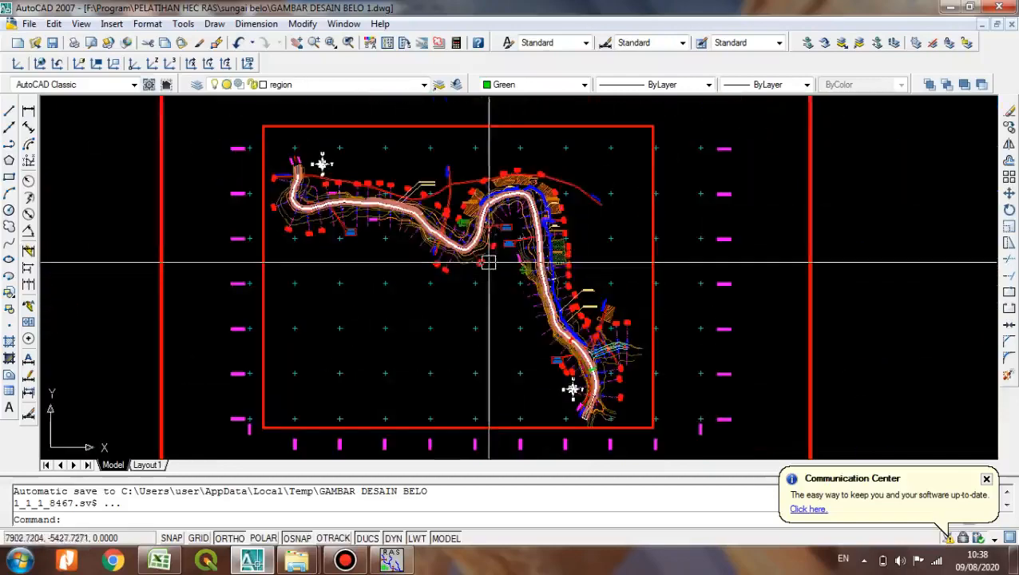
pyautogui.scroll(5, 320, 208)
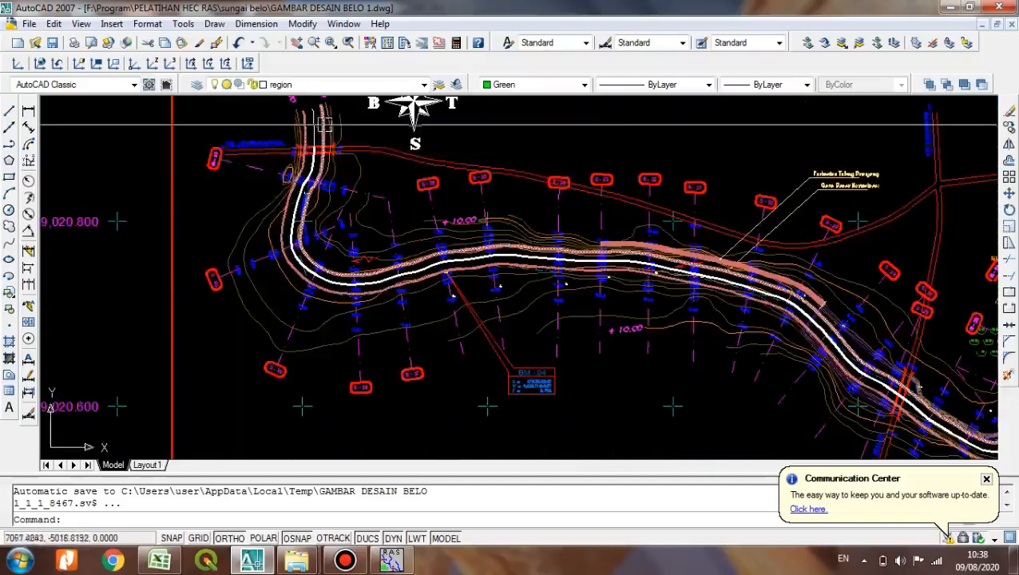
pyautogui.scroll(-3, 341, 150)
pyautogui.scroll(3, 439, 289)
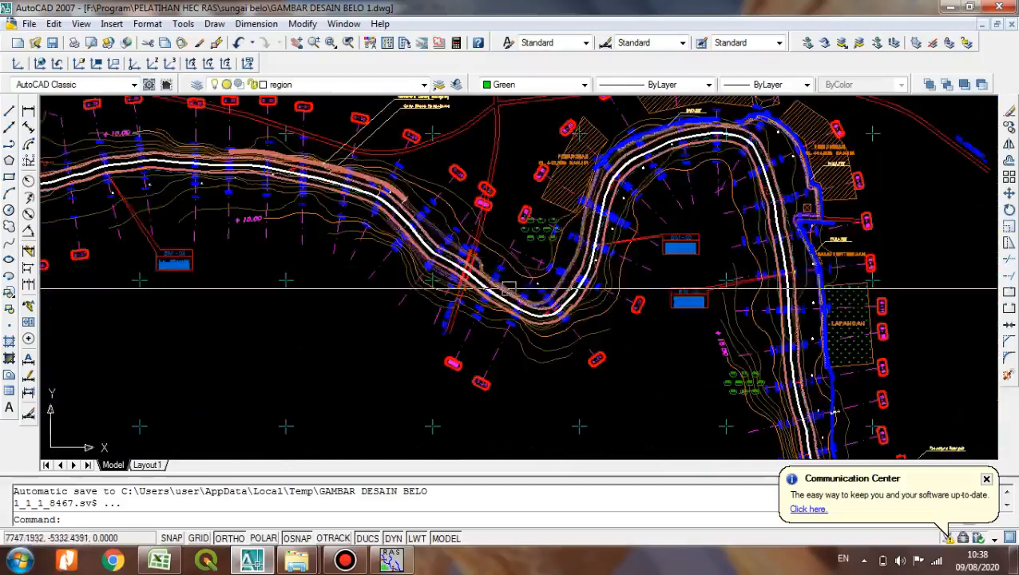
pyautogui.scroll(-4, 440, 289)
pyautogui.scroll(5, 587, 313)
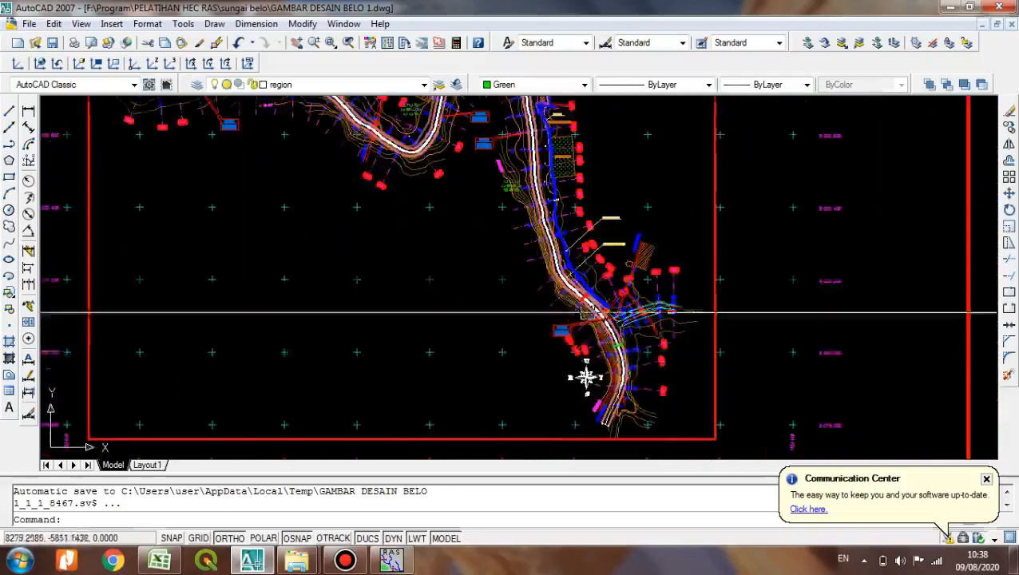
pyautogui.scroll(2, 598, 303)
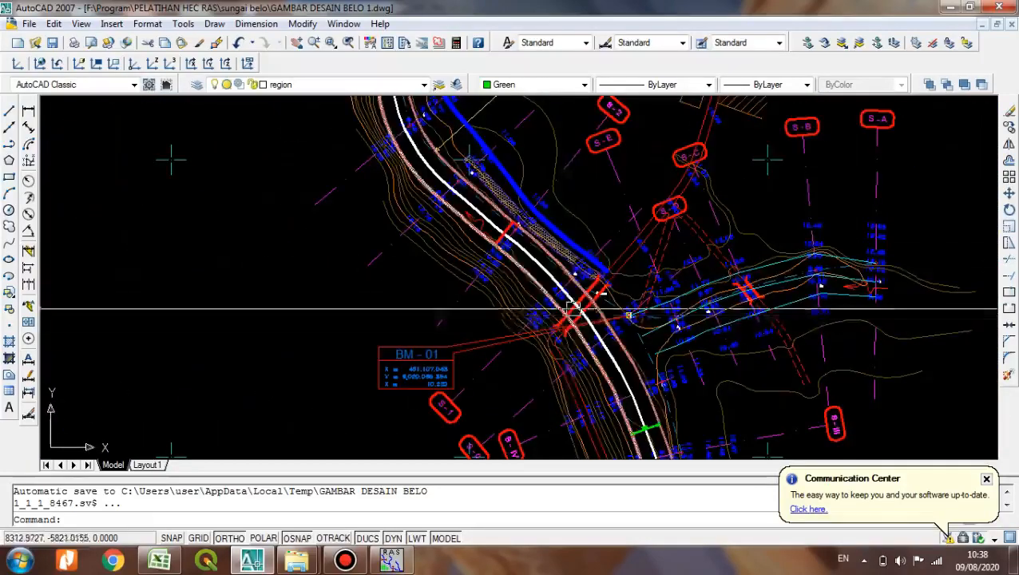
pyautogui.scroll(-3, 591, 297)
pyautogui.scroll(-4, 590, 299)
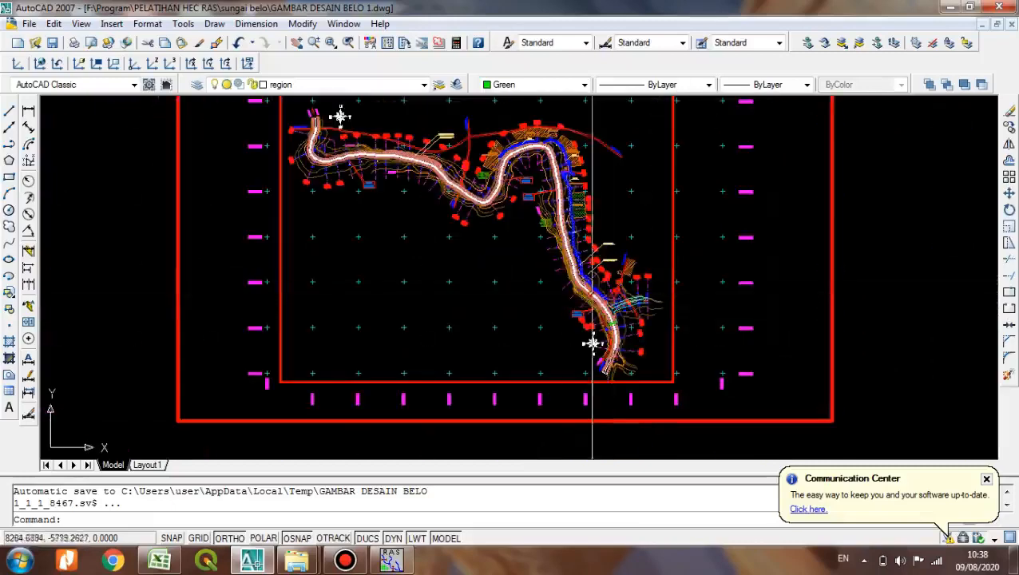
pyautogui.scroll(5, 590, 320)
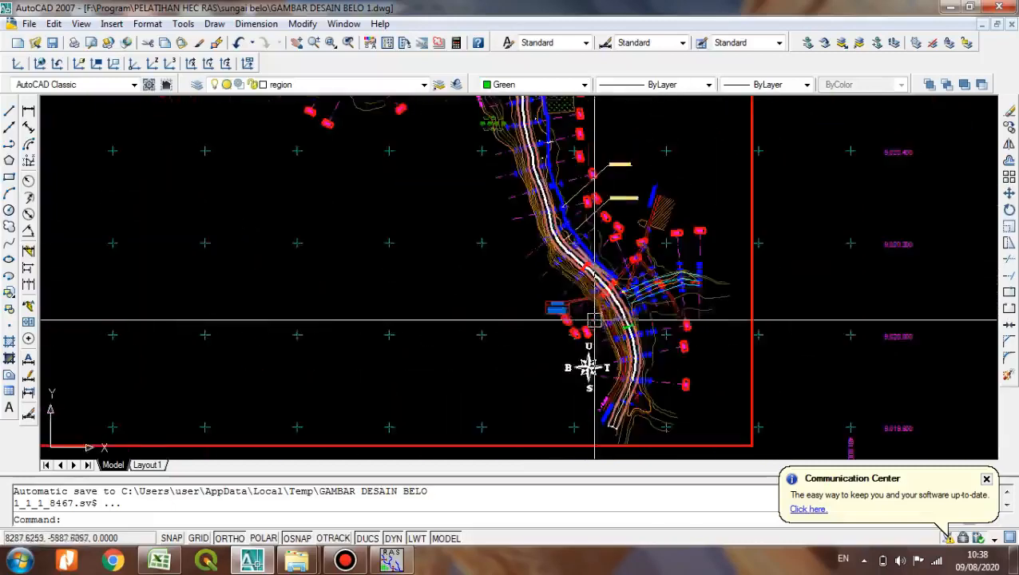
pyautogui.scroll(5, 591, 268)
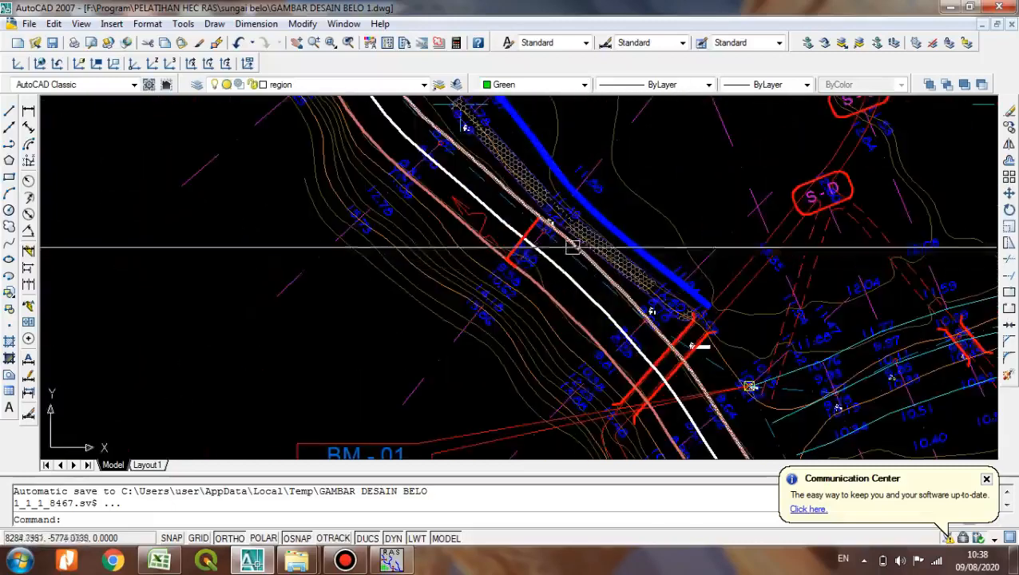
pyautogui.scroll(-6, 556, 230)
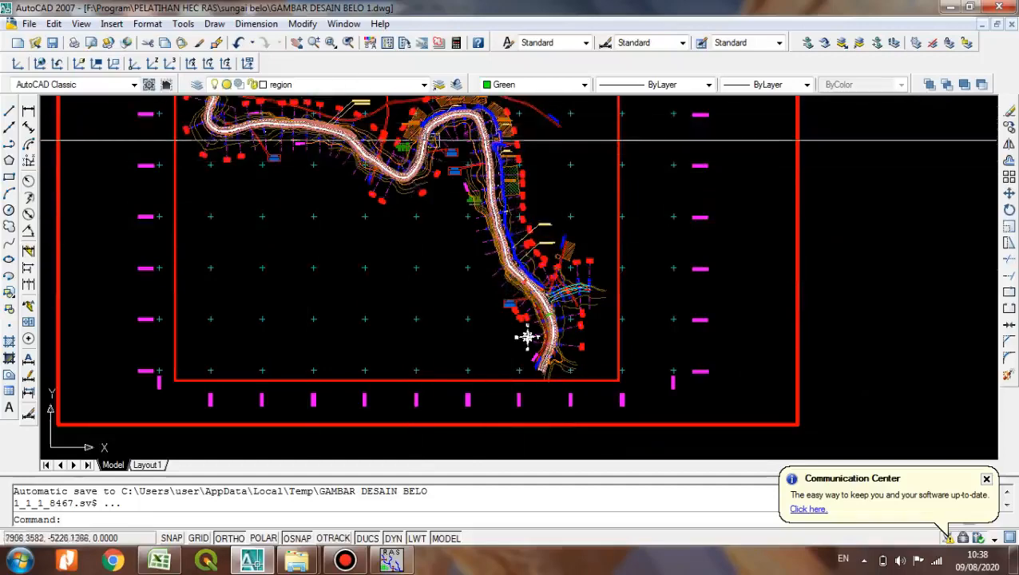
pyautogui.scroll(6, 408, 160)
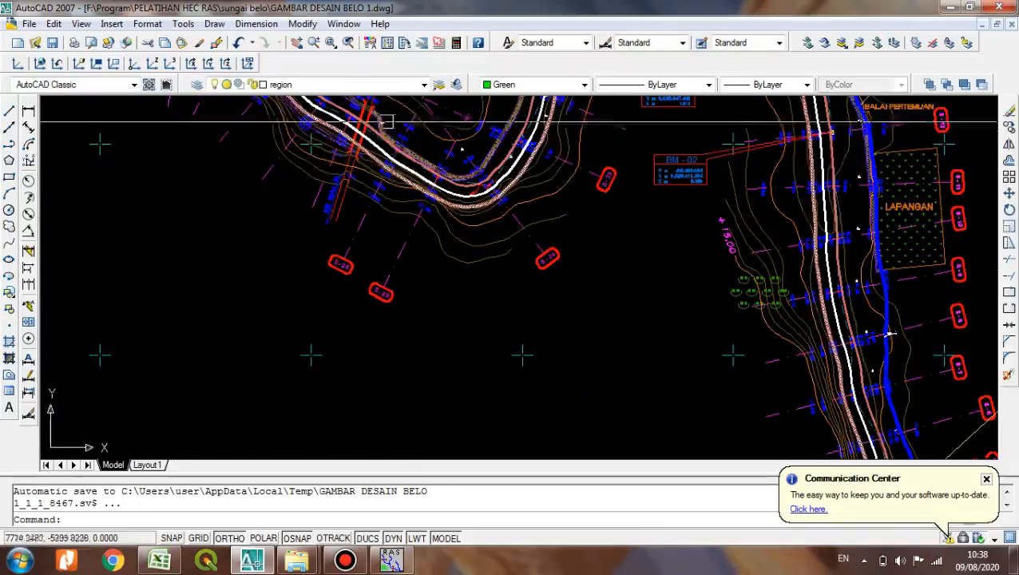
pyautogui.scroll(-2, 569, 219)
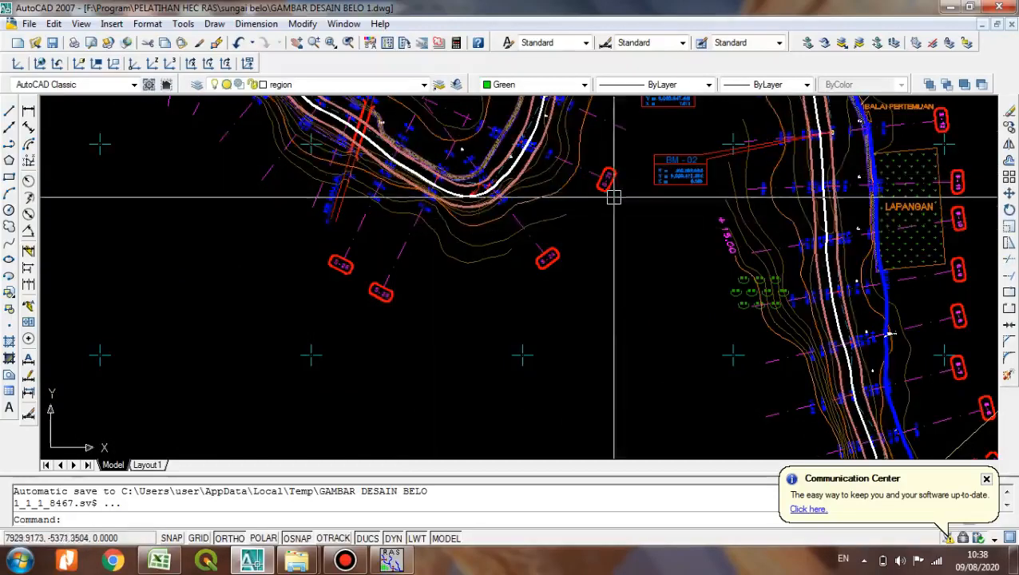
pyautogui.scroll(-5, 641, 254)
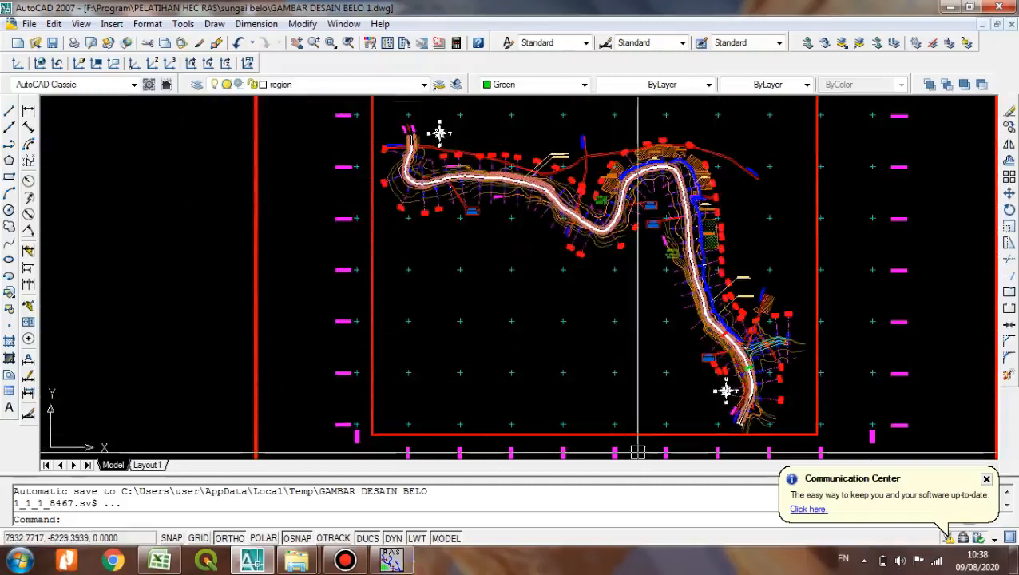
# Switch back to HEC-RAS, open the geometric data of GEOMETRI DESAIN and move its window clear of the main window.
pyautogui.click(391, 562)
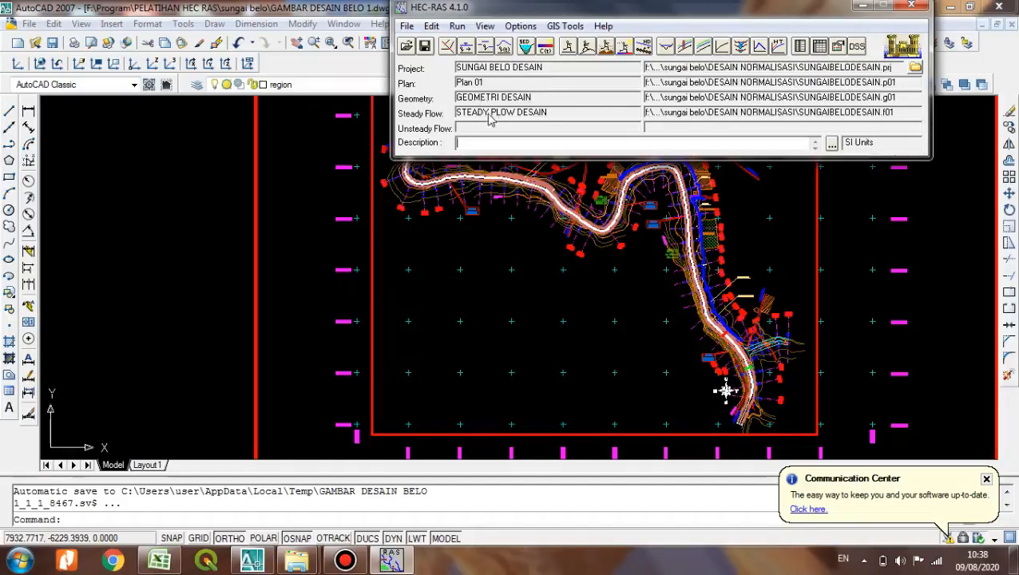
pyautogui.click(448, 46)
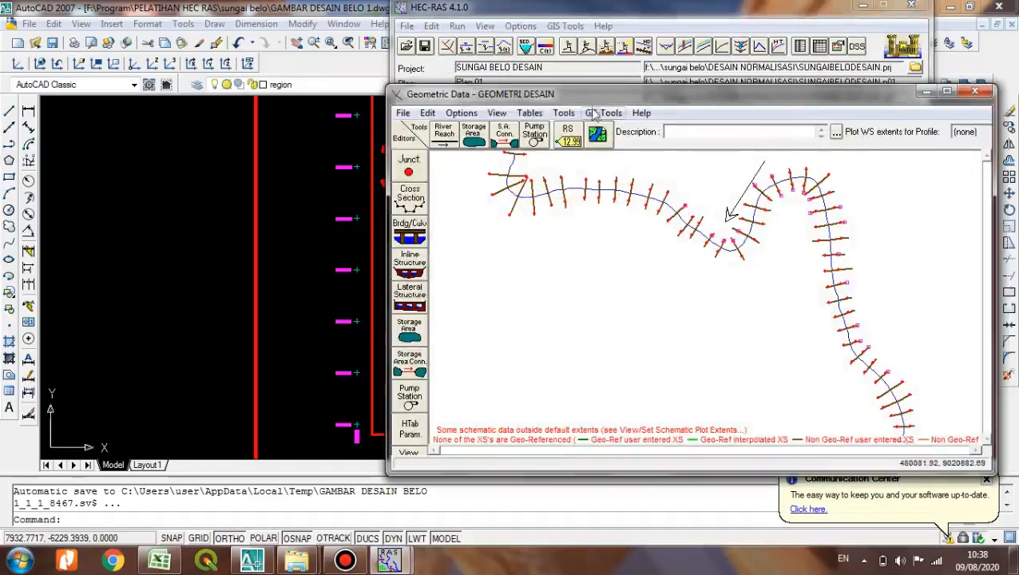
pyautogui.moveTo(591, 97); pyautogui.dragTo(509, 20)
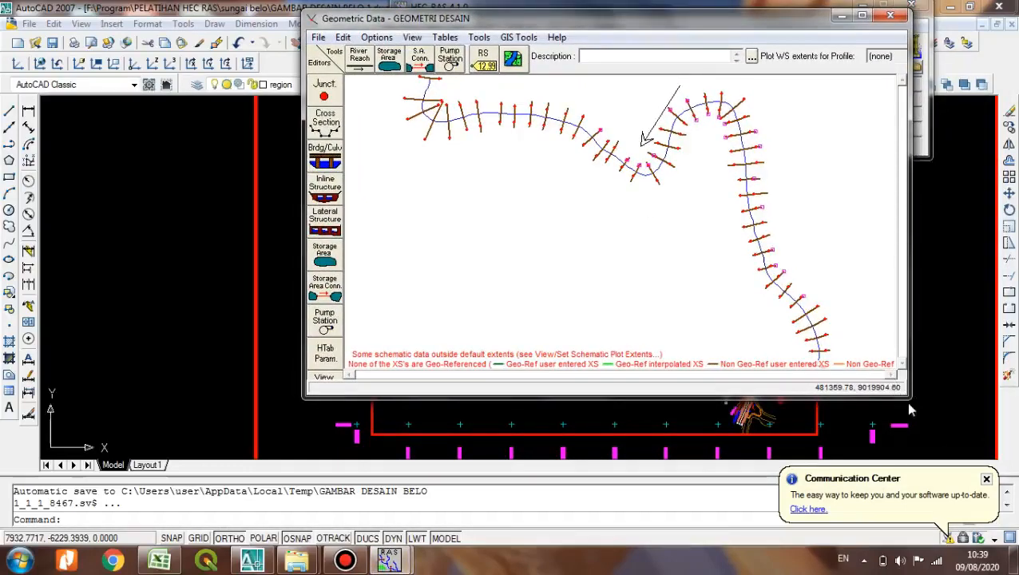
# Enlarge and reposition the Geometric Data window, and switch to AutoCAD to examine the river bends and bridge crossing in the plan.
pyautogui.moveTo(908, 400); pyautogui.dragTo(973, 464)
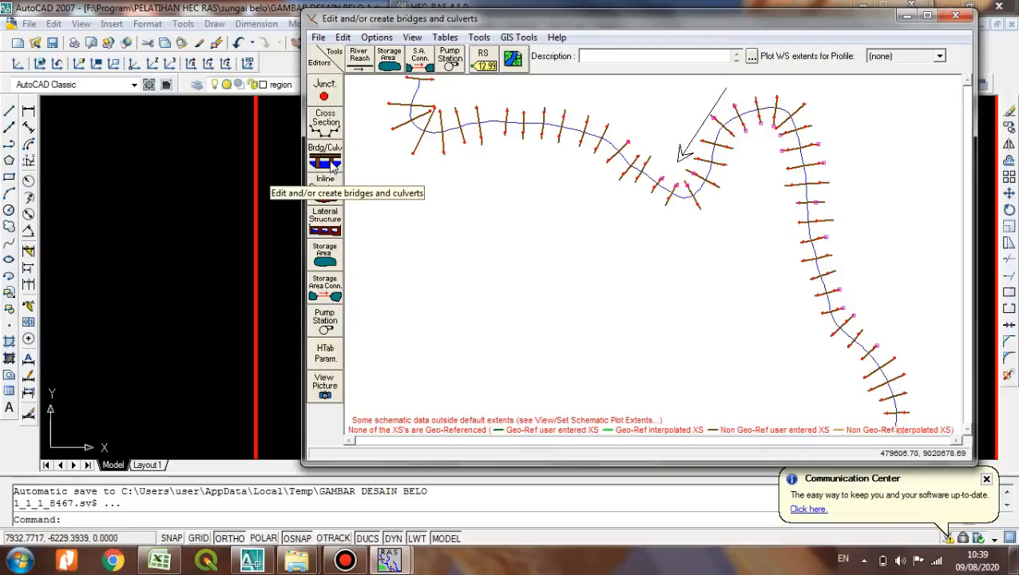
pyautogui.moveTo(755, 23); pyautogui.dragTo(646, 15)
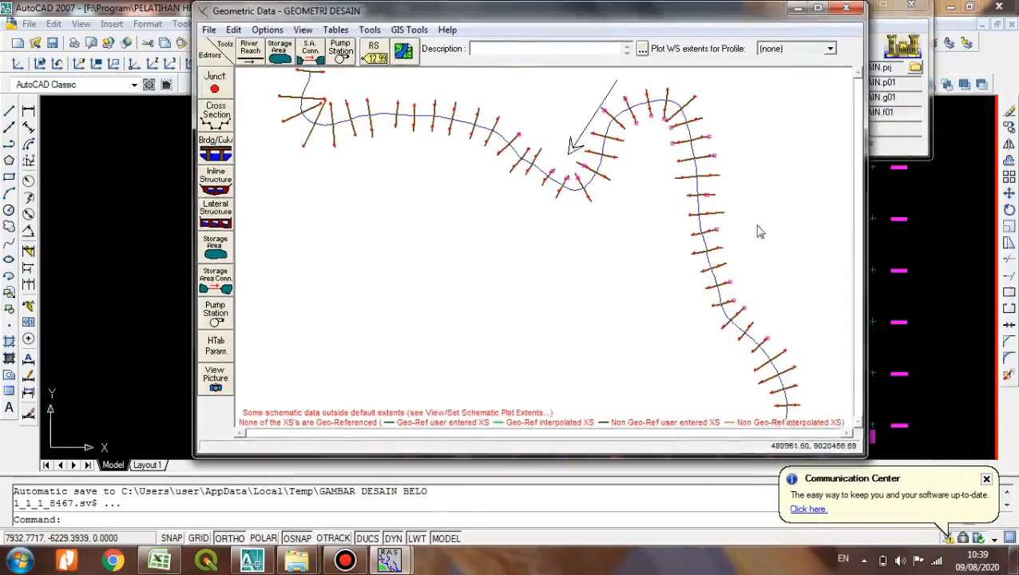
pyautogui.click(936, 232)
pyautogui.scroll(3, 651, 203)
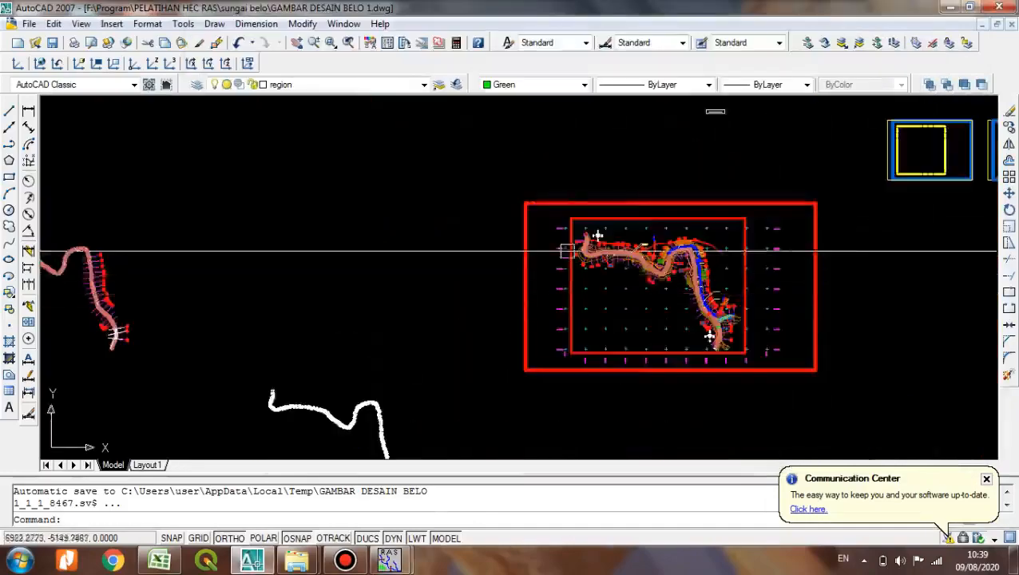
pyautogui.scroll(2, 623, 235)
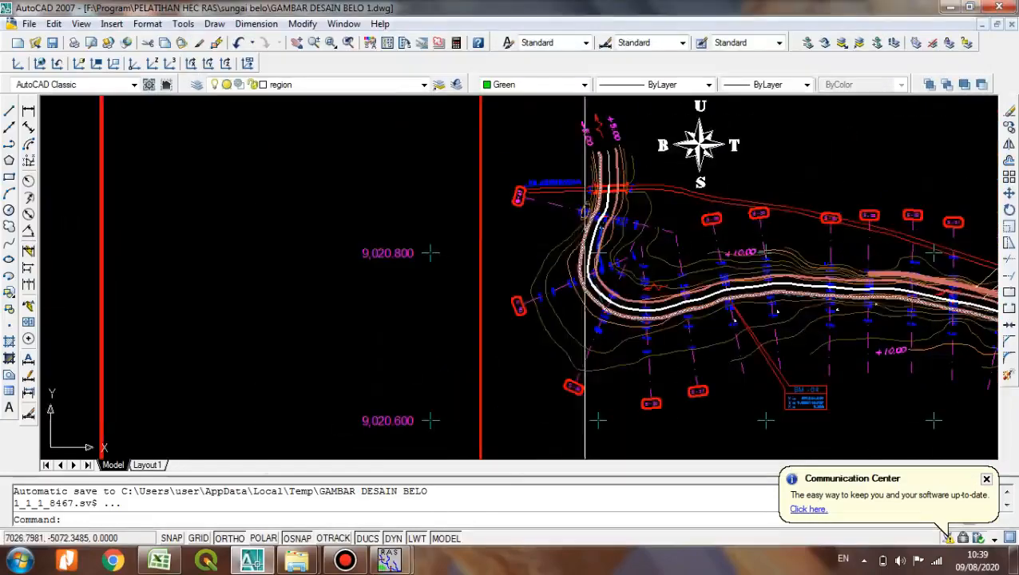
pyautogui.scroll(-2, 655, 255)
pyautogui.scroll(-2, 655, 262)
pyautogui.scroll(4, 558, 273)
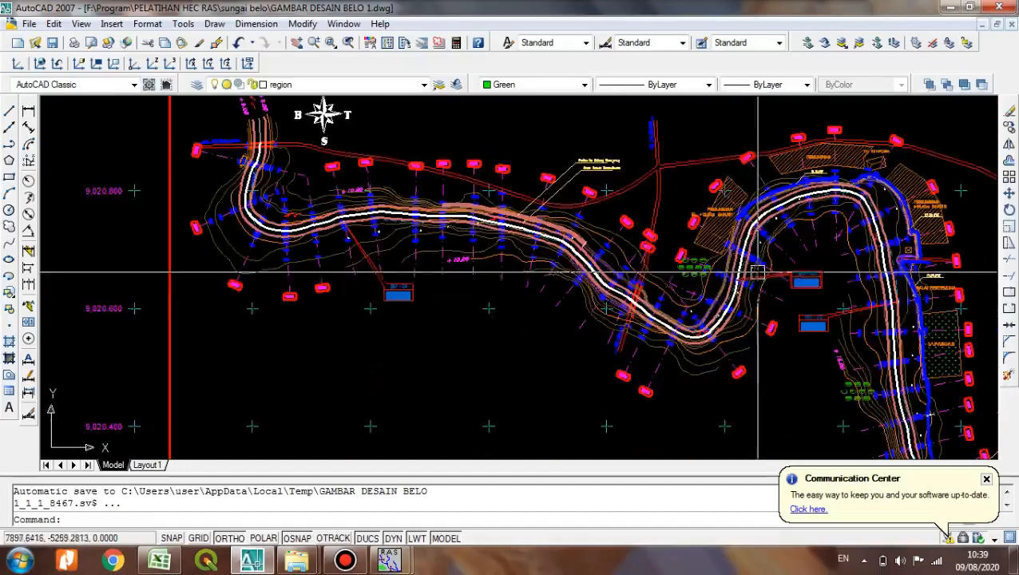
pyautogui.scroll(3, 752, 316)
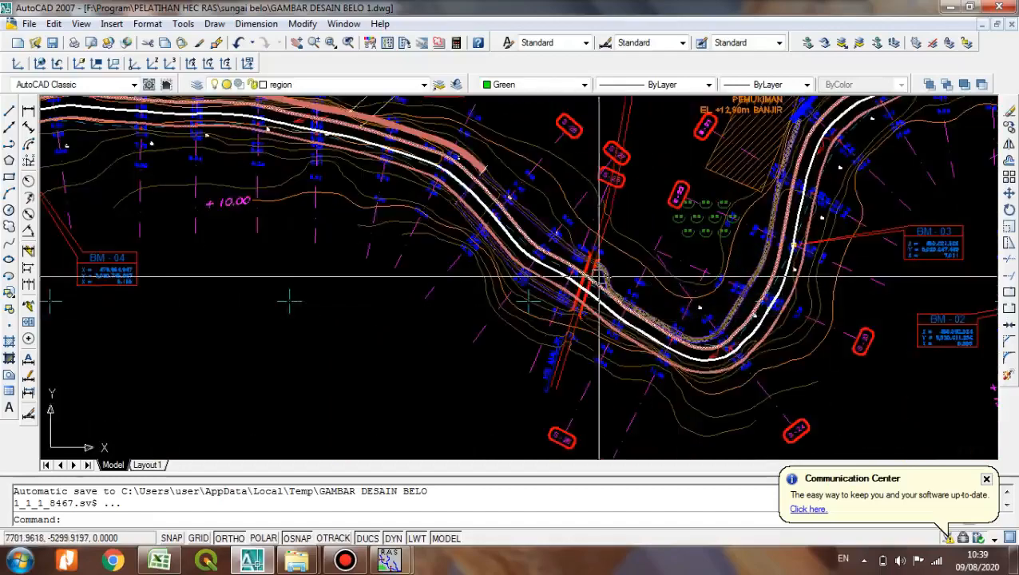
pyautogui.scroll(-5, 546, 286)
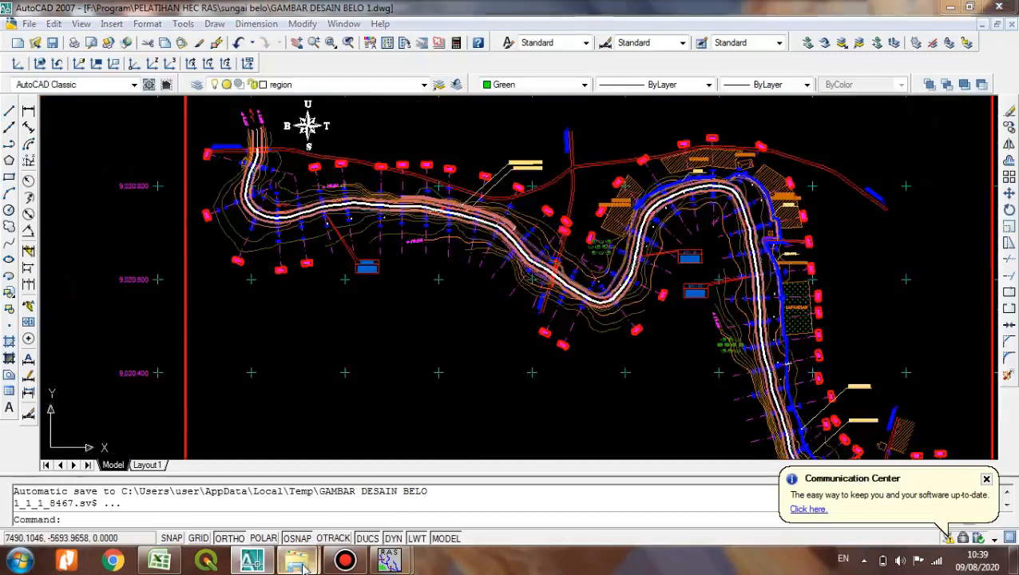
# Switch to DATA OKE.xlsx in Excel, maximize it and examine the deck/roadway data of JEMBATAN 1 HILIR on the JEMBATAN sheet.
pyautogui.moveTo(302, 566)
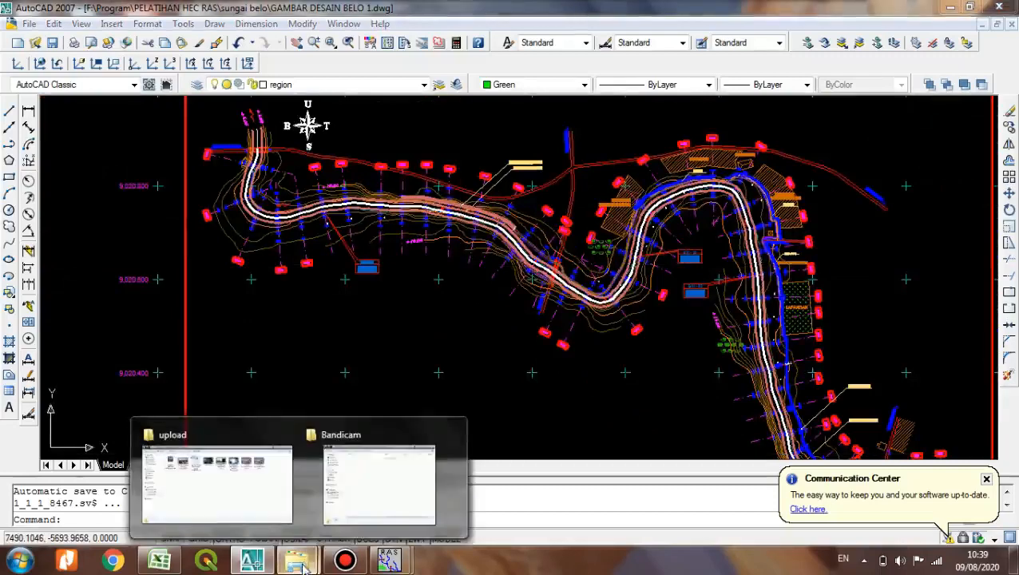
pyautogui.click(171, 562)
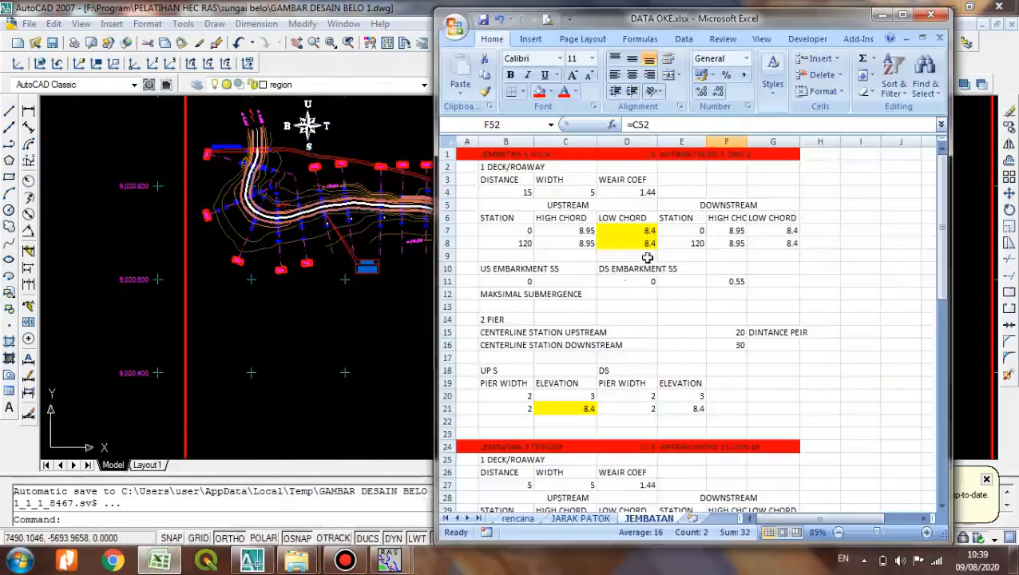
pyautogui.click(538, 194)
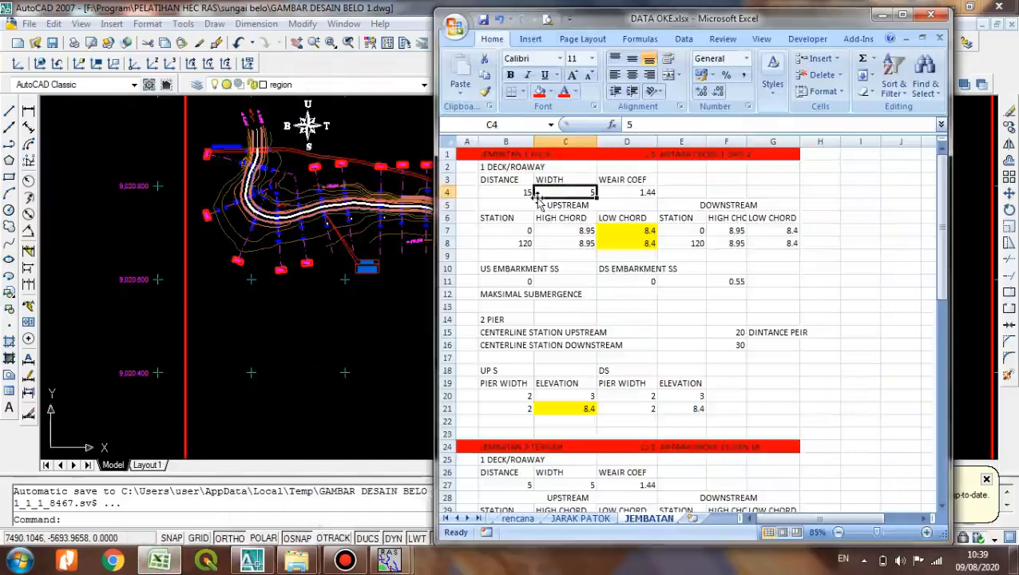
pyautogui.doubleClick(783, 22)
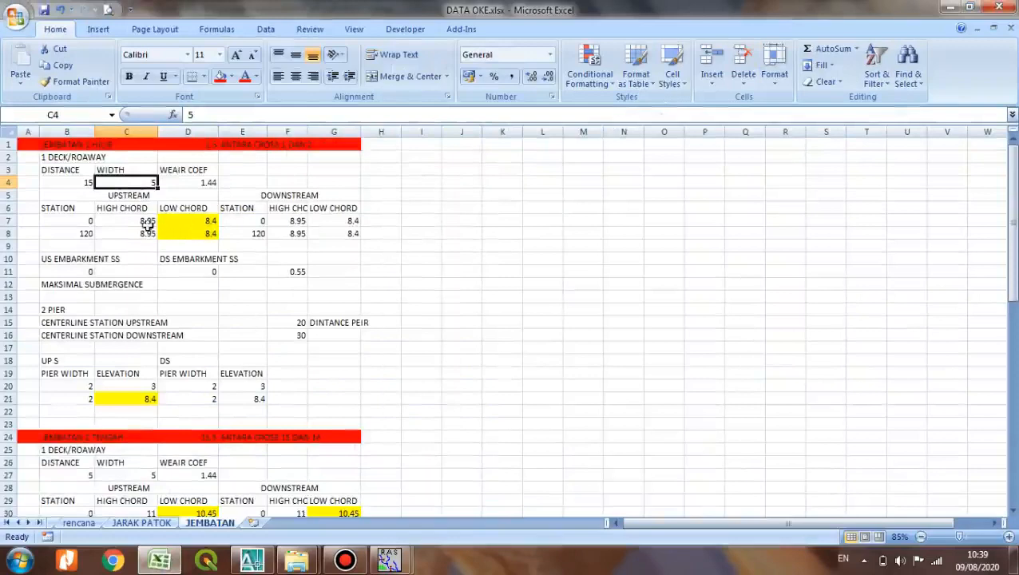
pyautogui.moveTo(84, 183); pyautogui.dragTo(200, 182)
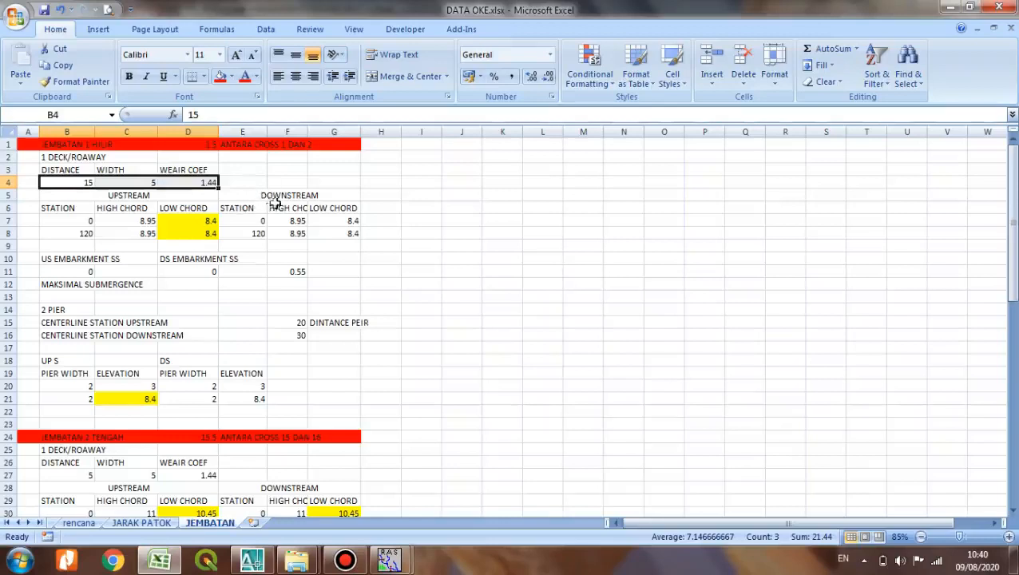
pyautogui.moveTo(286, 197); pyautogui.dragTo(293, 234)
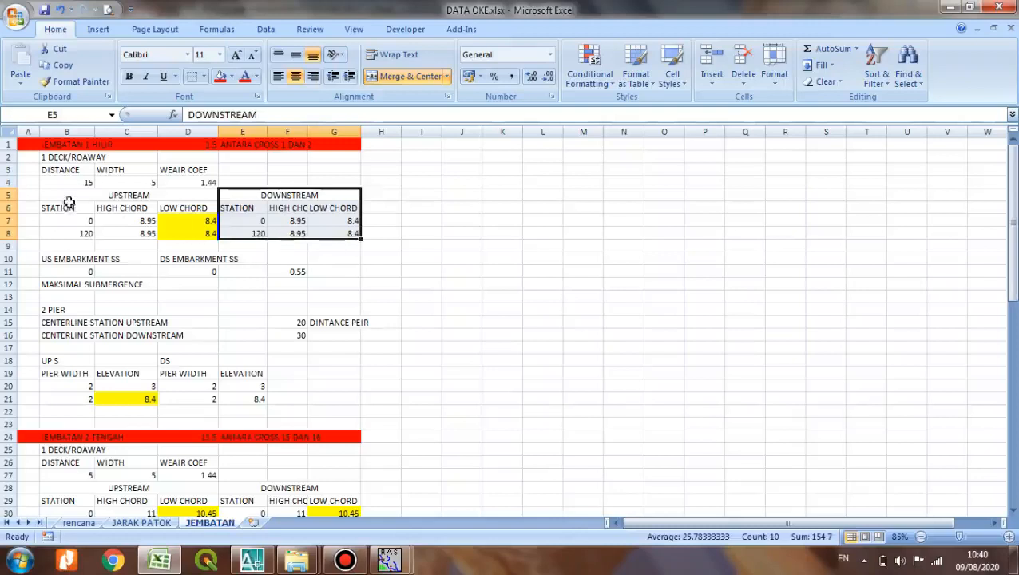
pyautogui.moveTo(53, 183); pyautogui.dragTo(305, 233)
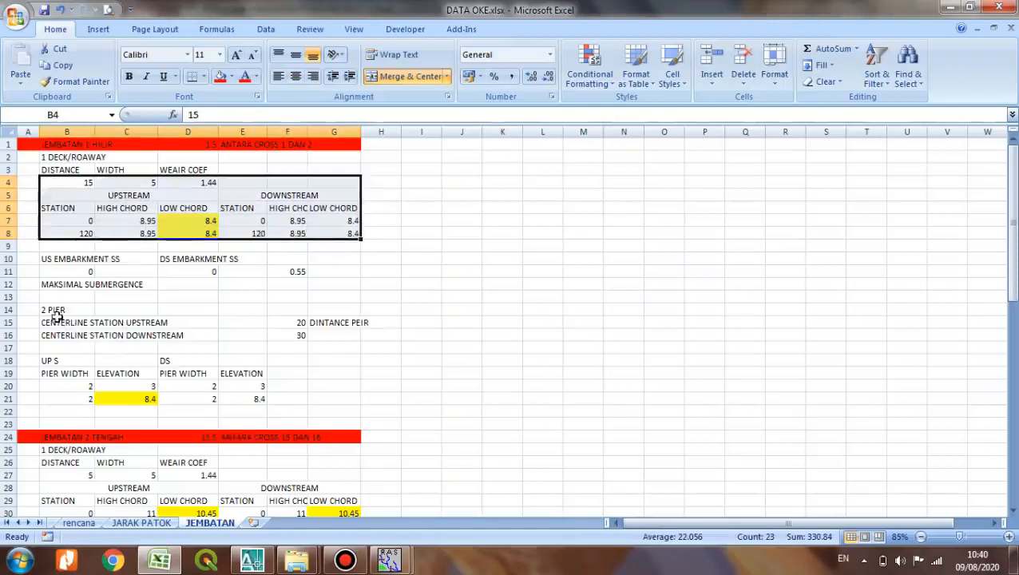
# Examine the pier centerline stations, widths and elevations of JEMBATAN 1 HILIR, and scan the data blocks of the other bridges.
pyautogui.scroll(-1, 245, 289)
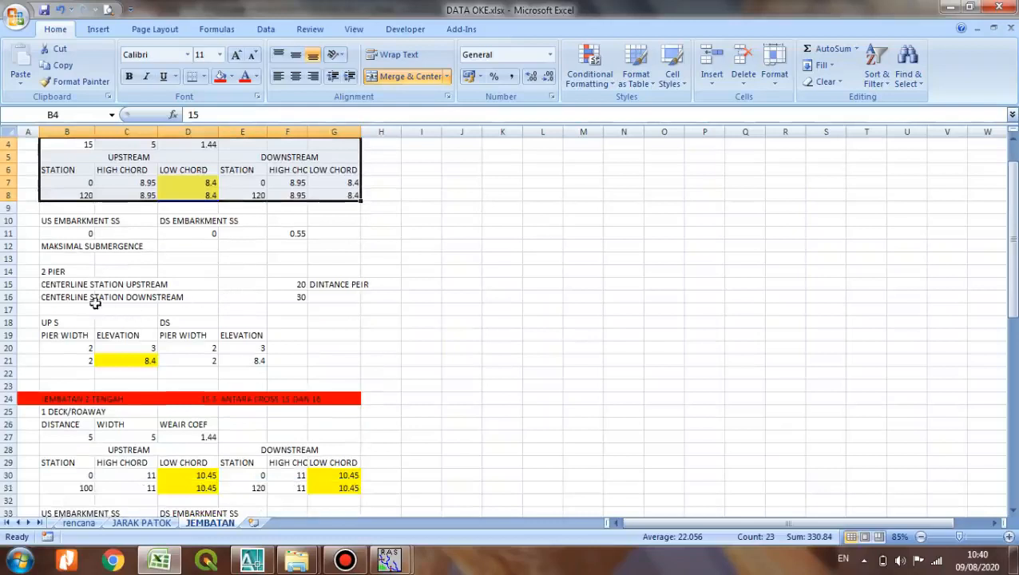
pyautogui.moveTo(67, 284); pyautogui.dragTo(299, 295)
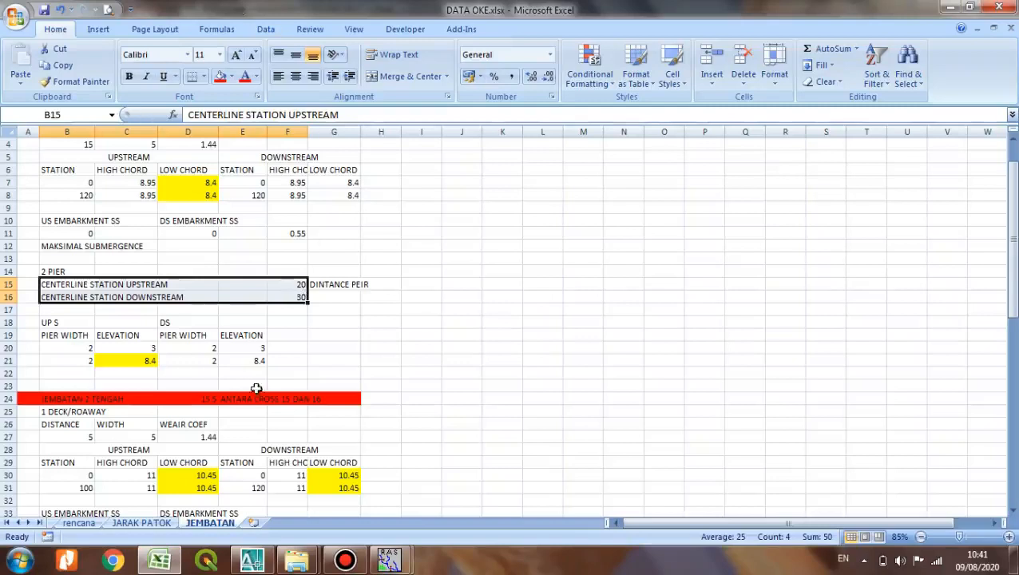
pyautogui.scroll(-1, 248, 364)
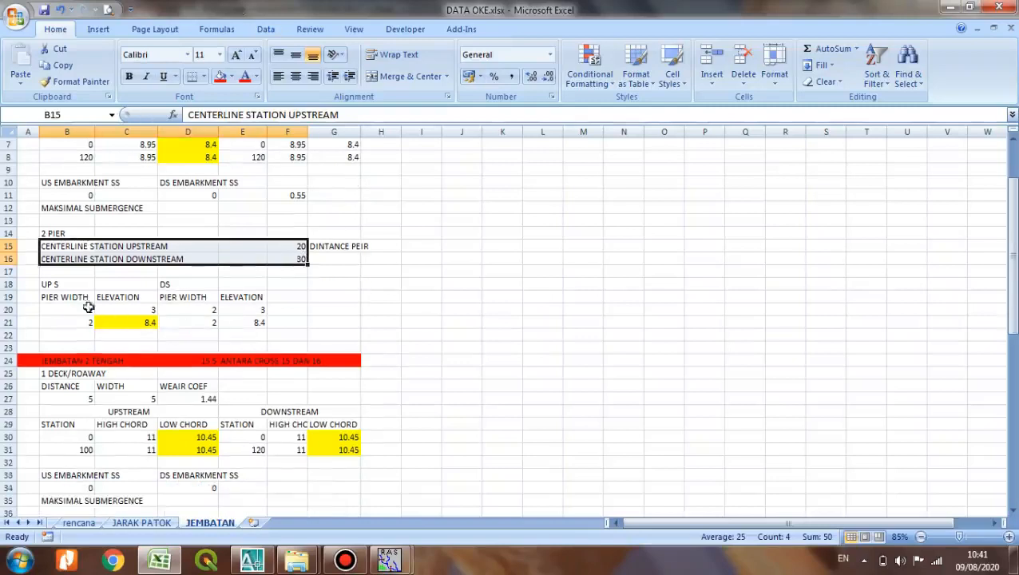
pyautogui.click(49, 286)
pyautogui.moveTo(50, 285); pyautogui.dragTo(73, 314)
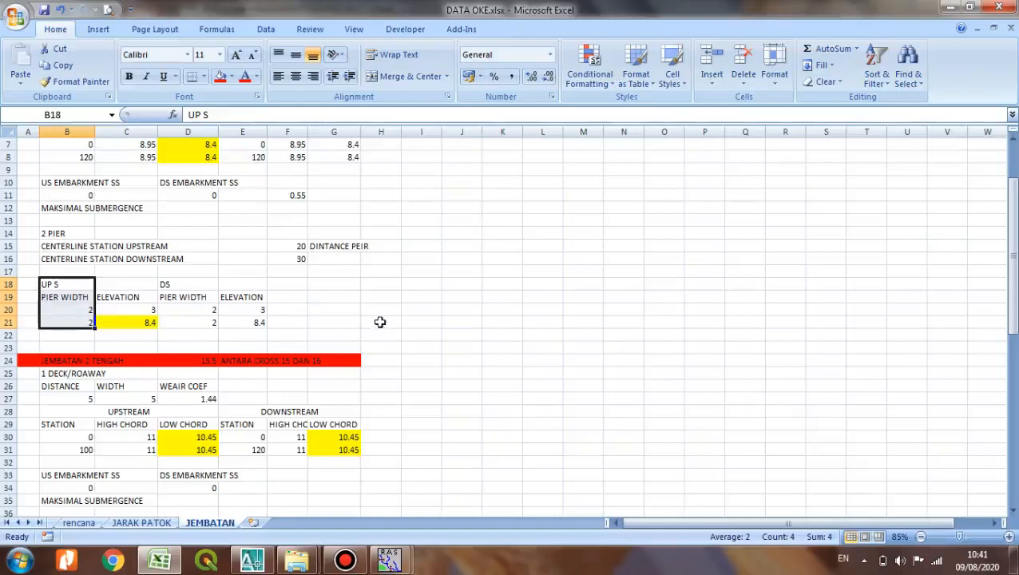
pyautogui.scroll(-2, 377, 315)
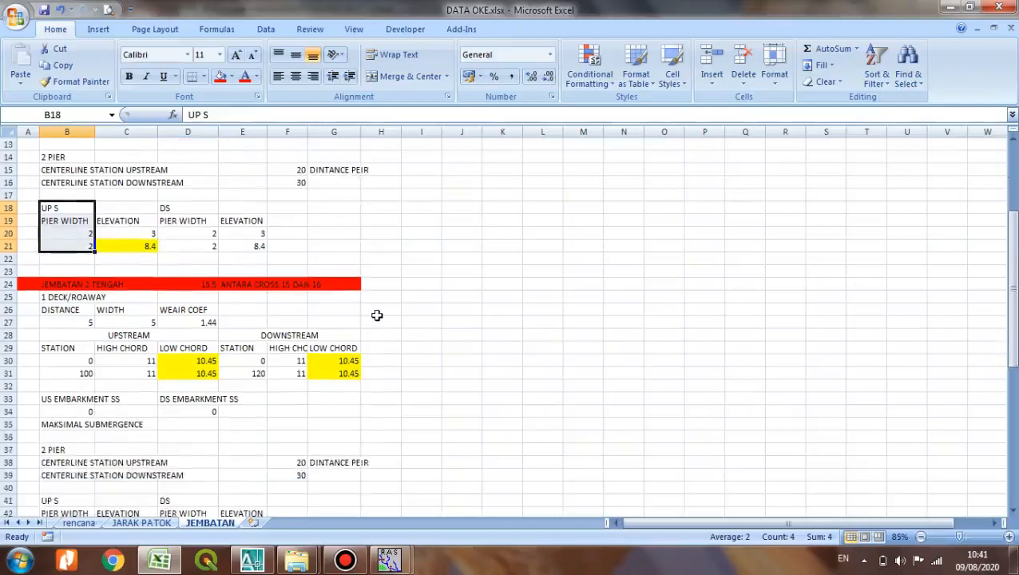
pyautogui.scroll(4, 376, 315)
pyautogui.scroll(-11, 372, 310)
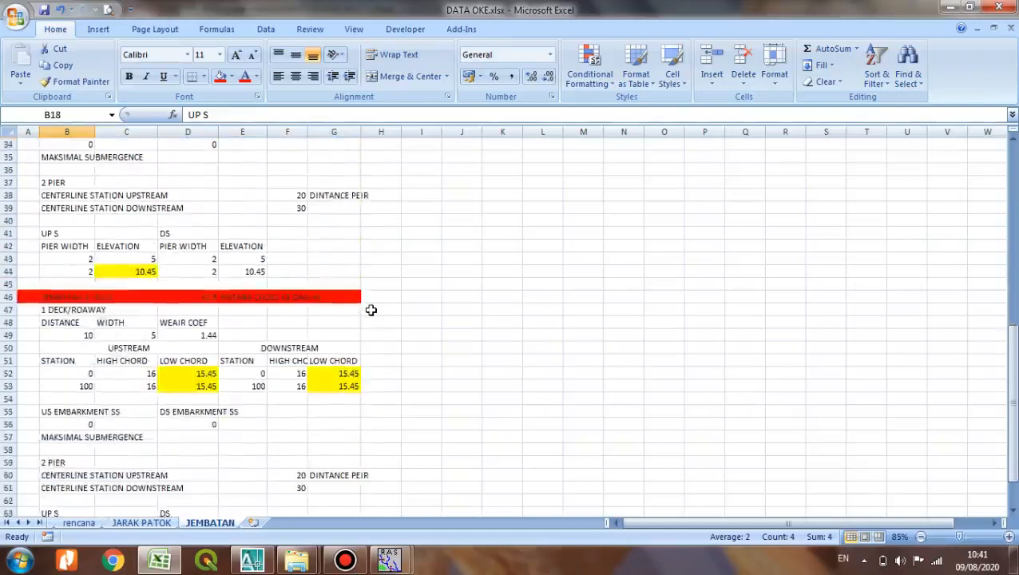
pyautogui.scroll(11, 371, 309)
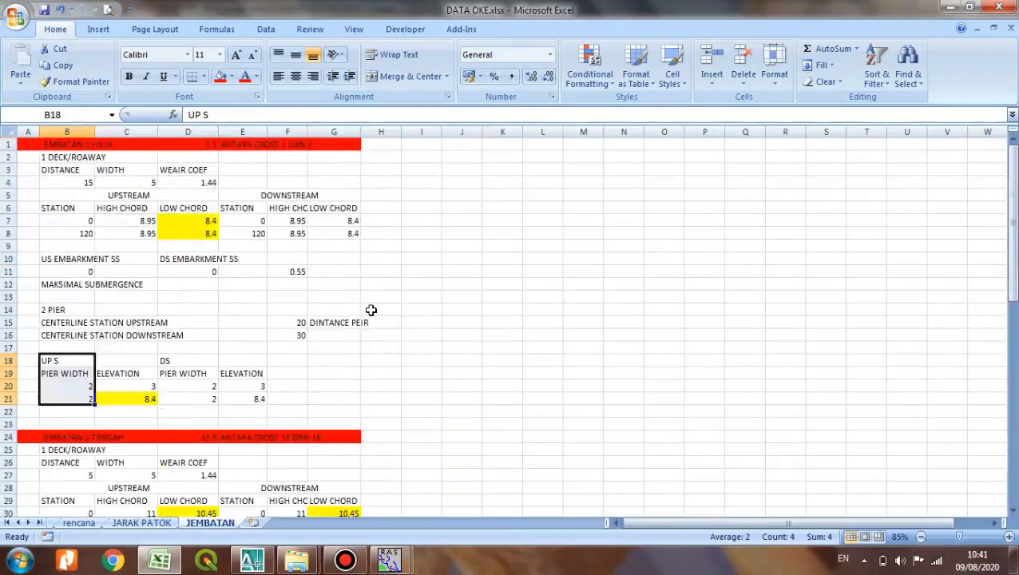
# Check the deck data of JEMBATAN 1 HILIR and its river station between cross sections 1 and 2.
pyautogui.moveTo(71, 184); pyautogui.dragTo(359, 246)
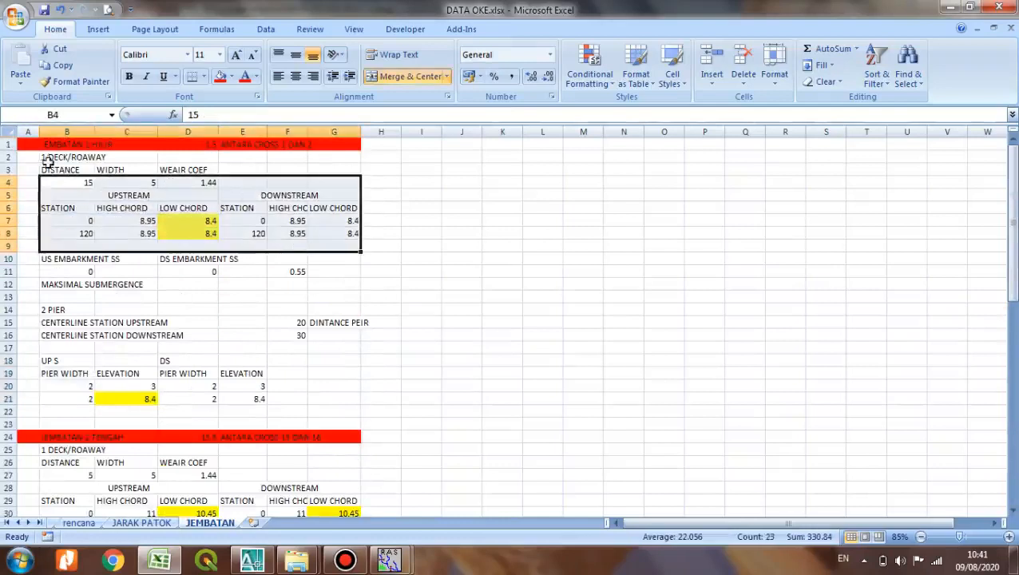
pyautogui.moveTo(54, 144); pyautogui.dragTo(316, 146)
pyautogui.click(251, 158)
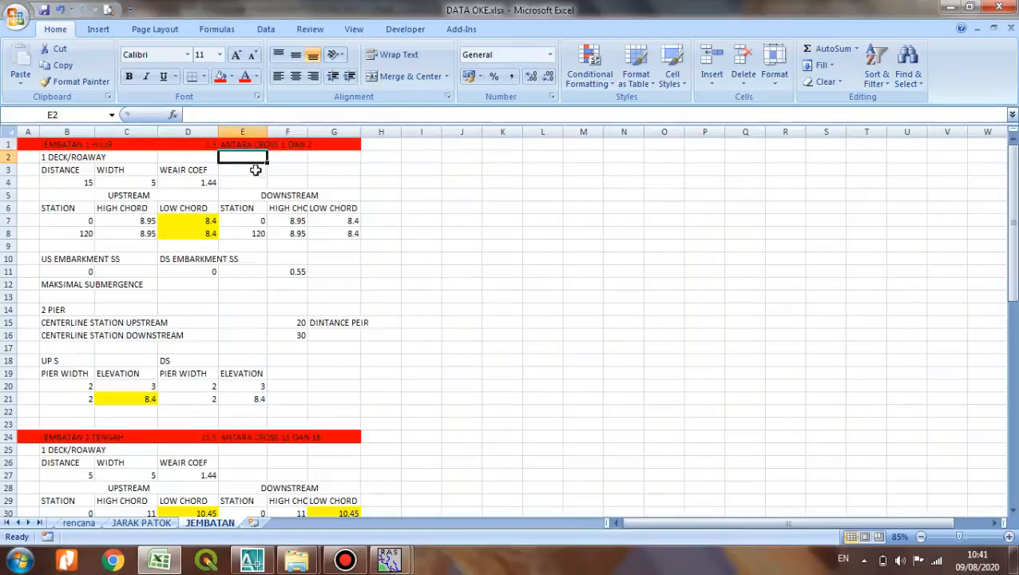
pyautogui.click(209, 144)
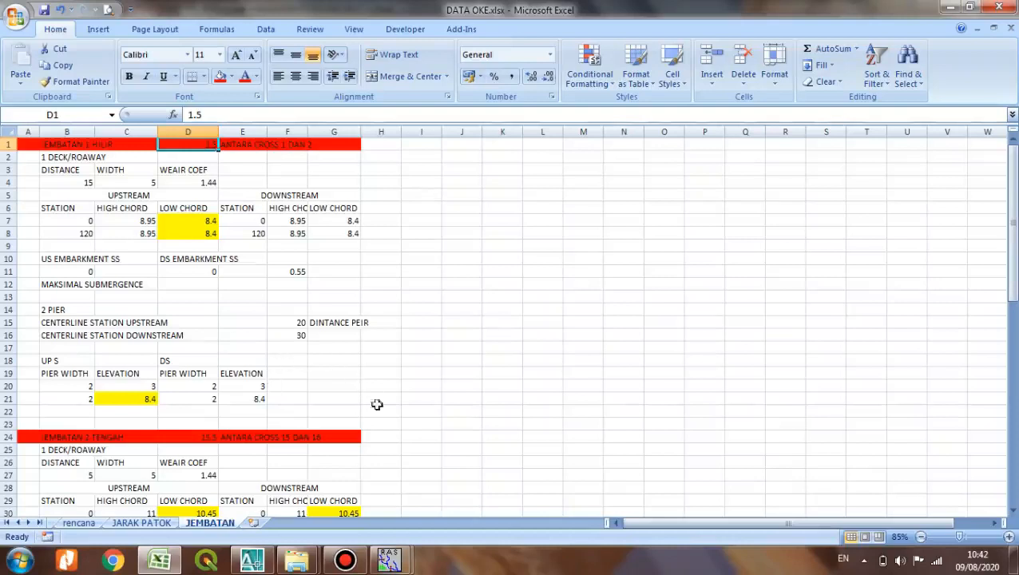
# Switch to HEC-RAS, maximize the Geometric Data window, and open the bridge and culvert editor, moving it over the middle of the schematic.
pyautogui.click(389, 563)
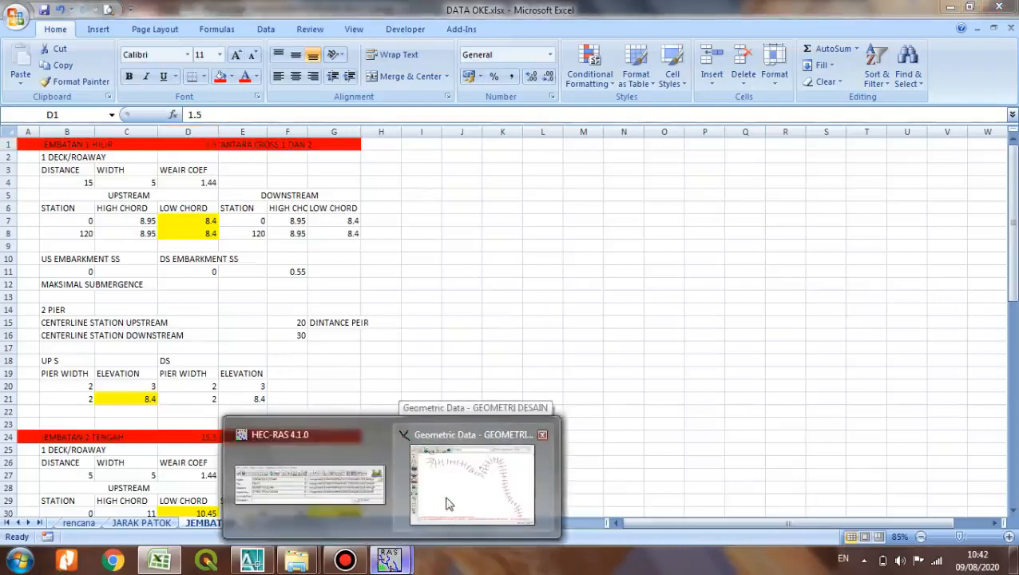
pyautogui.click(499, 479)
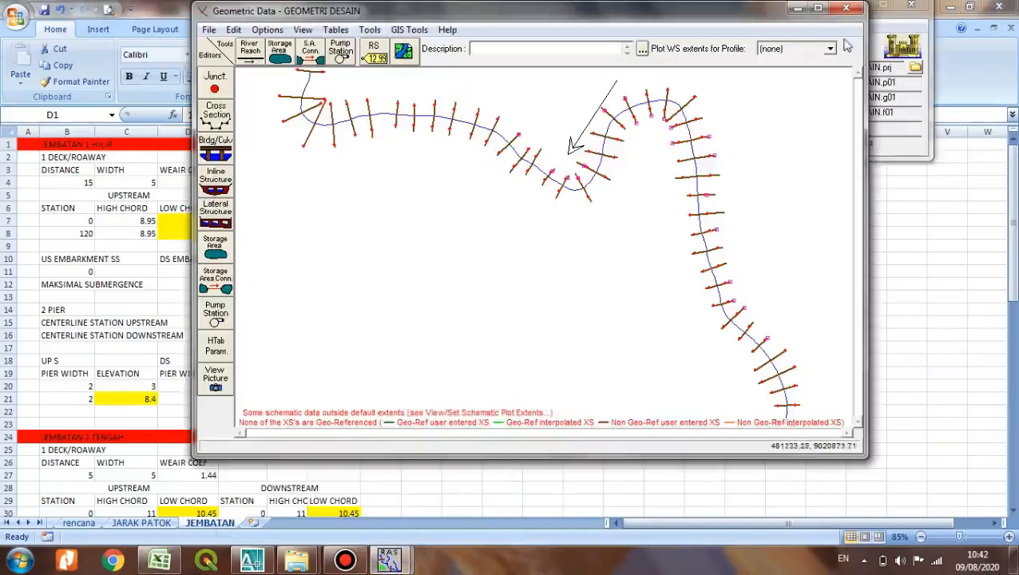
pyautogui.click(817, 8)
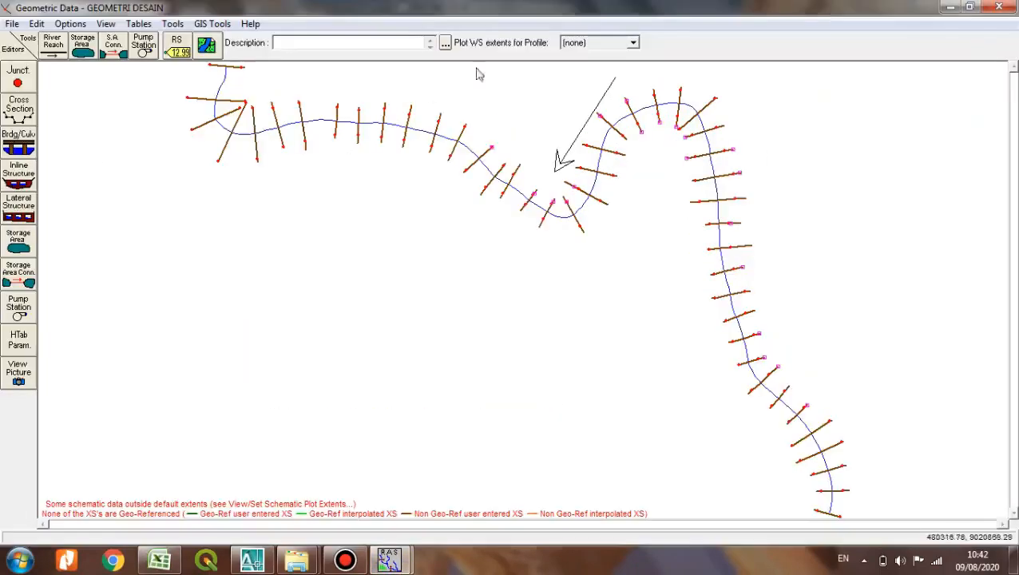
pyautogui.click(25, 153)
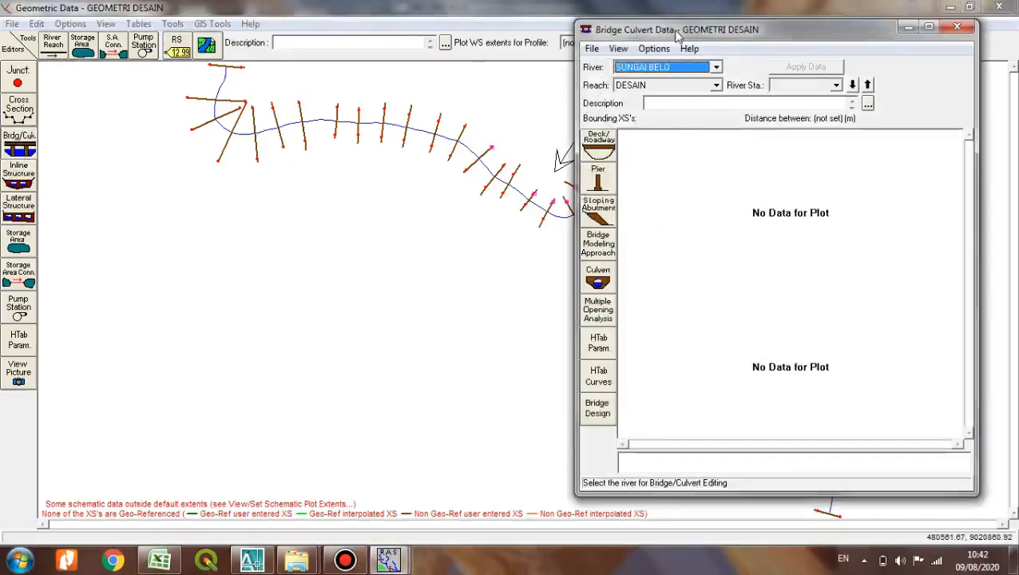
pyautogui.moveTo(747, 36); pyautogui.dragTo(549, 32)
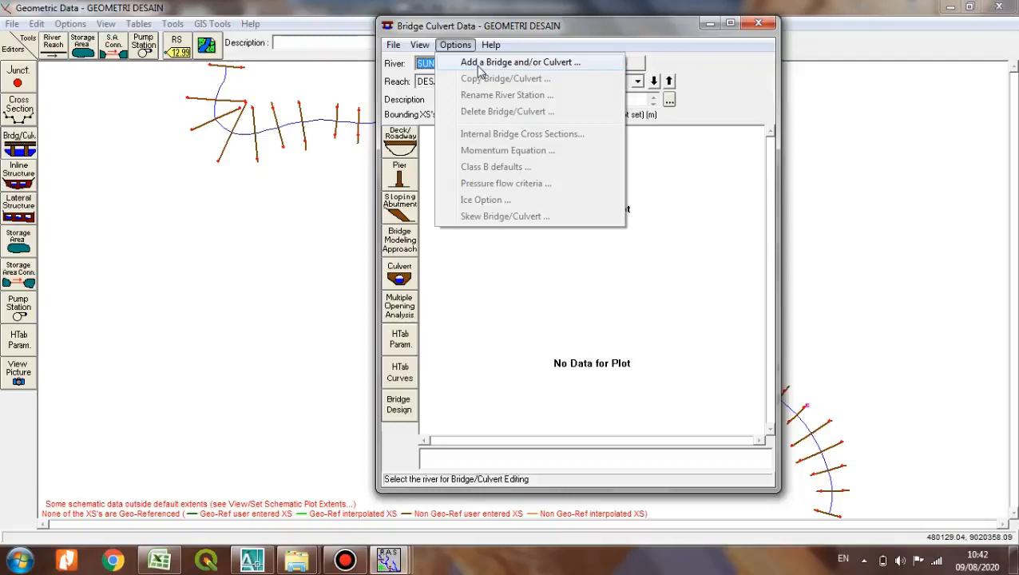
# Add a bridge at river station 1.5 in the DESAIN reach, describe it as JEMBATAN HILIR and apply the data.
pyautogui.click(481, 68)
pyautogui.moveTo(579, 247); pyautogui.dragTo(621, 90)
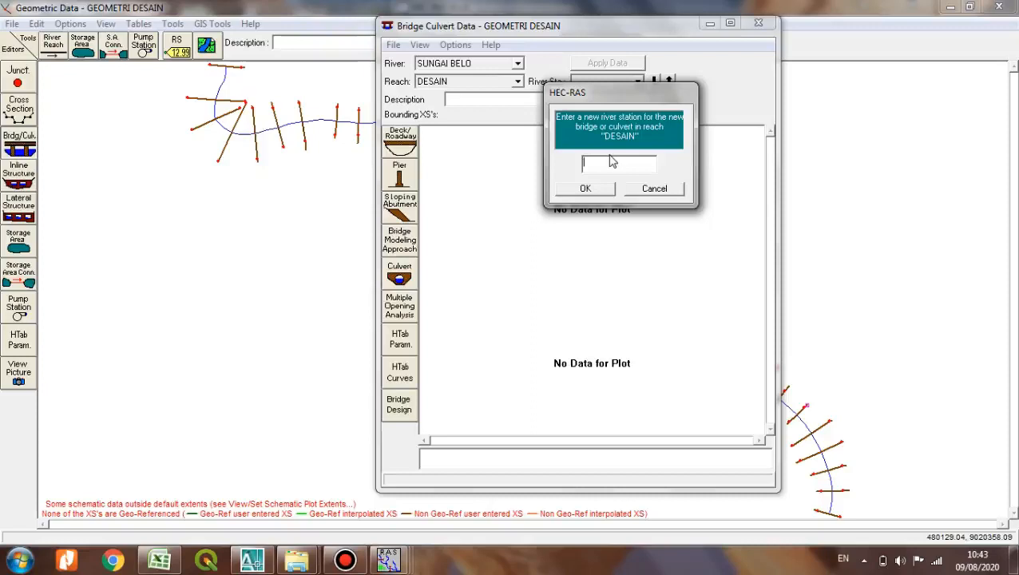
pyautogui.write('1.5')
pyautogui.click(605, 189)
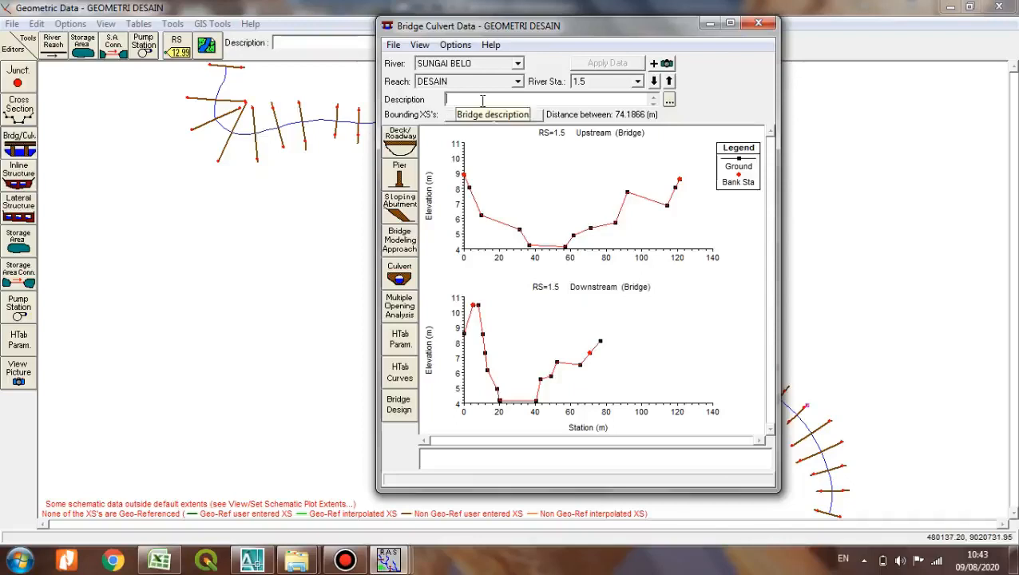
pyautogui.write('JEMBATAN HILIR')
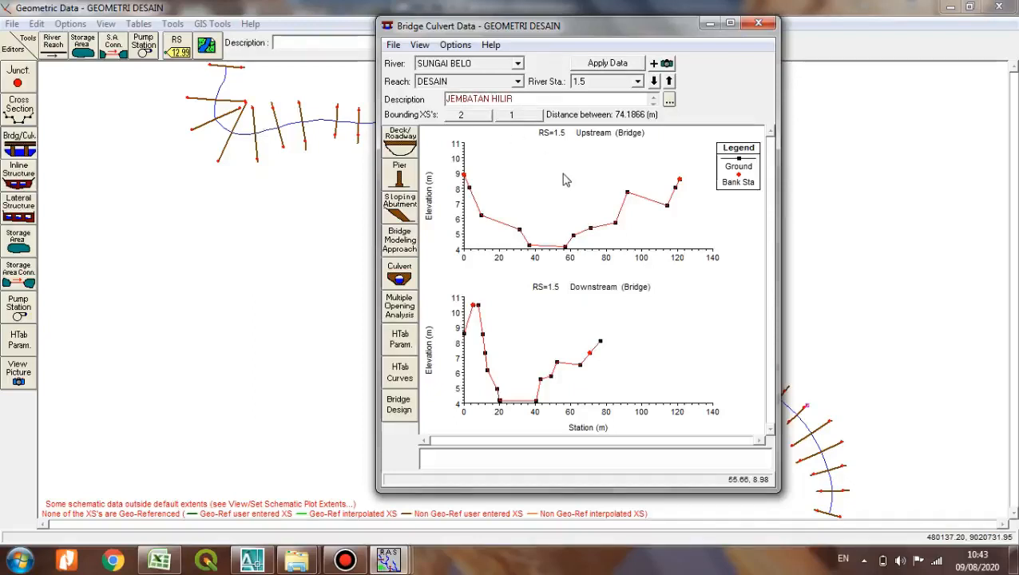
pyautogui.click(617, 65)
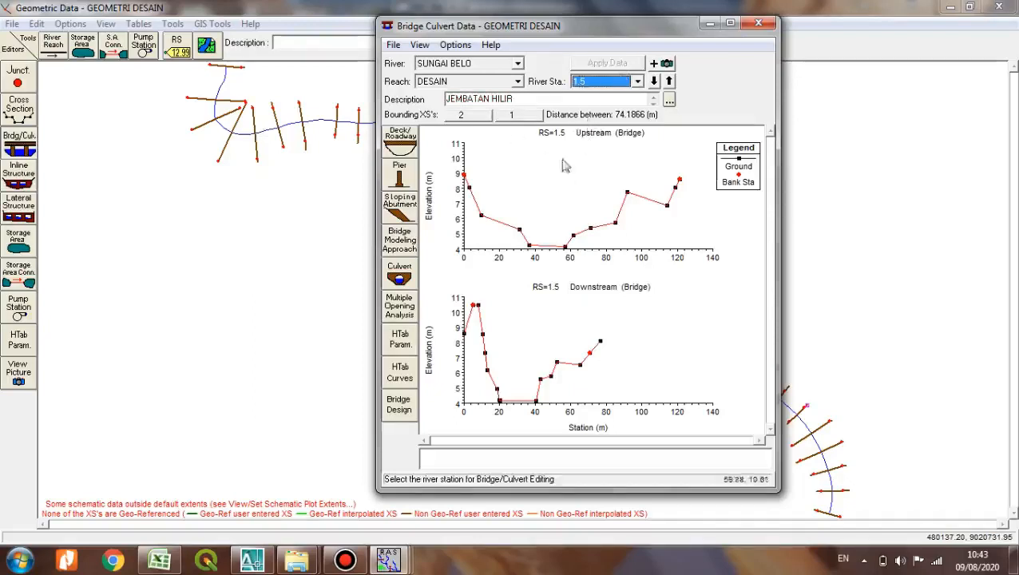
# Open the deck/roadway editor for JEMBATAN HILIR and set the distance to 15, width to 5 and weir coefficient to 1.44, per the Excel sheet.
pyautogui.click(401, 144)
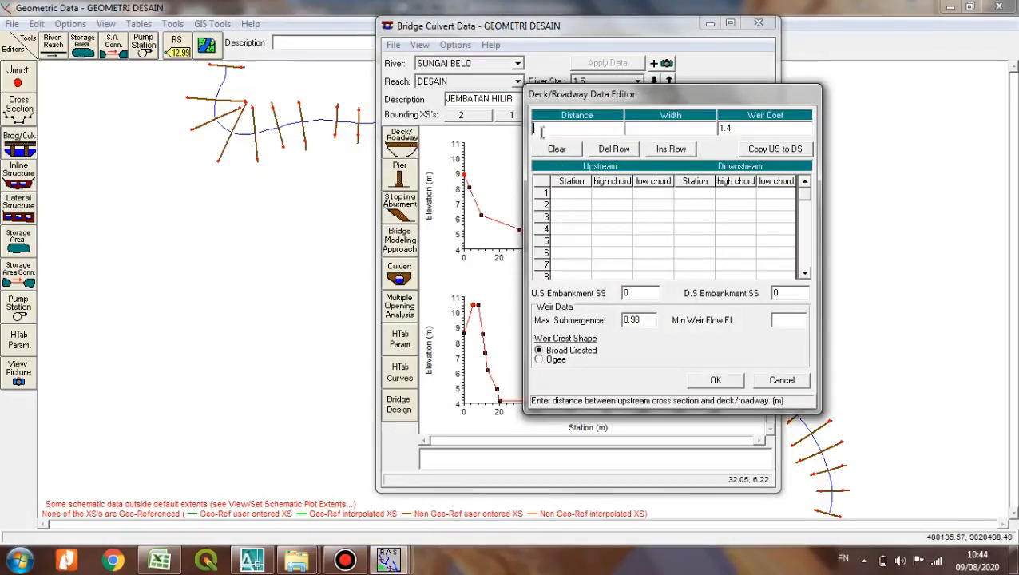
pyautogui.click(169, 562)
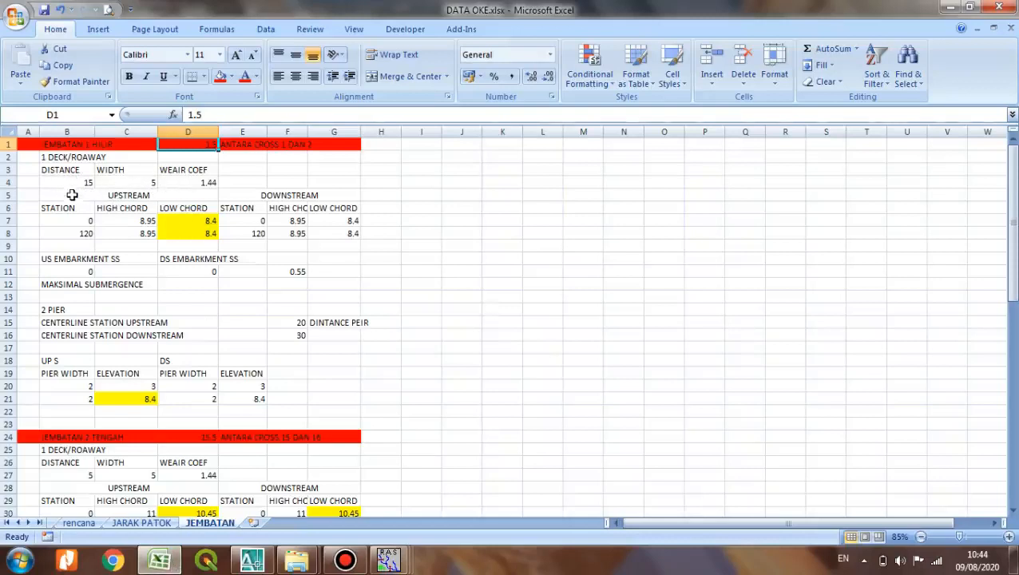
pyautogui.click(158, 561)
pyautogui.write('15')
pyautogui.click(648, 128)
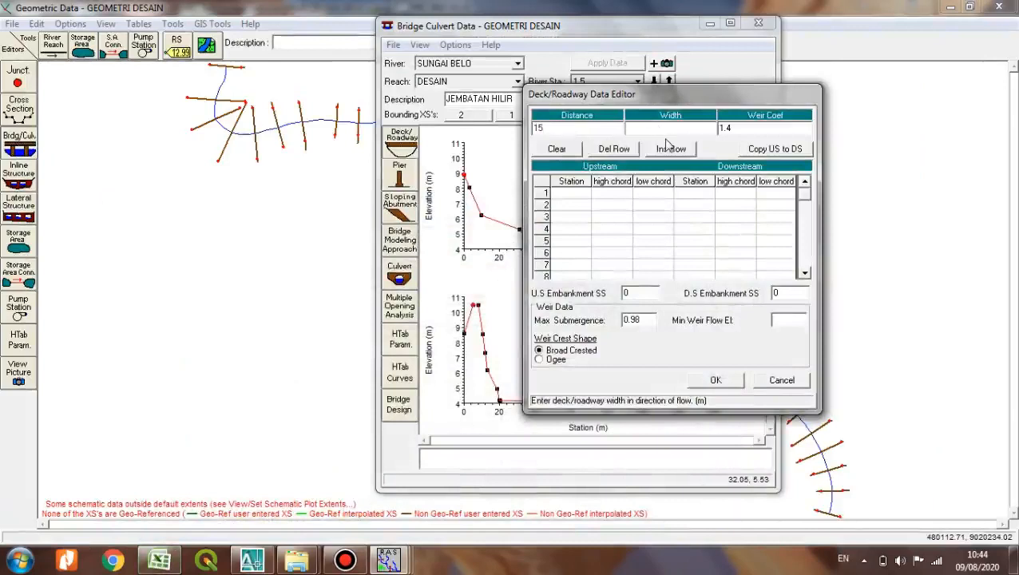
pyautogui.write('5')
pyautogui.click(744, 127)
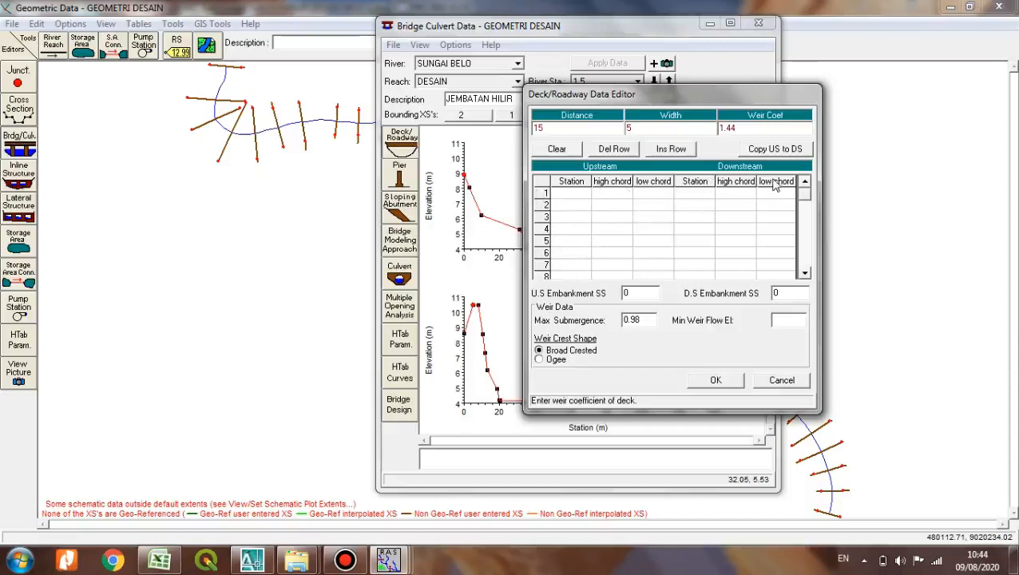
# Switch to Excel and copy the upstream and downstream station, high chord and low chord values of JEMBATAN 1 HILIR, B7:G8.
pyautogui.click(159, 563)
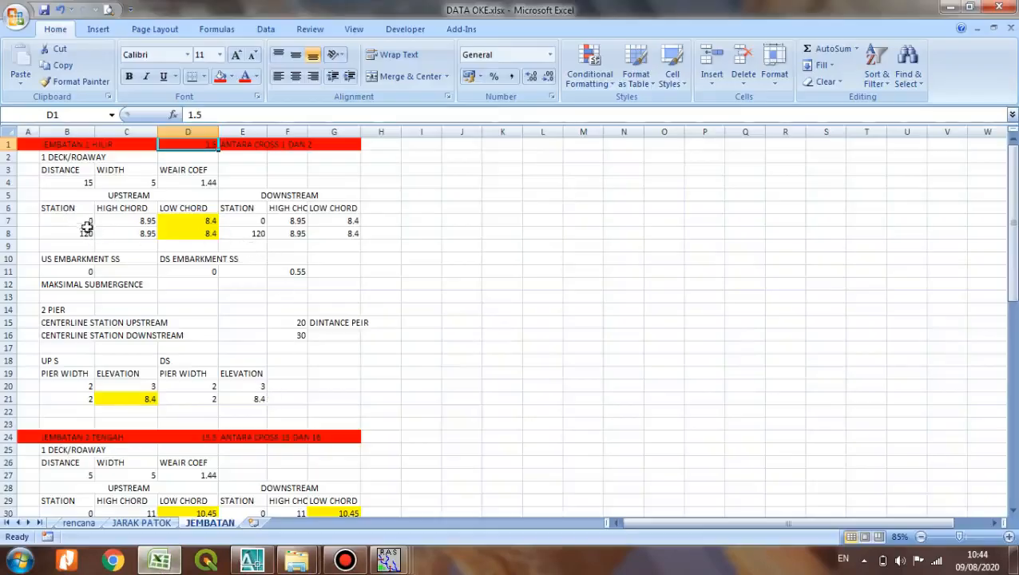
pyautogui.moveTo(83, 221); pyautogui.dragTo(86, 232)
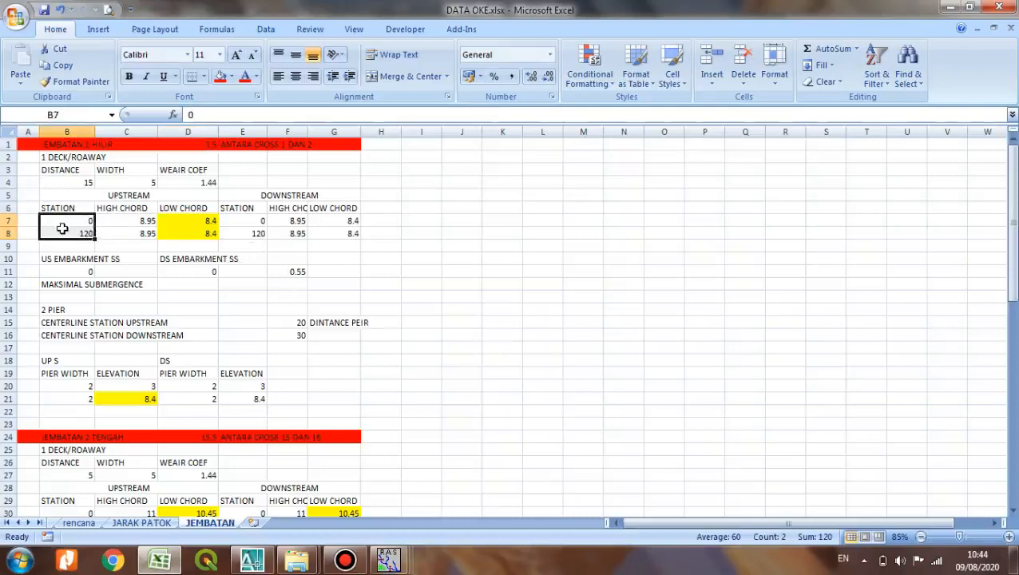
pyautogui.moveTo(61, 228); pyautogui.dragTo(71, 231)
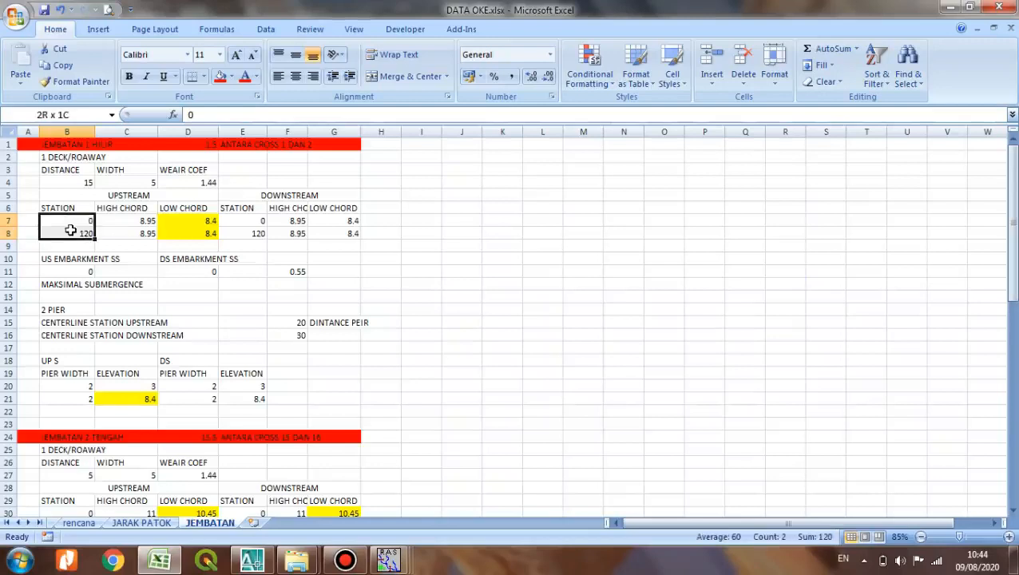
pyautogui.moveTo(70, 230); pyautogui.dragTo(70, 230)
pyautogui.moveTo(148, 222); pyautogui.dragTo(204, 236)
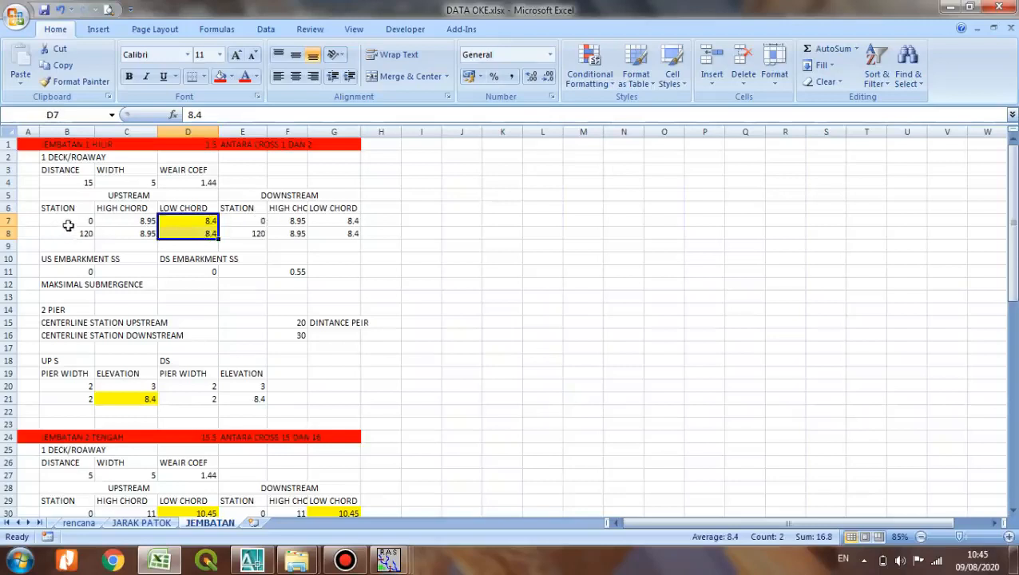
pyautogui.moveTo(71, 218); pyautogui.dragTo(320, 236)
pyautogui.hotkey('ctrl', 'c')
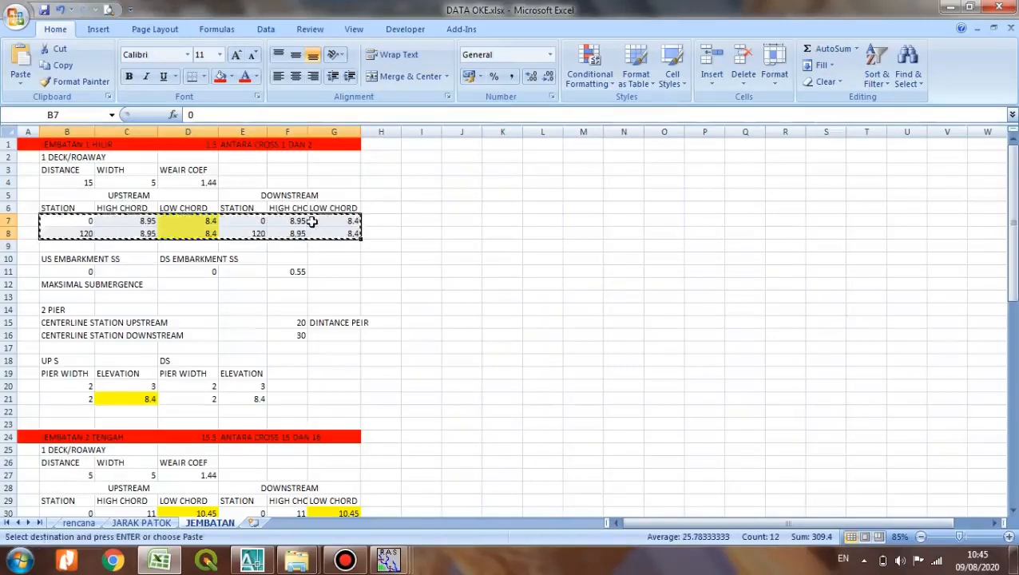
# Return to HEC-RAS, paste the deck data for stations 0 and 120 into the deck/roadway table from row 1, and accept it.
pyautogui.click(158, 563)
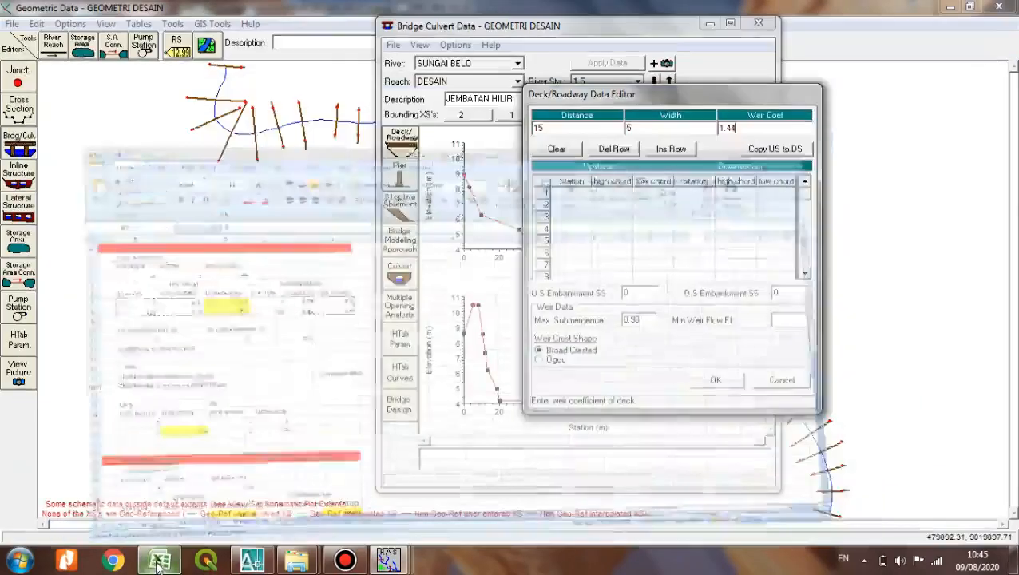
pyautogui.moveTo(571, 193); pyautogui.dragTo(767, 184)
pyautogui.hotkey('ctrl', 'v')
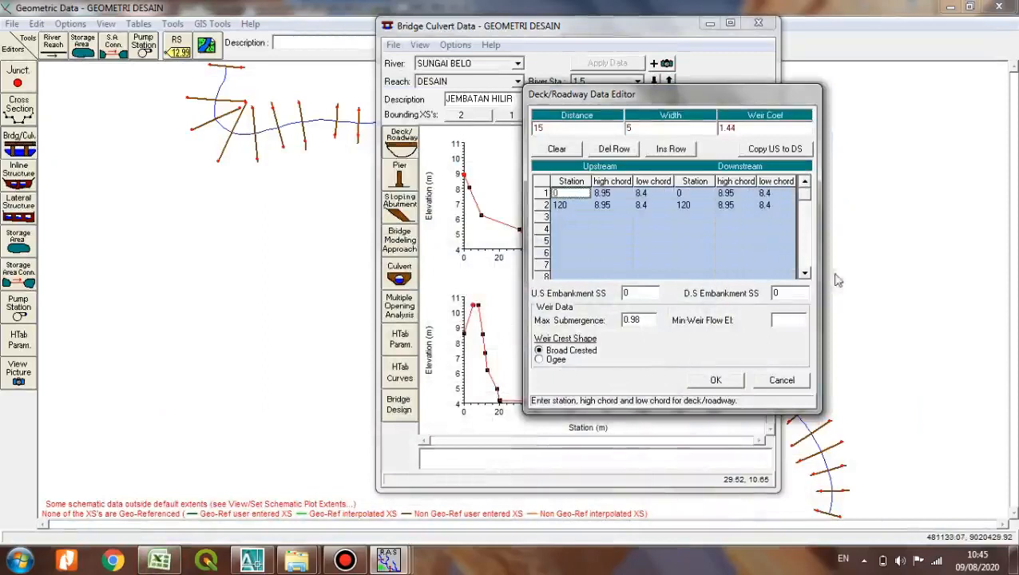
pyautogui.click(715, 380)
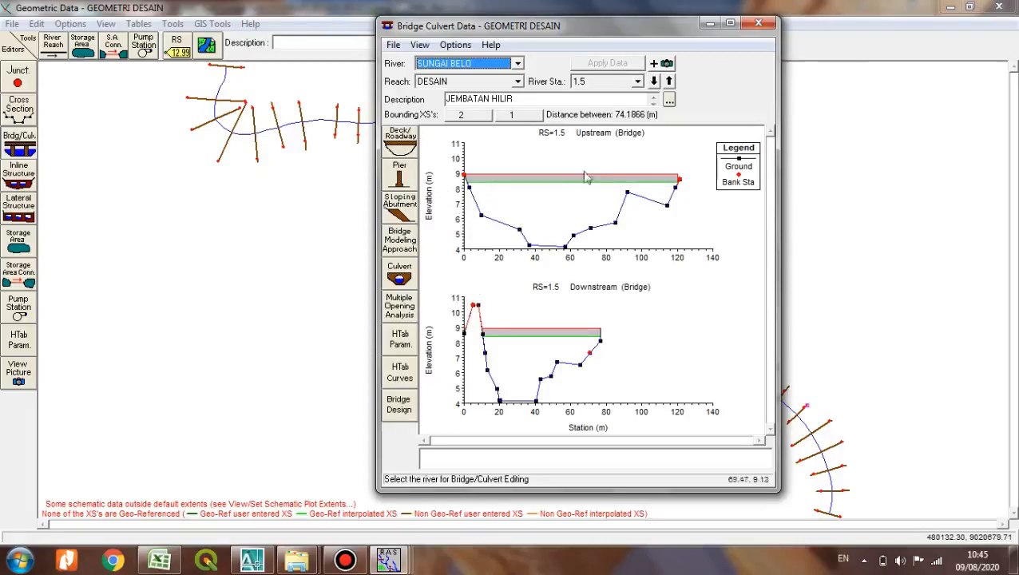
# Reopen the deck/roadway data beside the bridge plots and compare its high and low chords with the drawn deck.
pyautogui.click(400, 140)
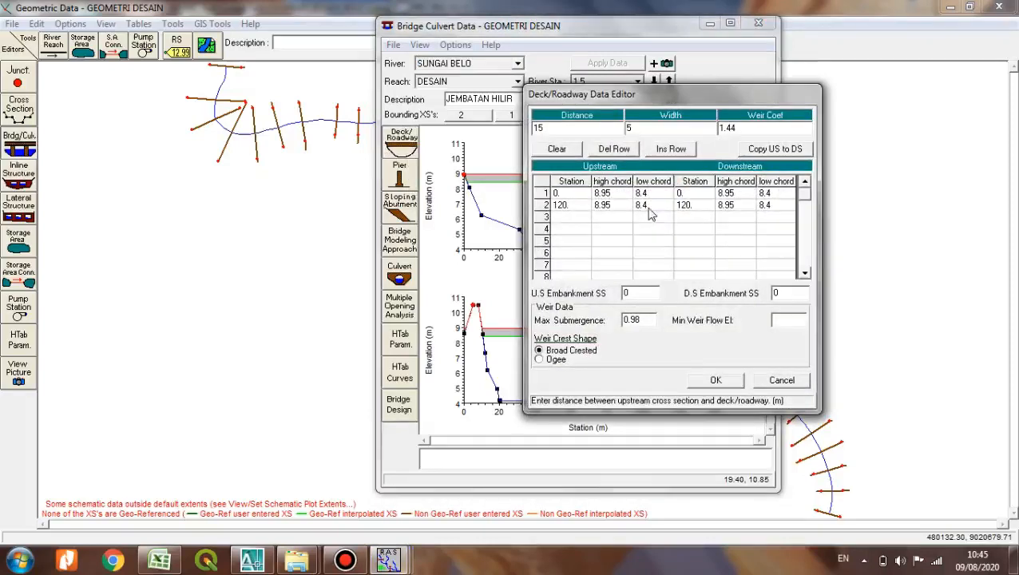
pyautogui.moveTo(677, 95); pyautogui.dragTo(858, 56)
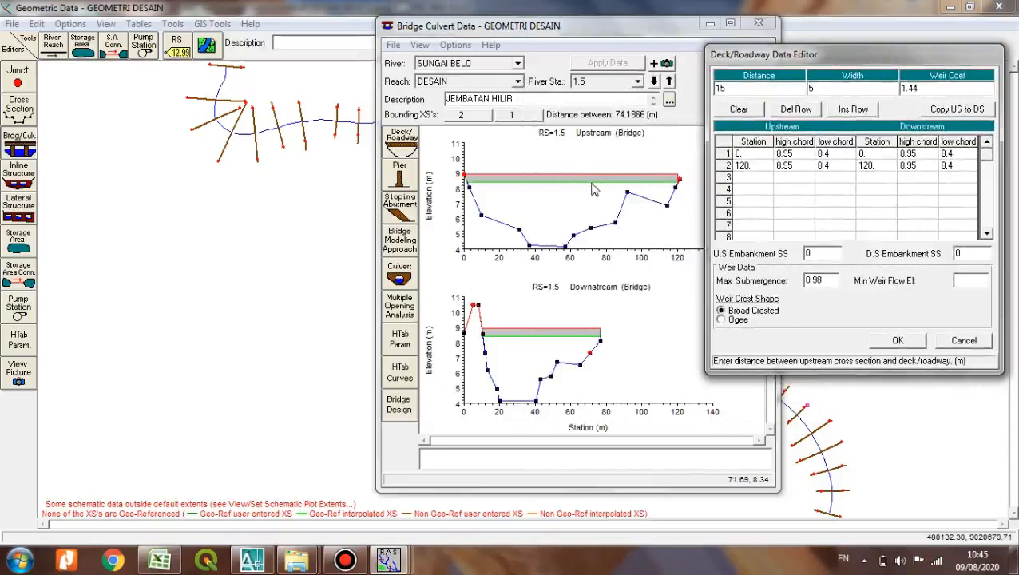
pyautogui.click(899, 341)
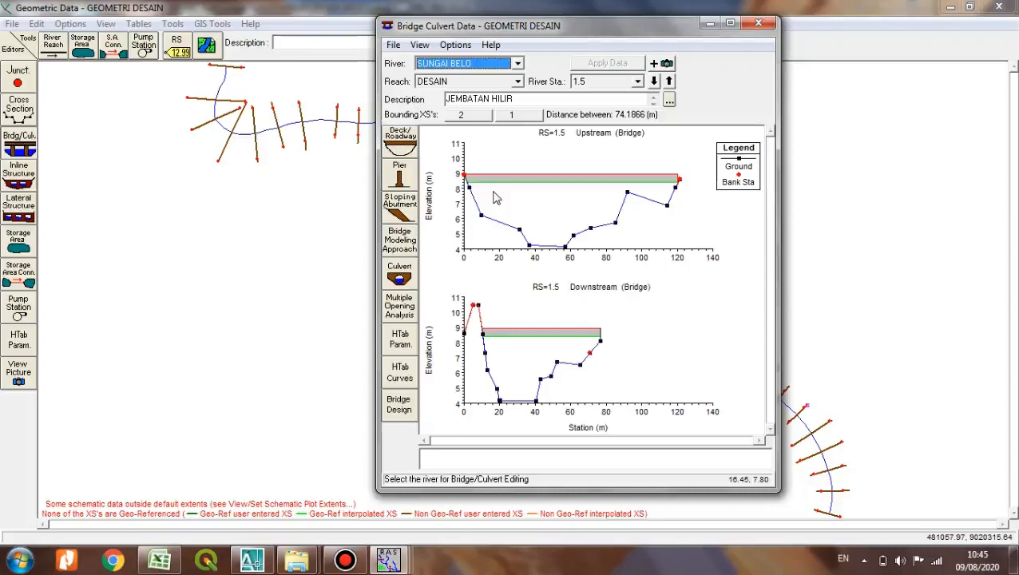
# Open the pier editor for JEMBATAN HILIR and move it over the upstream bridge plot, ready at the upstream centerline station.
pyautogui.click(399, 177)
pyautogui.moveTo(813, 82); pyautogui.dragTo(601, 30)
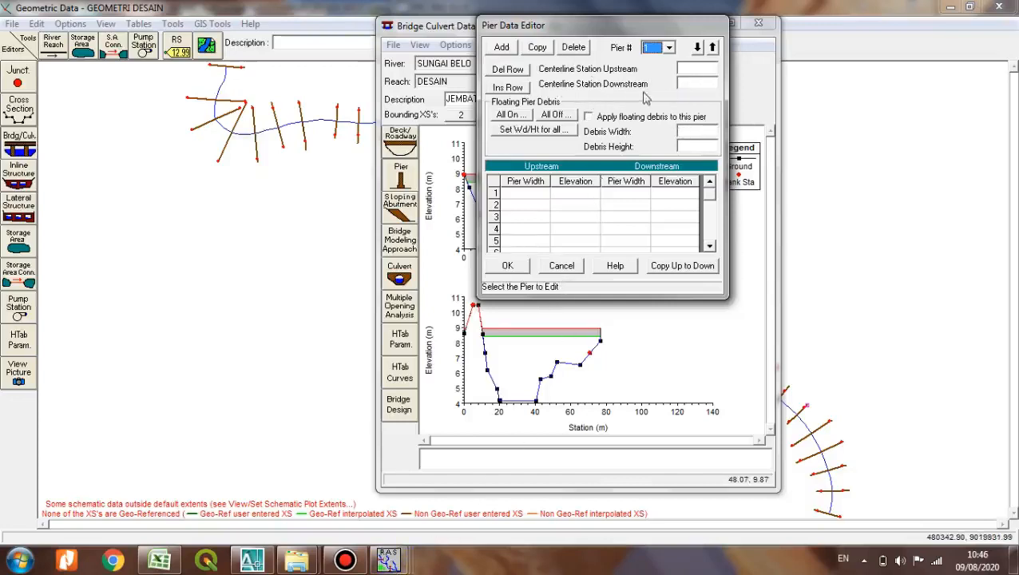
pyautogui.click(689, 70)
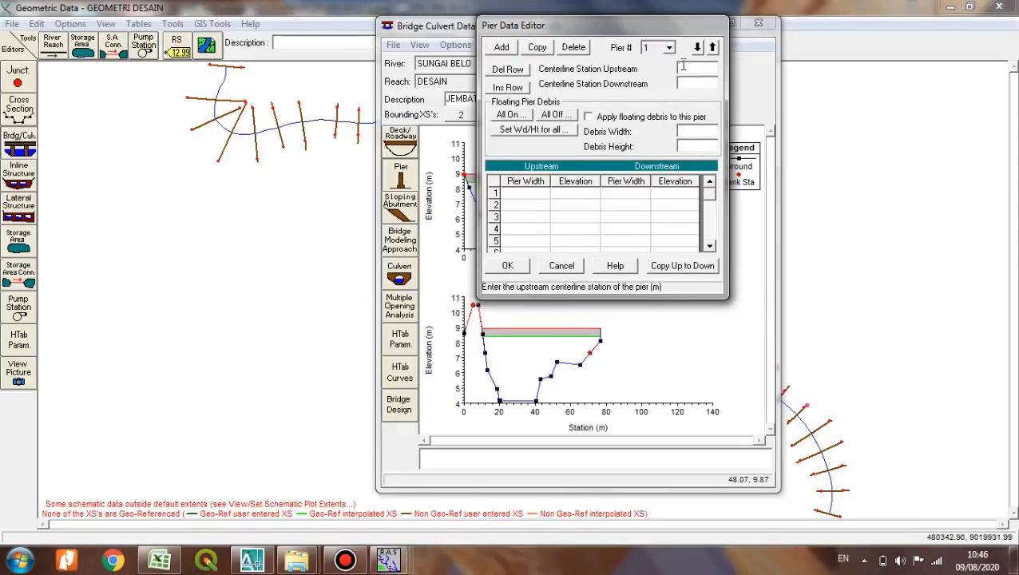
# Examine the pier's upstream and downstream centerline station entries and its debris width and height entries.
pyautogui.click(688, 81)
pyautogui.click(687, 69)
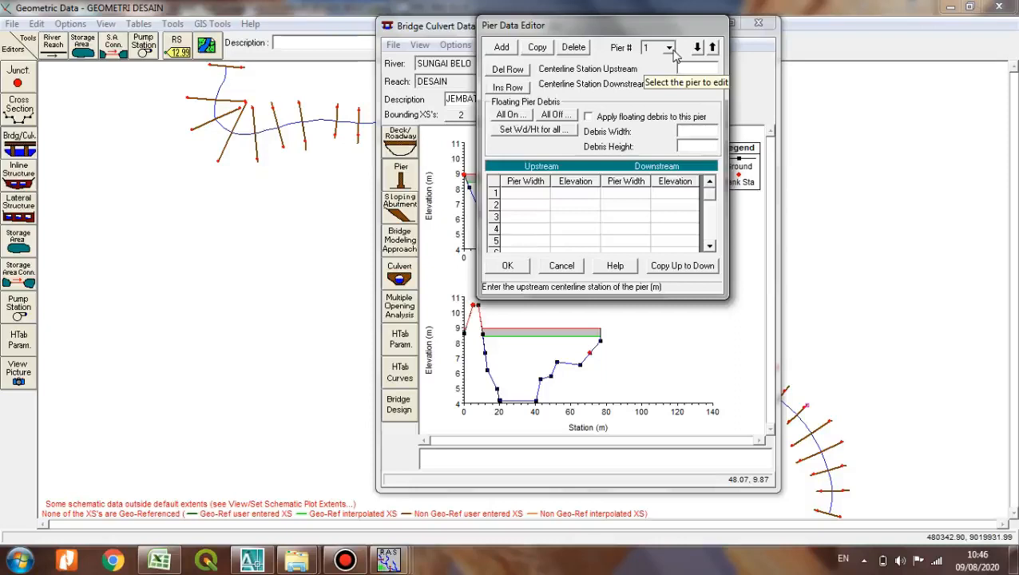
pyautogui.click(690, 133)
pyautogui.click(690, 146)
pyautogui.click(686, 132)
pyautogui.click(692, 68)
pyautogui.click(697, 85)
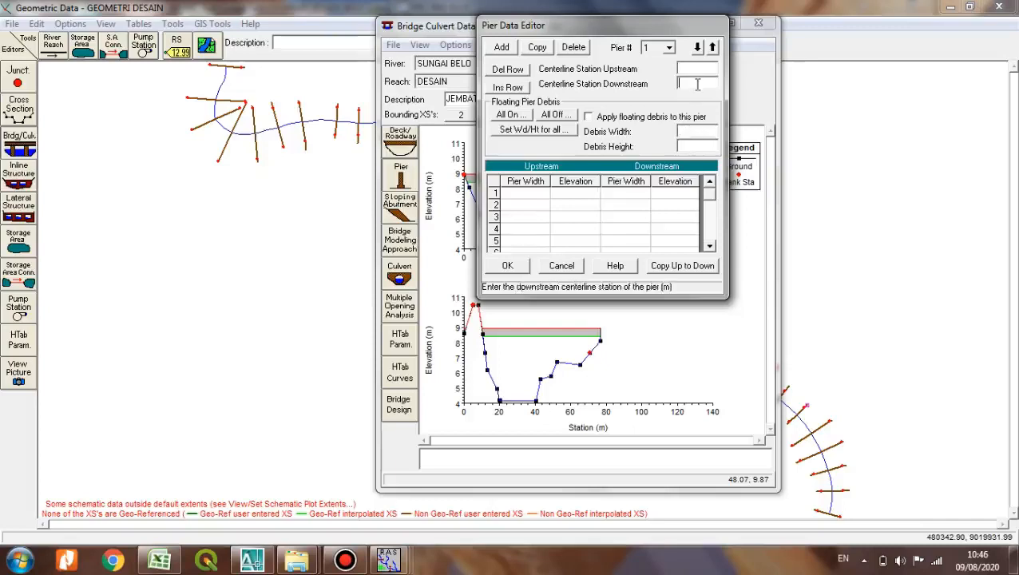
pyautogui.click(694, 71)
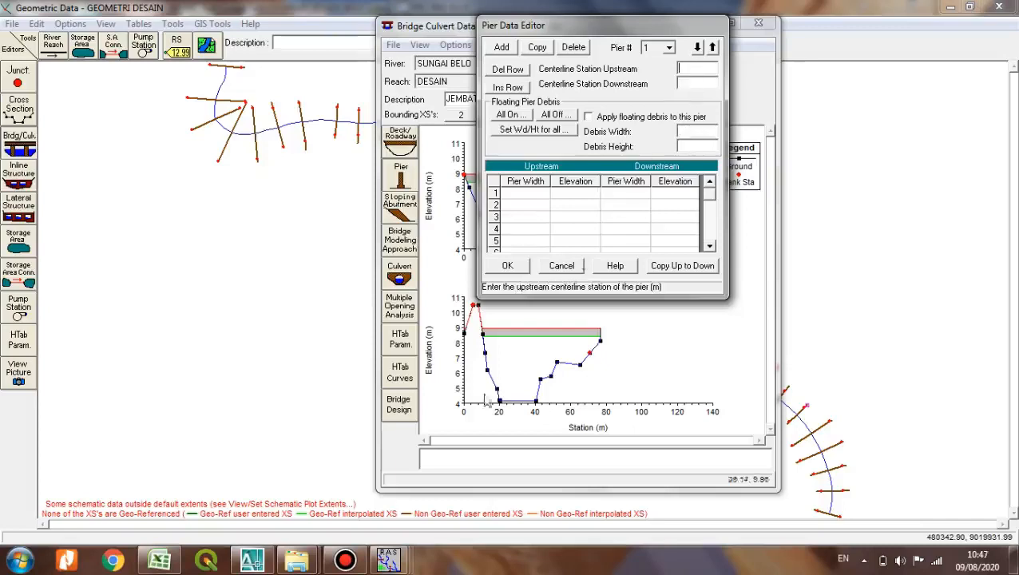
# Switch to Excel and examine the embankment side slopes and the pier centerline stations of JEMBATAN 1 HILIR.
pyautogui.click(158, 563)
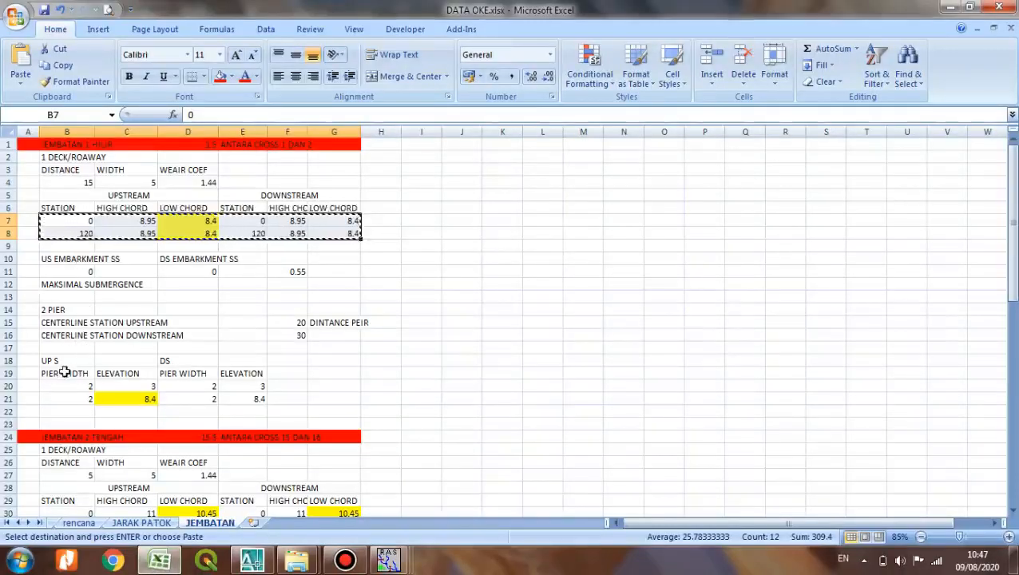
pyautogui.moveTo(75, 277); pyautogui.dragTo(323, 281)
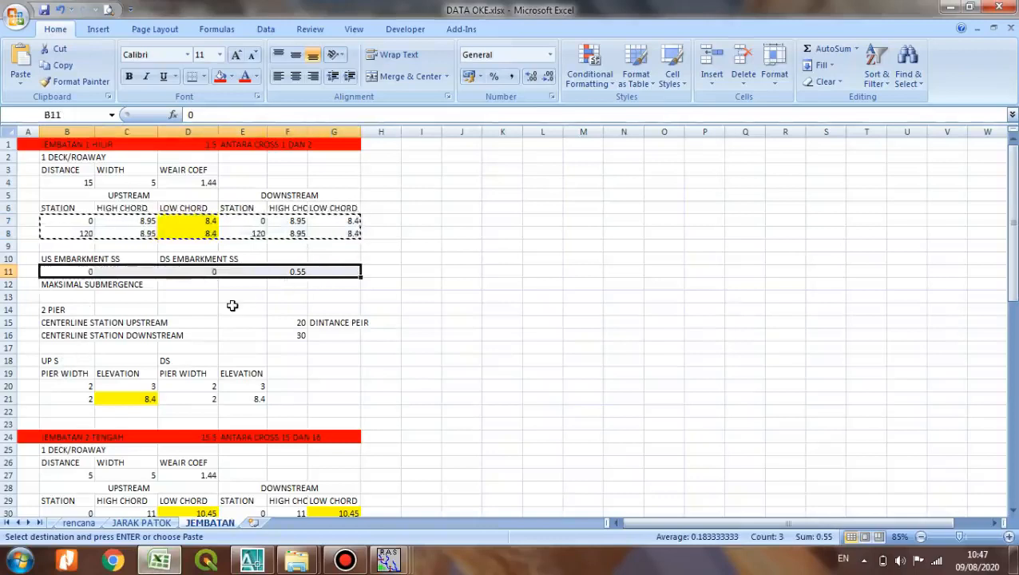
pyautogui.click(64, 312)
pyautogui.click(65, 344)
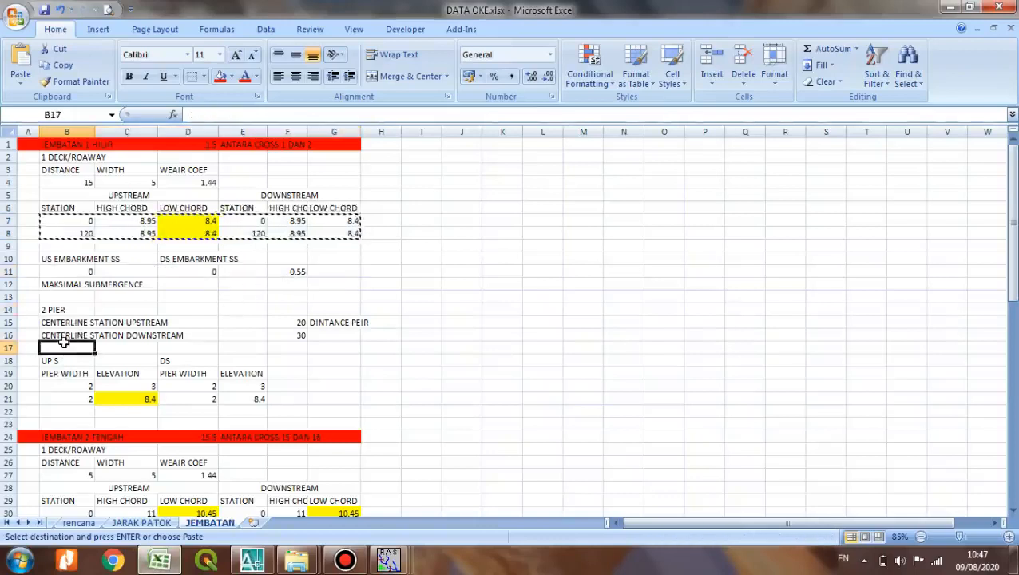
pyautogui.moveTo(74, 344); pyautogui.dragTo(164, 336)
pyautogui.click(93, 318)
pyautogui.moveTo(93, 319); pyautogui.dragTo(355, 334)
pyautogui.click(352, 326)
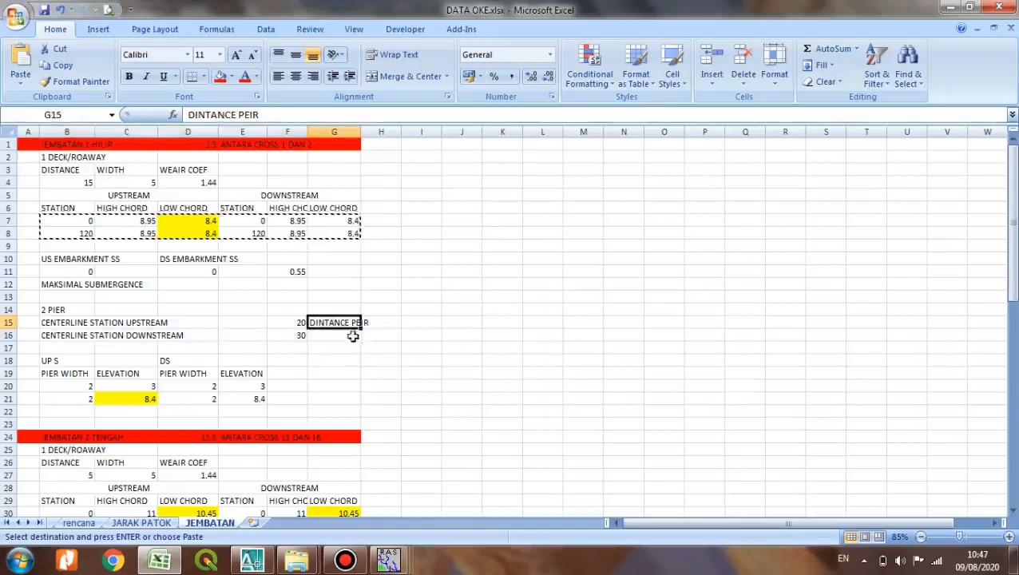
pyautogui.click(395, 347)
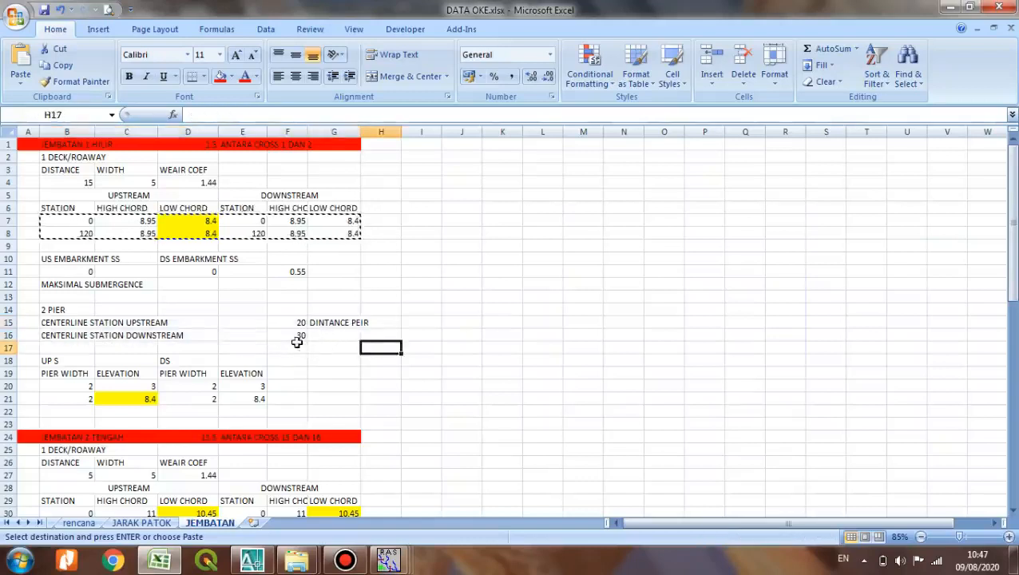
pyautogui.moveTo(295, 325); pyautogui.dragTo(296, 336)
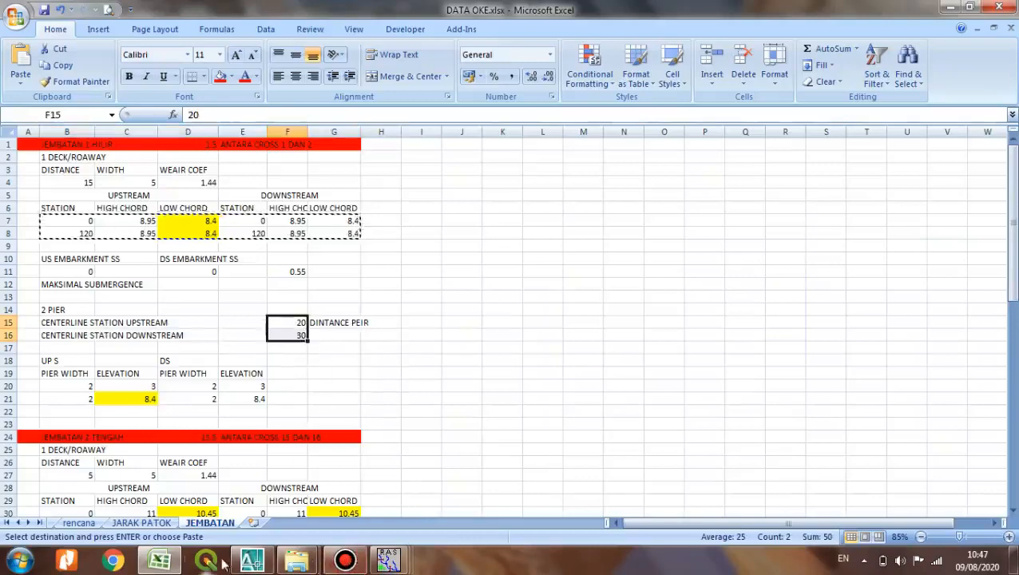
# Back in HEC-RAS, set pier 1's centerline station to 20 upstream and 30 downstream, and move the pier editor clear of the bridge plots.
pyautogui.click(162, 561)
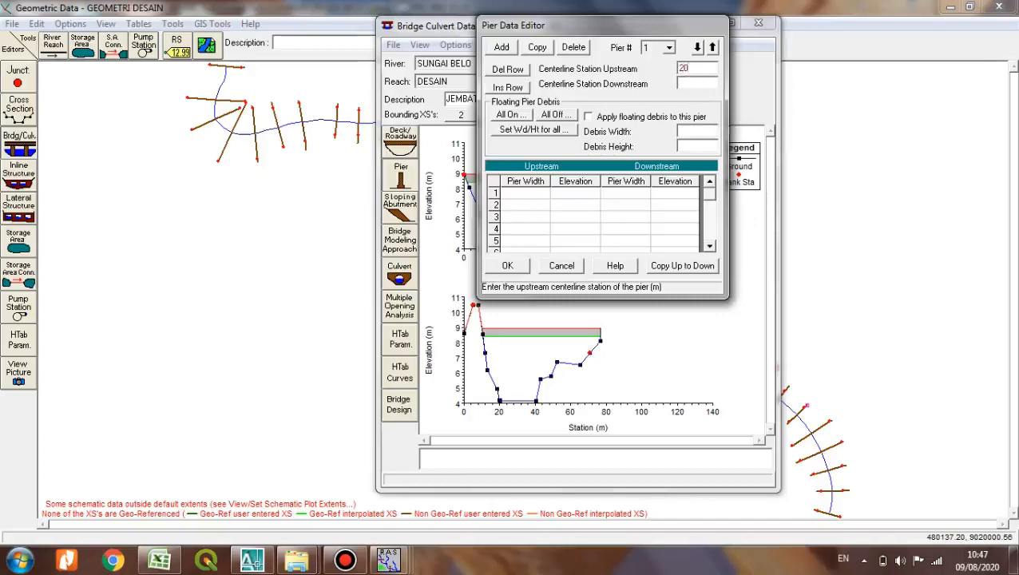
pyautogui.click(705, 81)
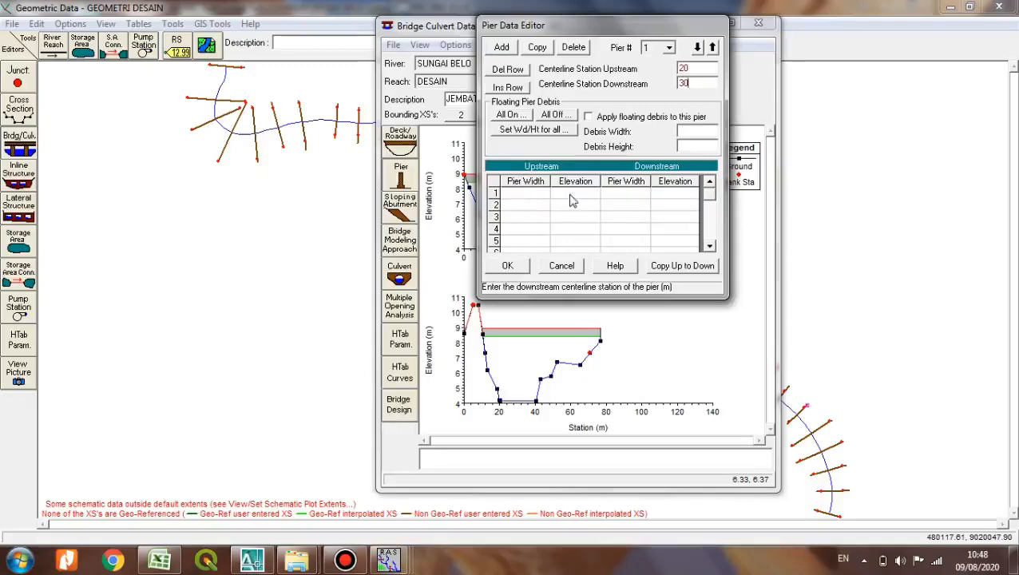
pyautogui.moveTo(579, 31); pyautogui.dragTo(294, 31)
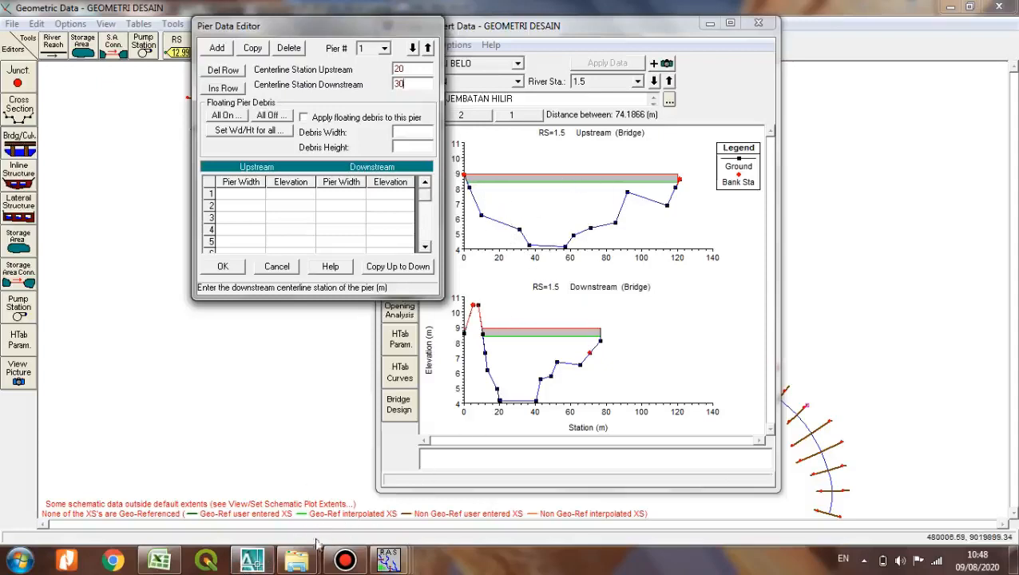
# Switch to Excel and copy the upstream and downstream pier widths and elevations of JEMBATAN 1 HILIR, cells B20:E21.
pyautogui.click(251, 560)
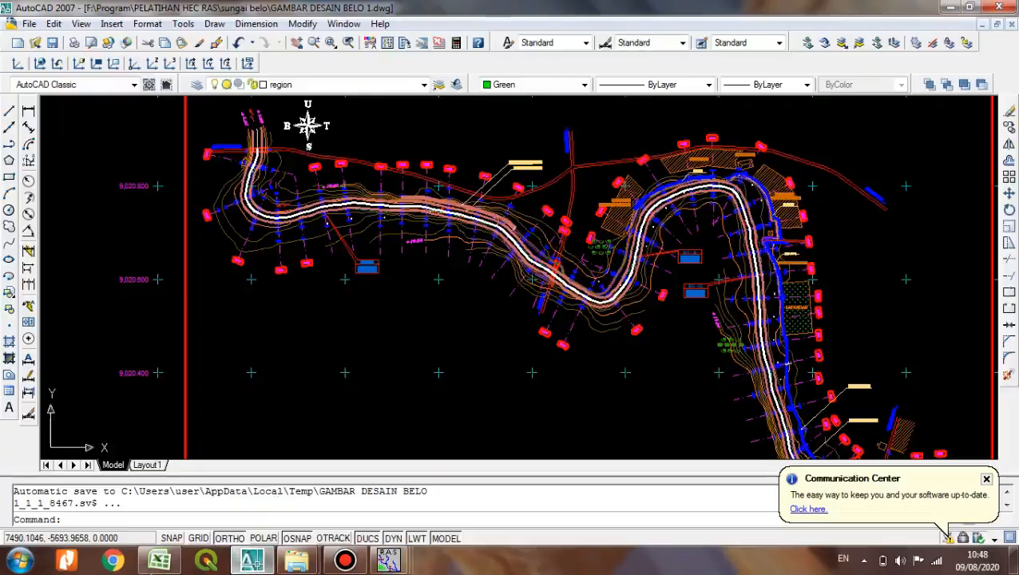
pyautogui.click(158, 560)
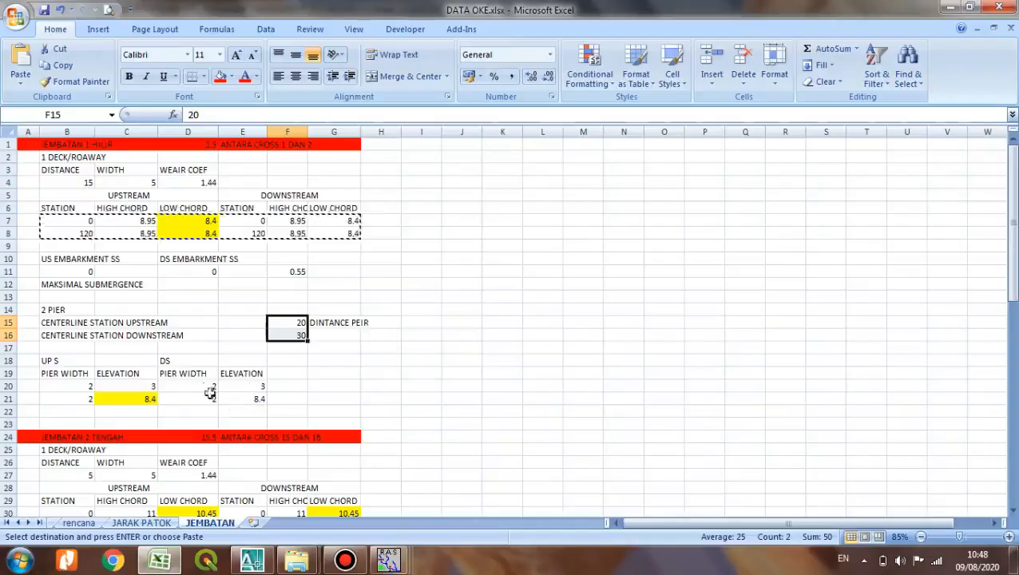
pyautogui.scroll(-1, 189, 359)
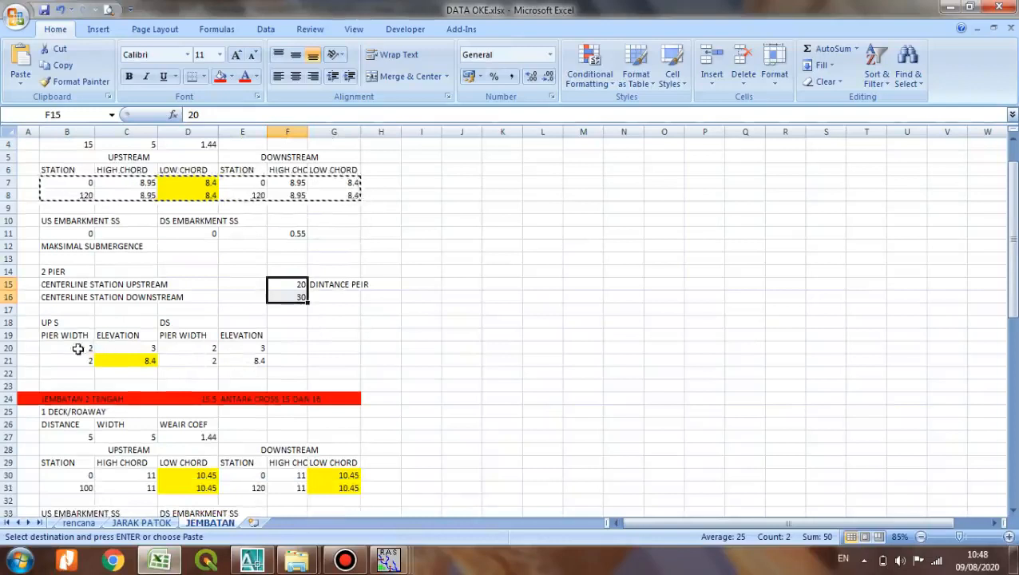
pyautogui.moveTo(75, 348); pyautogui.dragTo(246, 357)
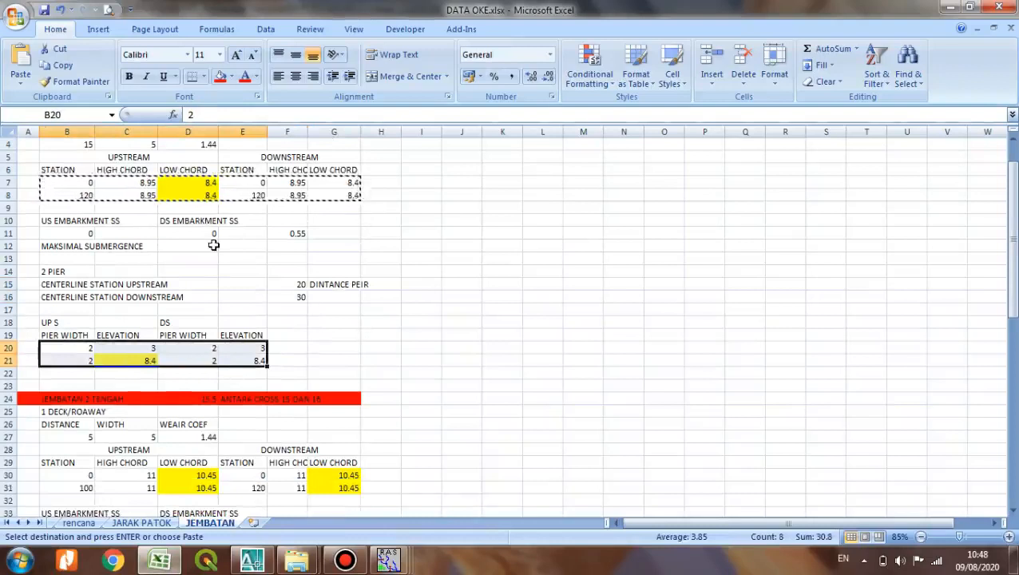
pyautogui.hotkey('ctrl', 'c')
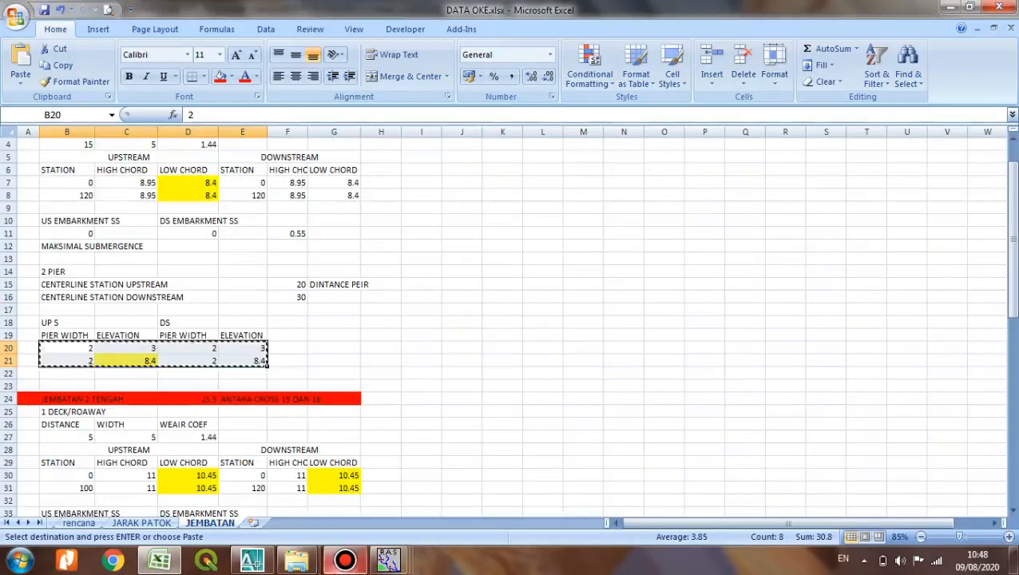
# Back in HEC-RAS, paste pier 1's upstream and downstream width 2 at elevations 3 and 8.4, and apply the pier data.
pyautogui.moveTo(406, 563)
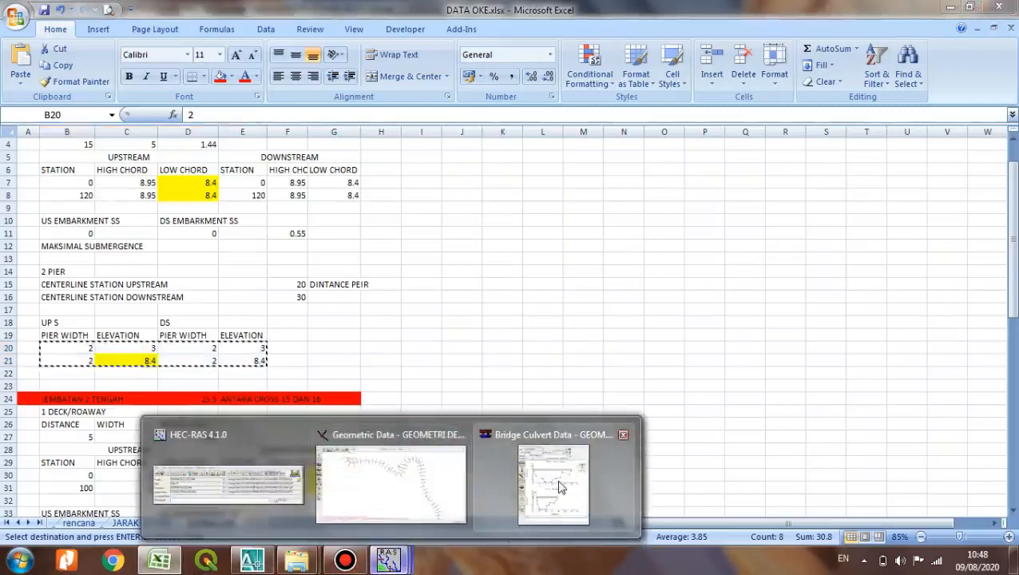
pyautogui.click(532, 488)
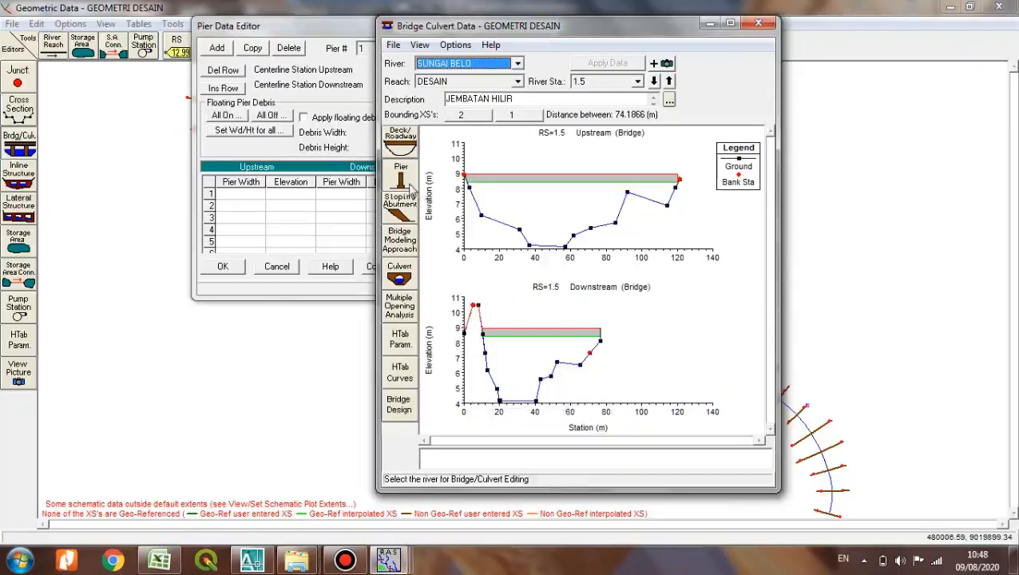
pyautogui.click(355, 145)
pyautogui.moveTo(356, 32); pyautogui.dragTo(488, 31)
pyautogui.moveTo(373, 182); pyautogui.dragTo(534, 186)
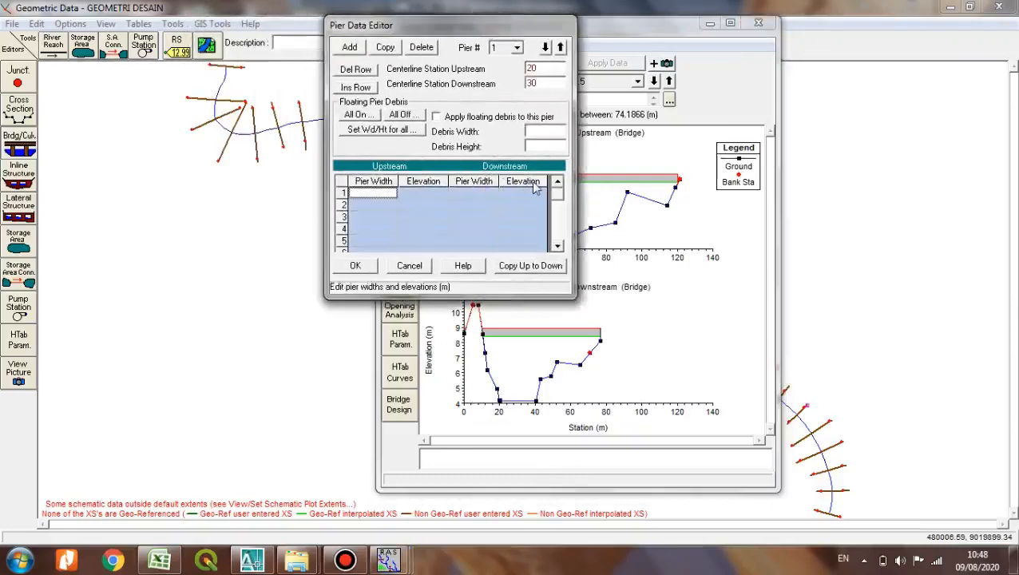
pyautogui.hotkey('ctrl', 'v')
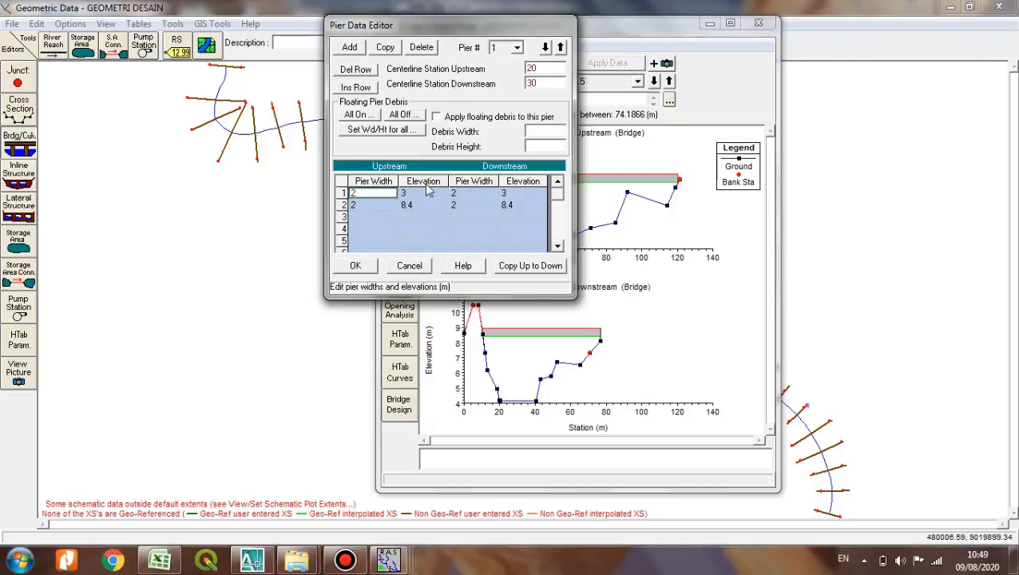
pyautogui.click(368, 267)
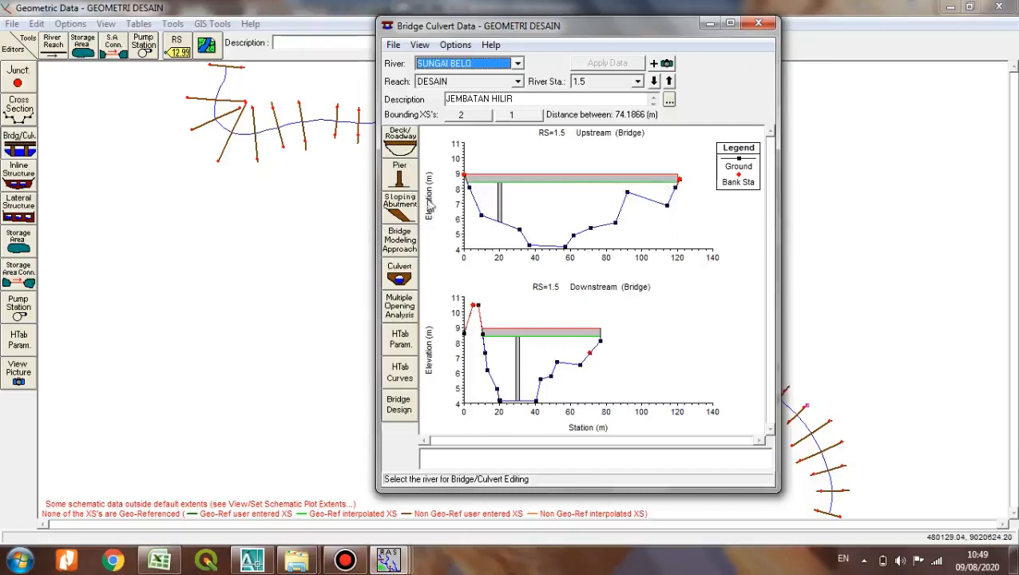
# Add pier 2 with centerline stations 40 upstream and 50 downstream, and paste width 2 at elevations 3 and 8.4 for both sides.
pyautogui.click(400, 174)
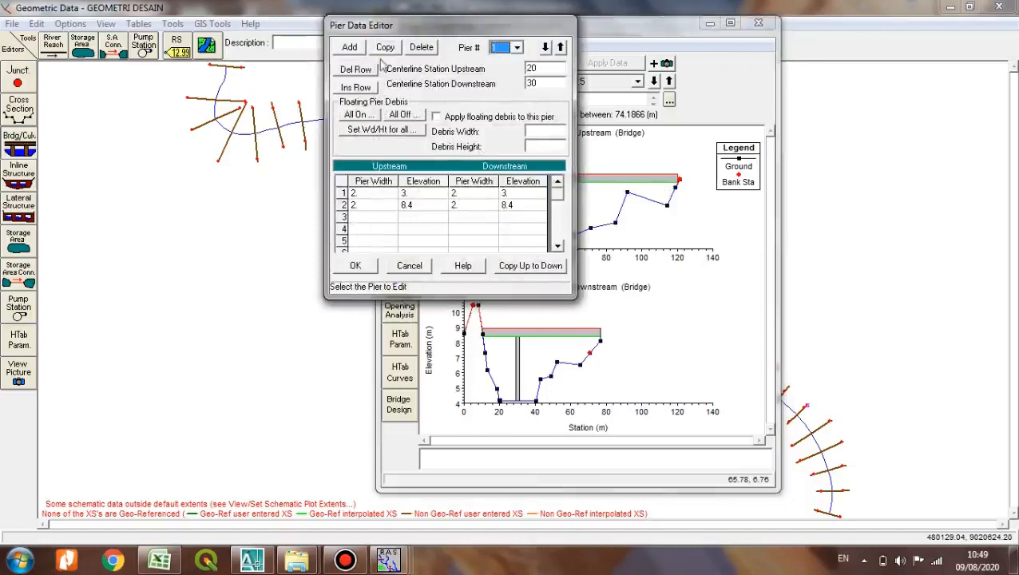
pyautogui.click(350, 48)
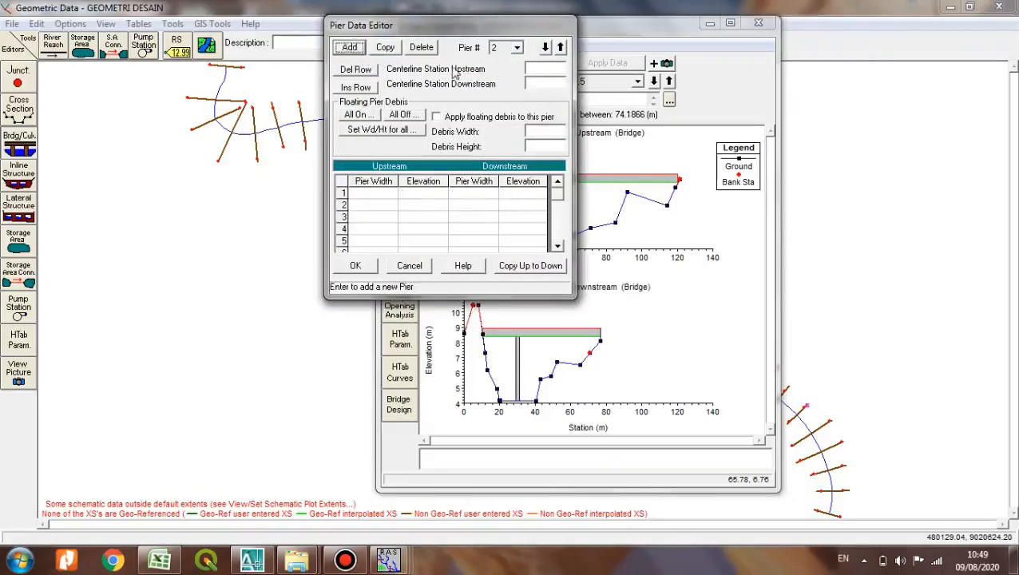
pyautogui.click(550, 67)
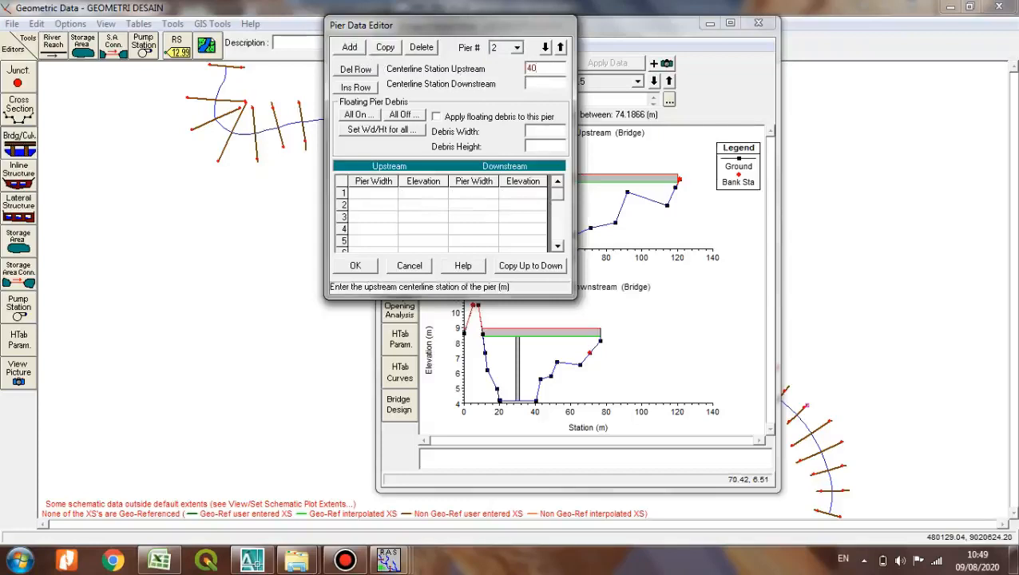
pyautogui.click(542, 83)
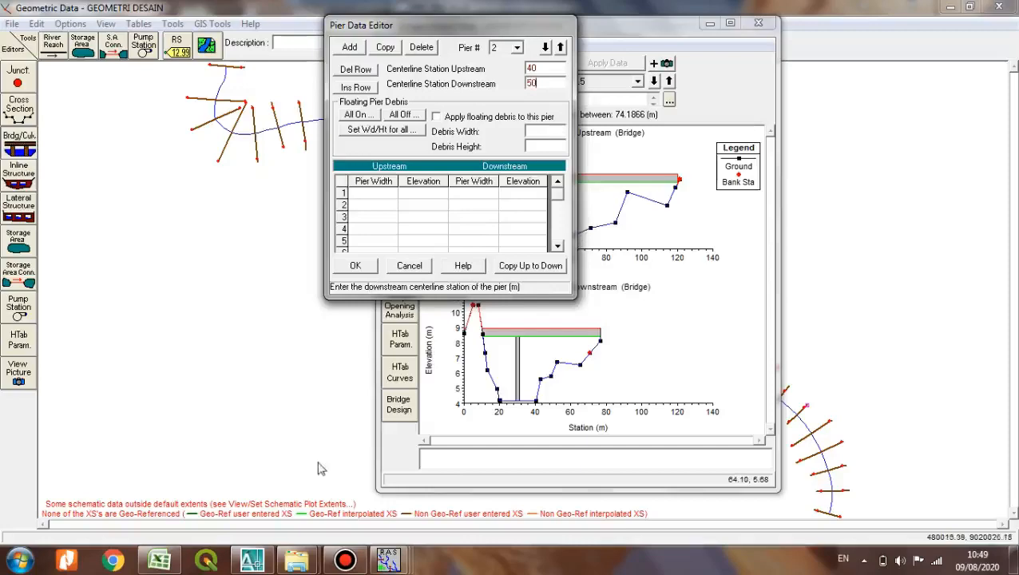
pyautogui.click(162, 559)
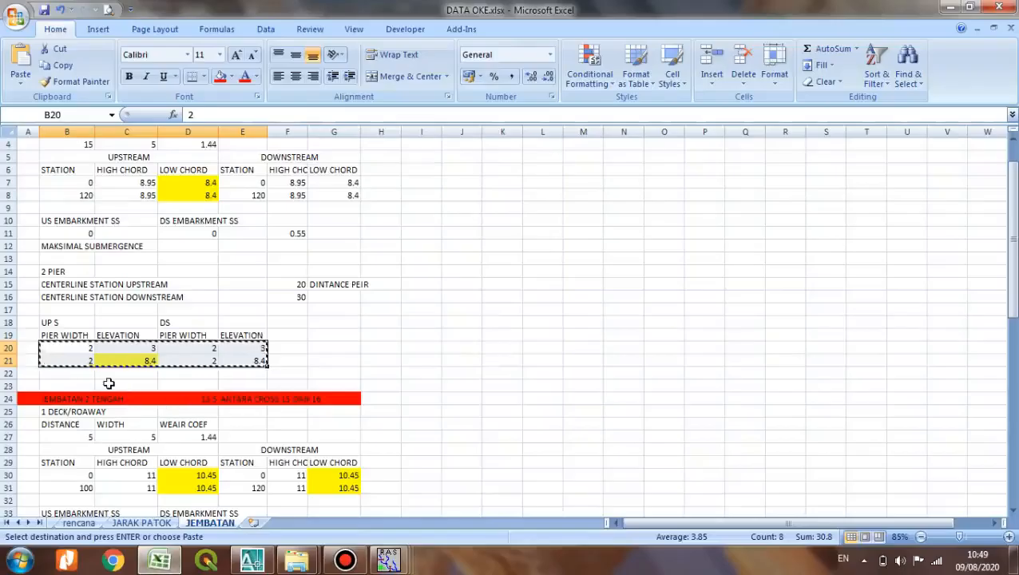
pyautogui.hotkey('alt', 'Tab')
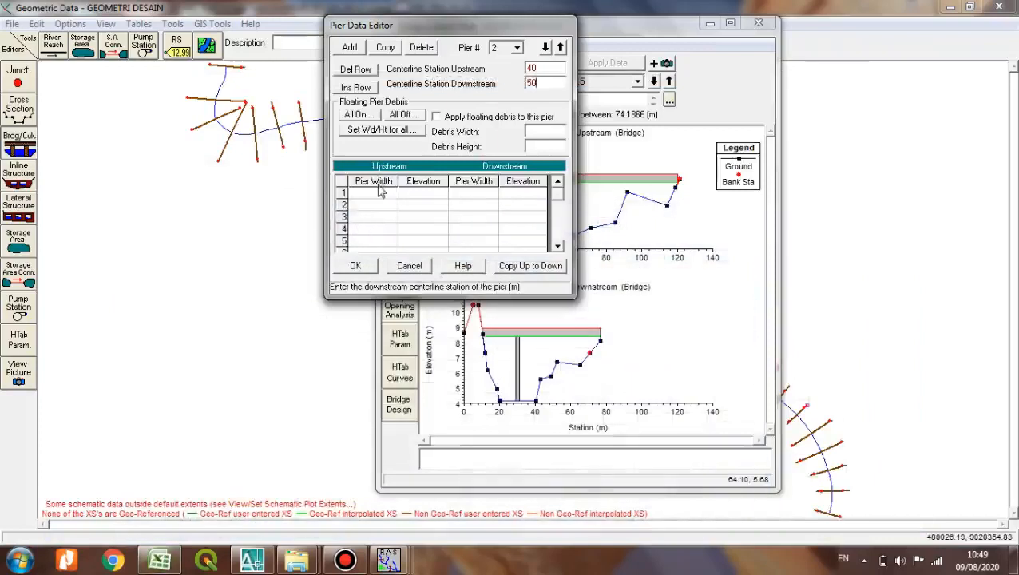
pyautogui.moveTo(381, 189); pyautogui.dragTo(526, 210)
pyautogui.hotkey('ctrl', 'v')
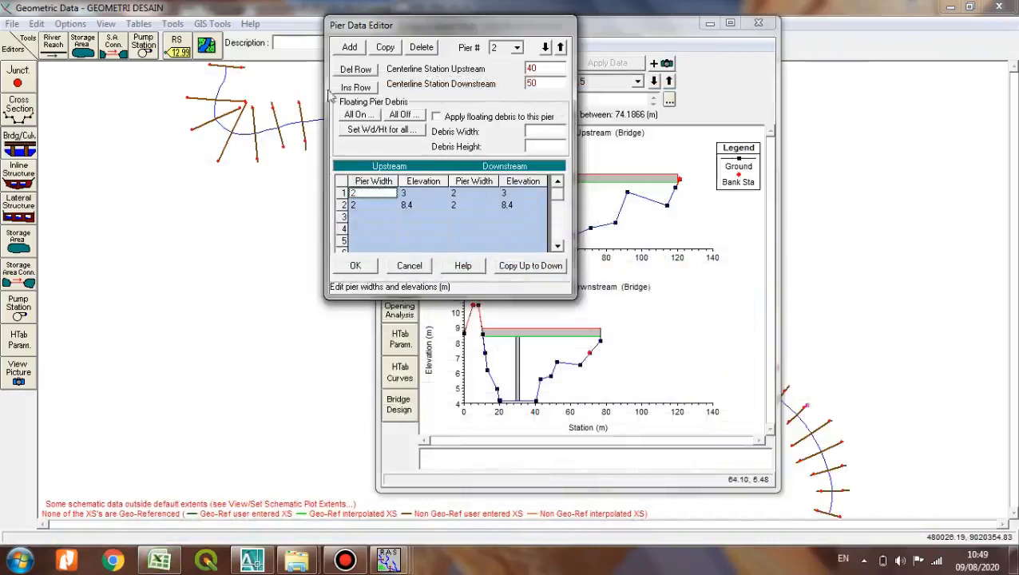
# Add pier 3 with centerline stations 60 upstream and 70 downstream, and paste width 2 at elevations 3 and 8.4 for both sides.
pyautogui.click(352, 53)
pyautogui.click(536, 67)
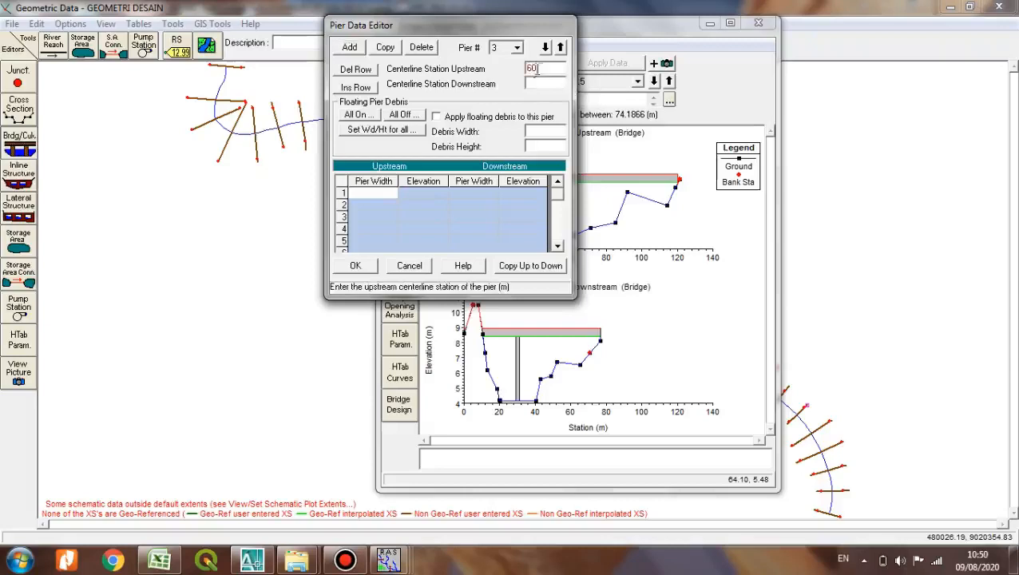
pyautogui.click(535, 84)
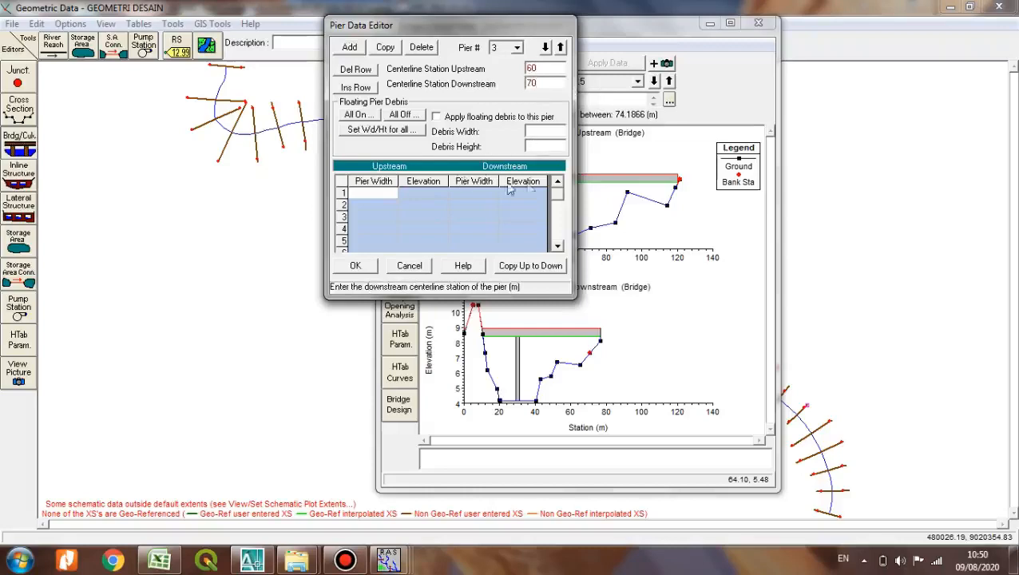
pyautogui.click(379, 192)
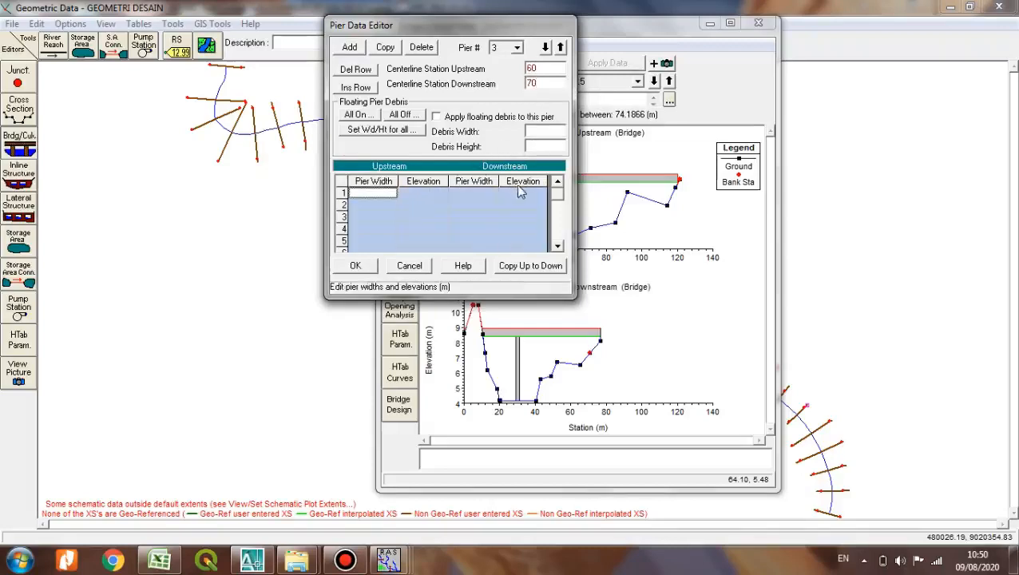
pyautogui.hotkey('ctrl', 'v')
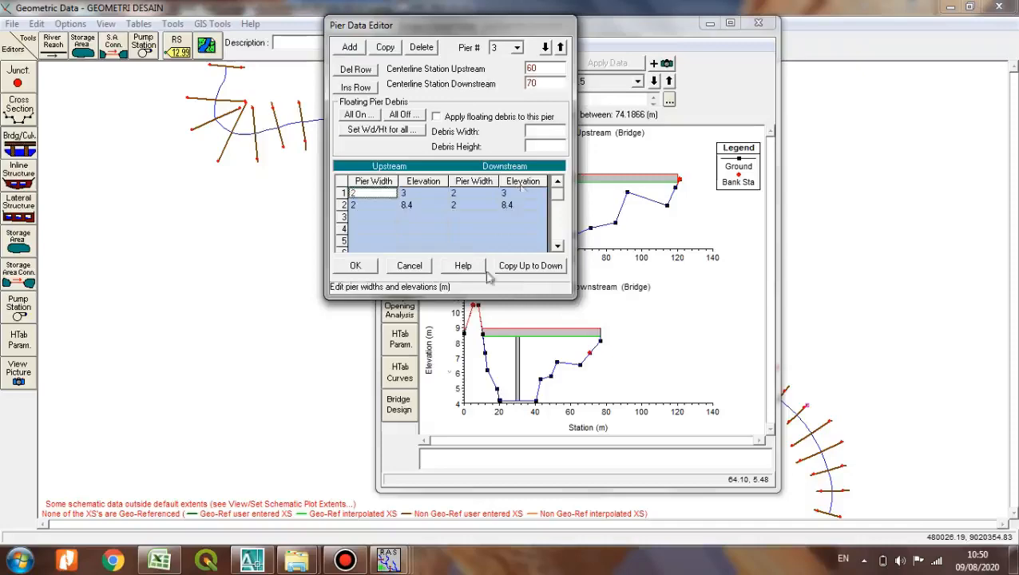
pyautogui.click(345, 560)
pyautogui.click(345, 561)
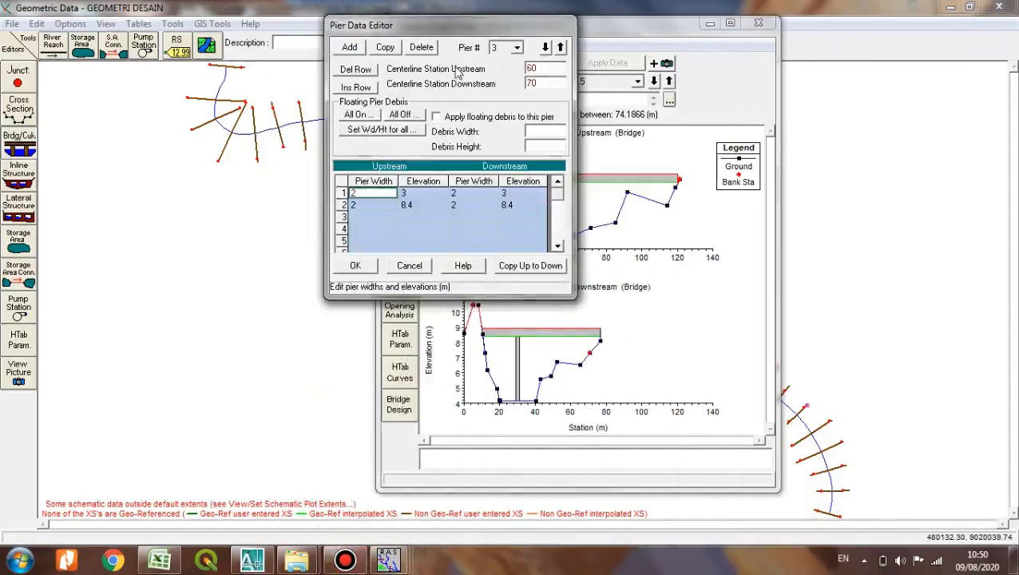
# Add pier 4 with centerline stations 80 upstream and 90 downstream, and paste width 2 at elevations 3 and 8.4 for both sides.
pyautogui.click(349, 48)
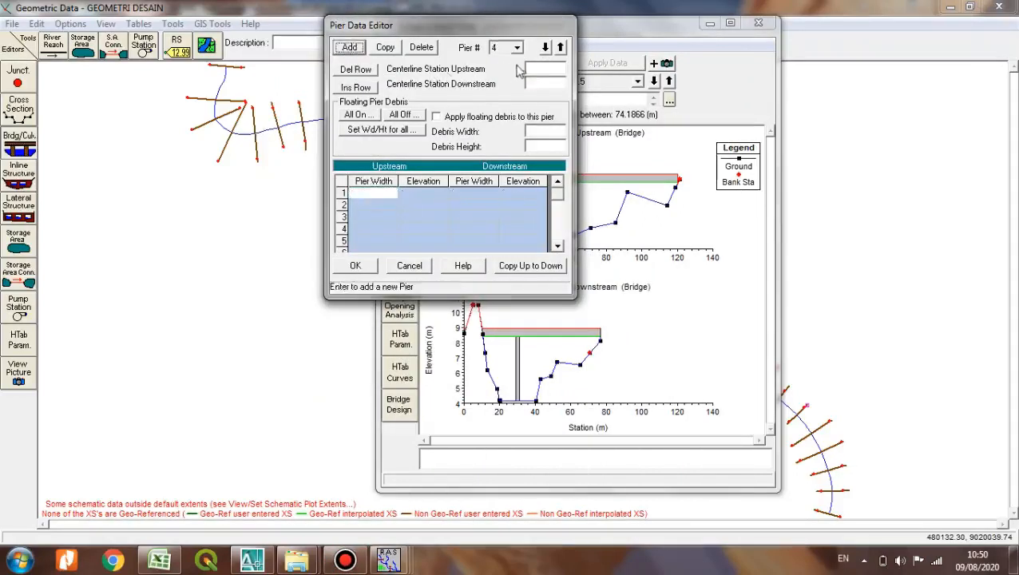
pyautogui.click(540, 70)
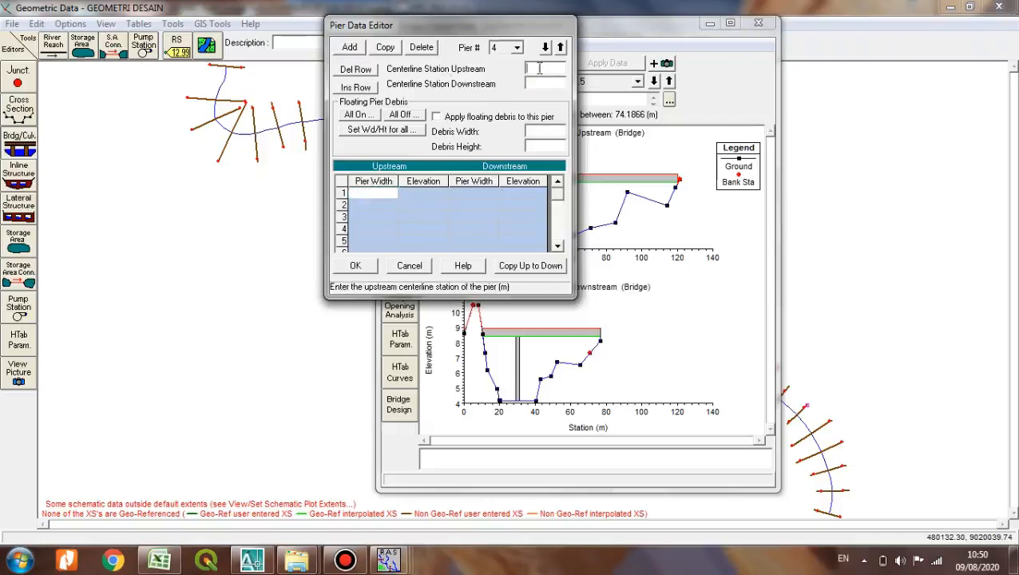
pyautogui.click(538, 83)
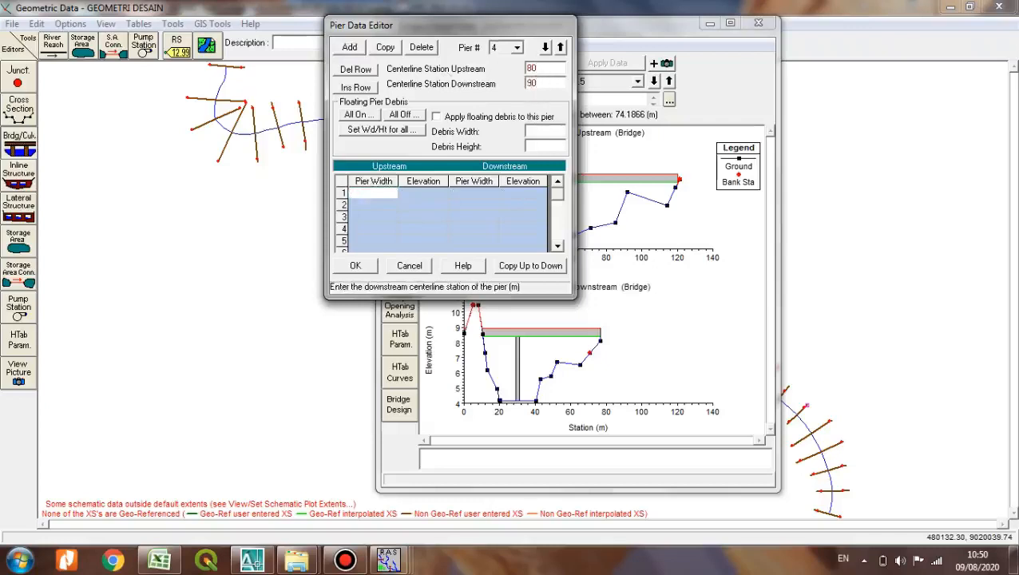
pyautogui.moveTo(372, 180); pyautogui.dragTo(533, 188)
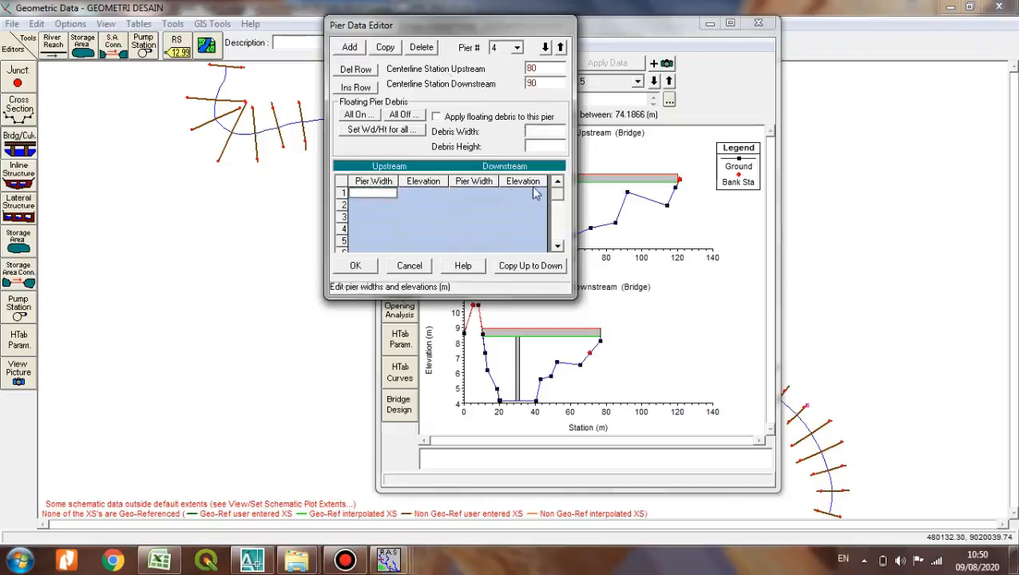
pyautogui.write('2\t3\t2\t3 2\t8.4\t2\t8.4')
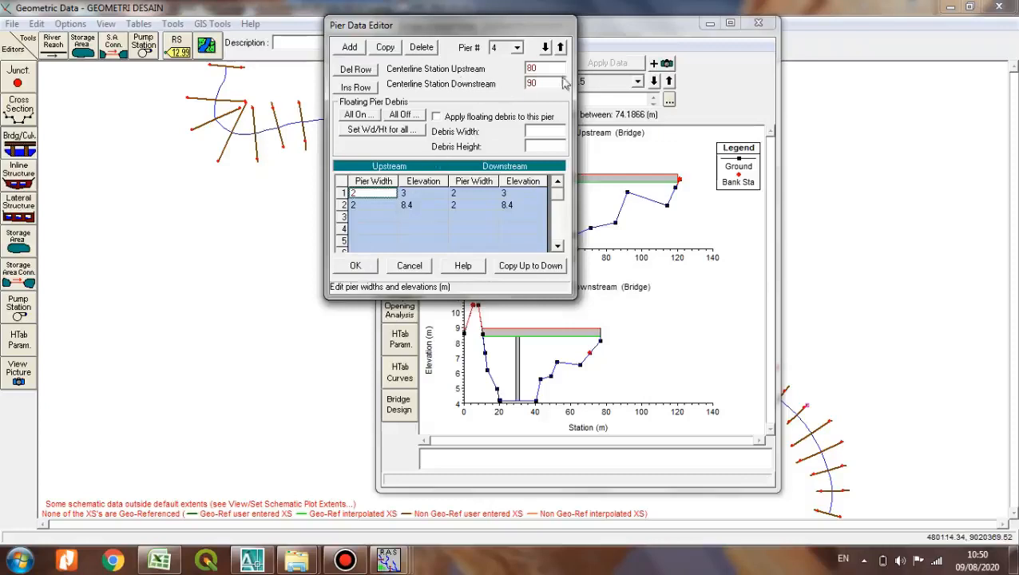
# Add pier 5 at stations 100 upstream and 110 downstream, width 2 at elevations 3 and 8.4 on both sides, and apply the pier data.
pyautogui.click(351, 48)
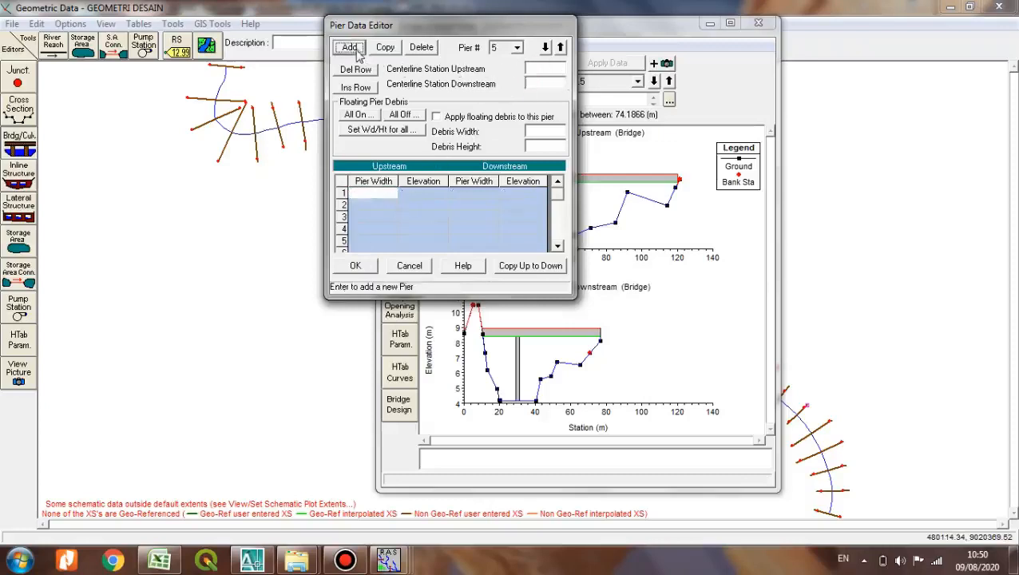
pyautogui.click(545, 69)
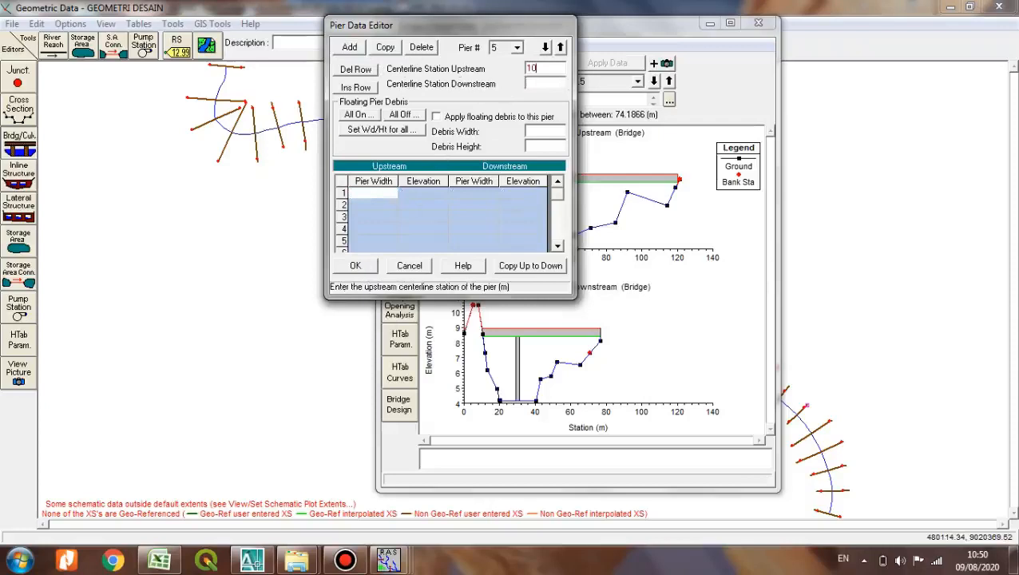
pyautogui.click(537, 84)
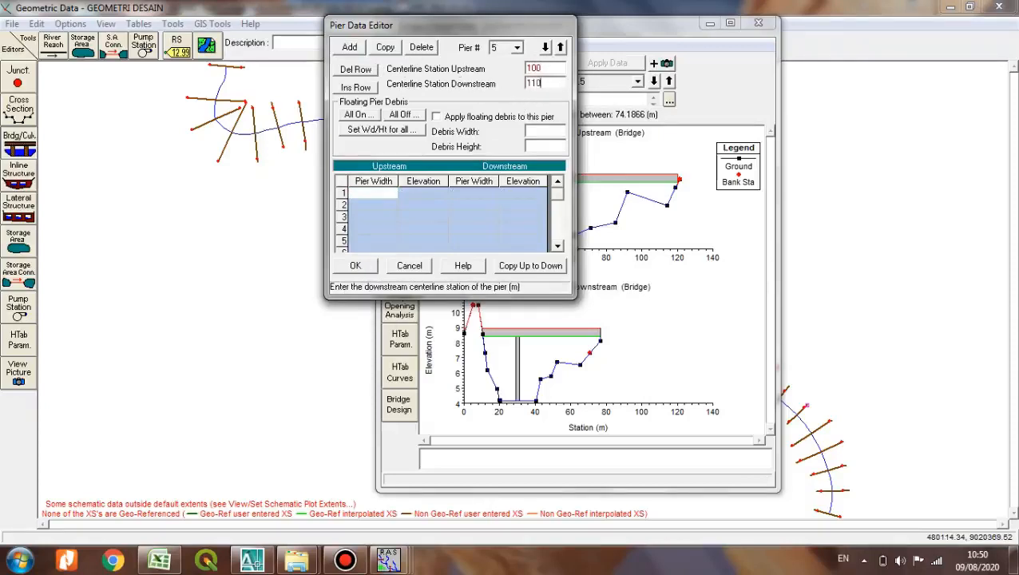
pyautogui.write('110')
pyautogui.click(364, 192)
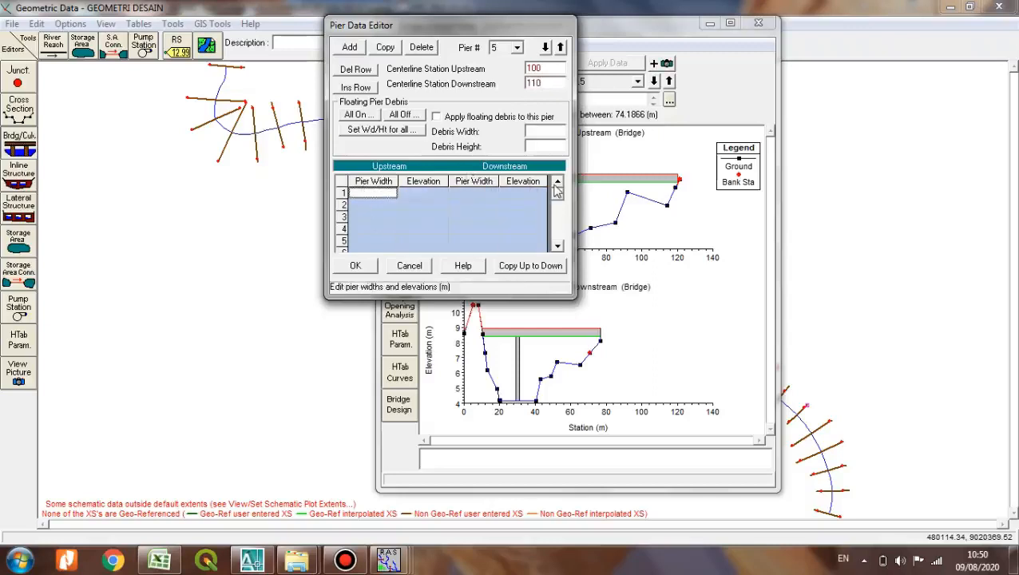
pyautogui.write('2\t3\t2\t3 2\t8.4\t2\t8.4')
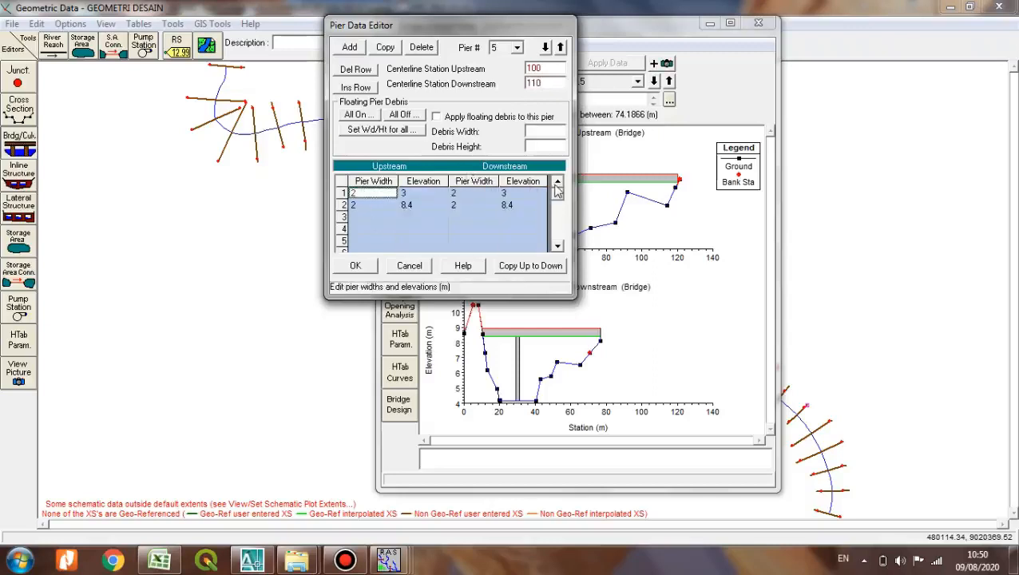
pyautogui.click(355, 267)
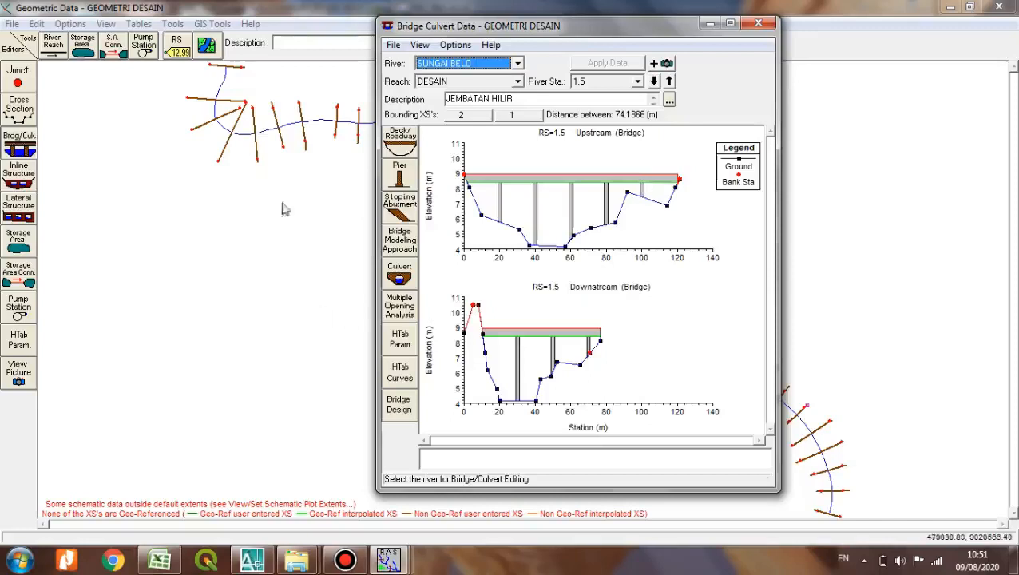
# Close the bridge data editor and switch to the river design drawing in AutoCAD.
pyautogui.click(765, 25)
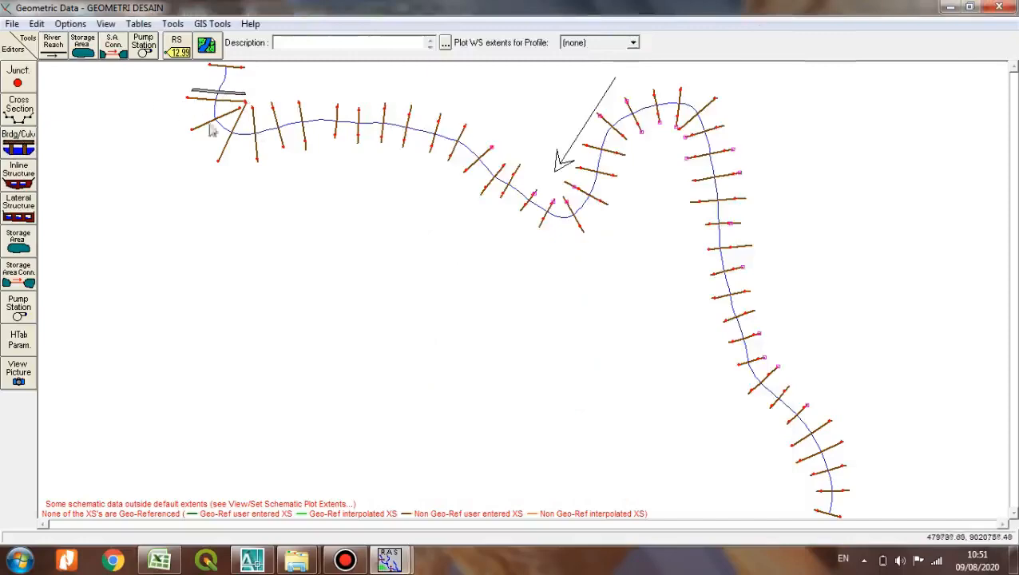
pyautogui.click(251, 561)
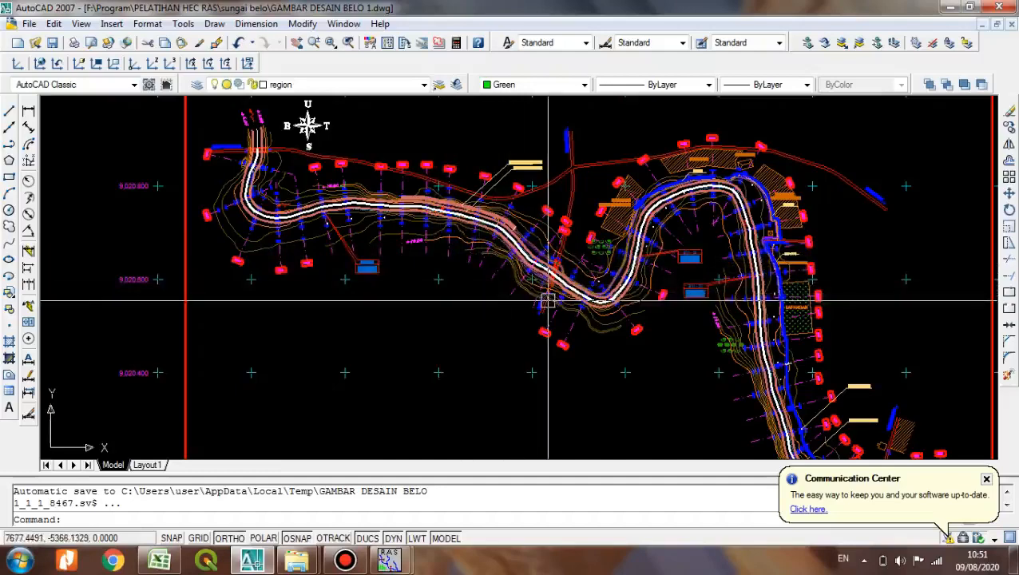
# Switch from the drawing to the HEC-RAS geometric data and add a bridge at river station 16.3 in reach DESAIN.
pyautogui.scroll(3, 552, 274)
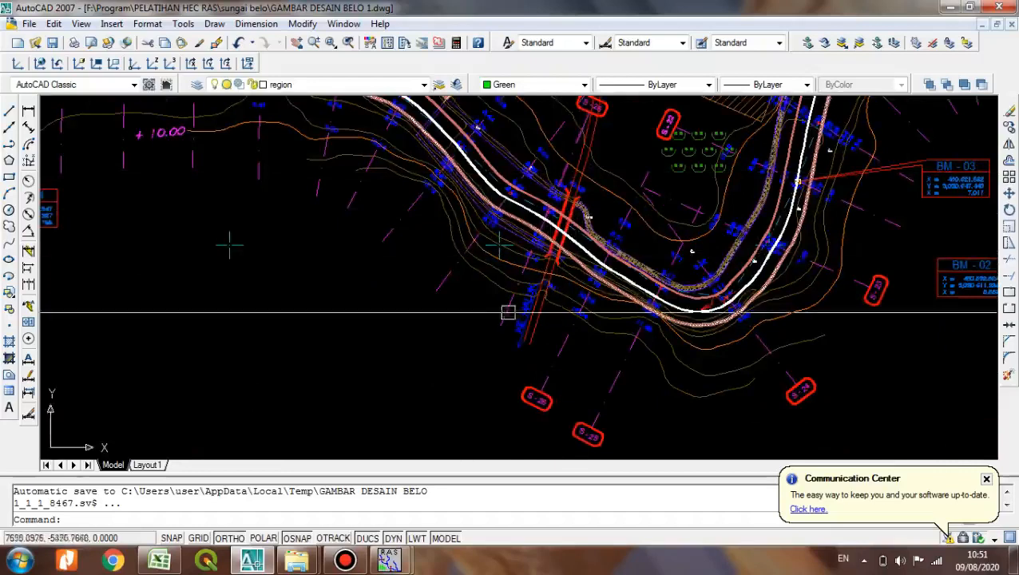
pyautogui.moveTo(170, 564)
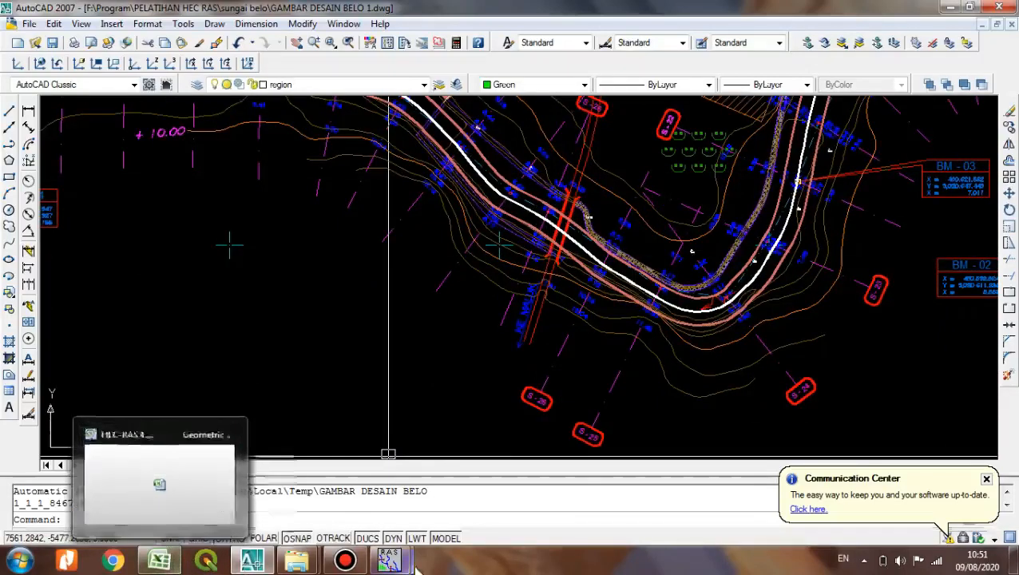
pyautogui.moveTo(398, 563)
pyautogui.click(471, 486)
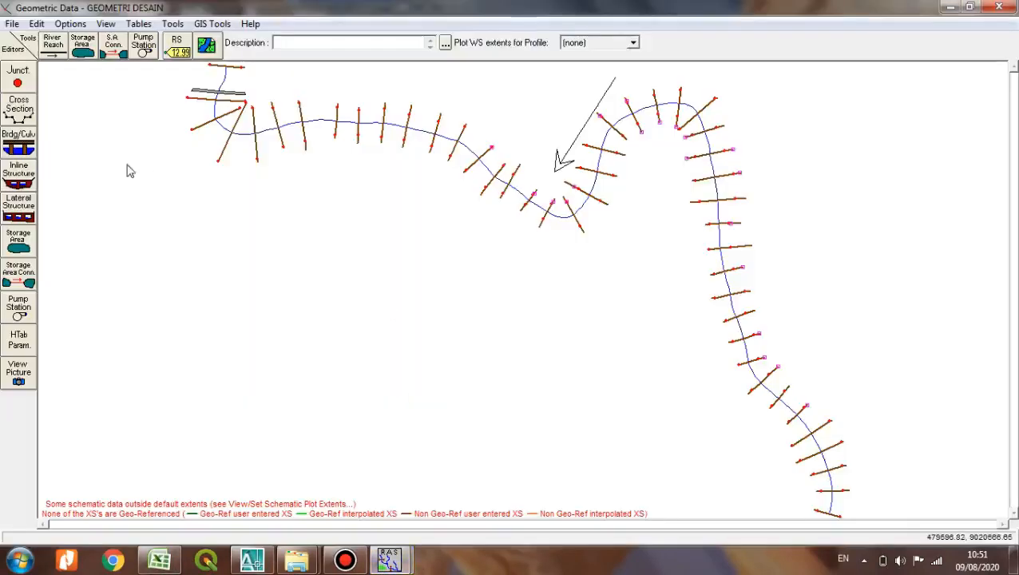
pyautogui.click(31, 150)
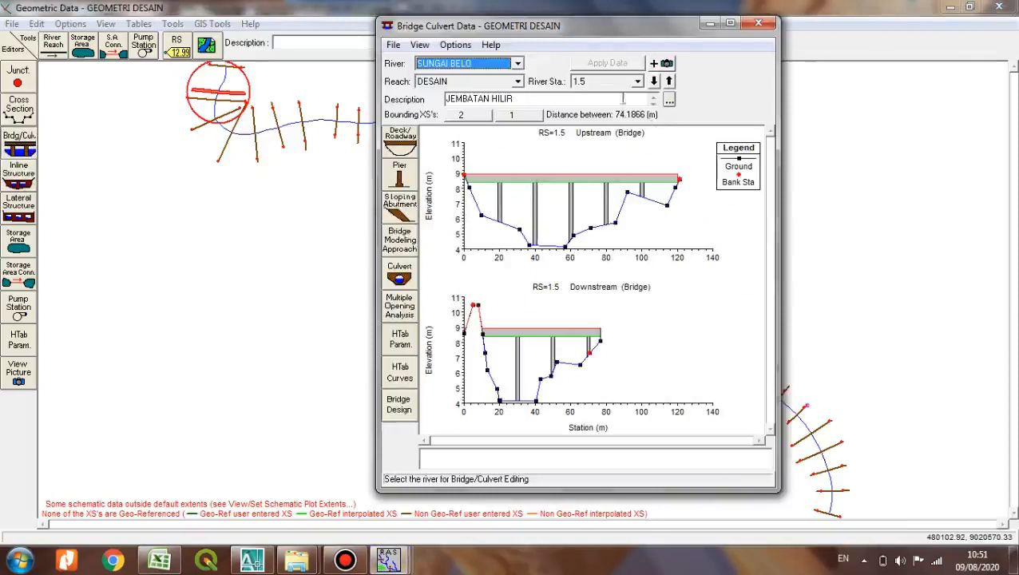
pyautogui.click(470, 47)
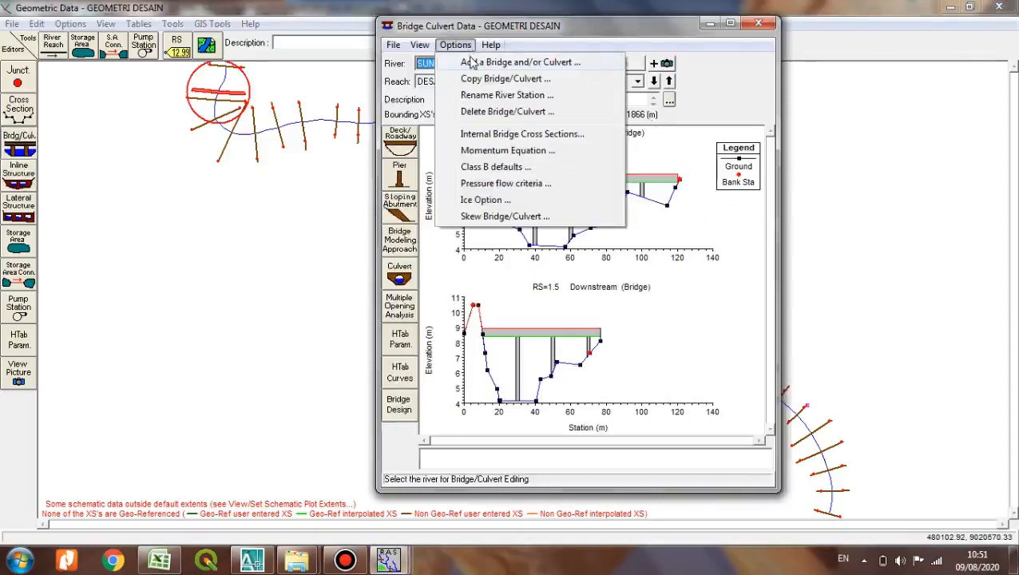
pyautogui.click(542, 64)
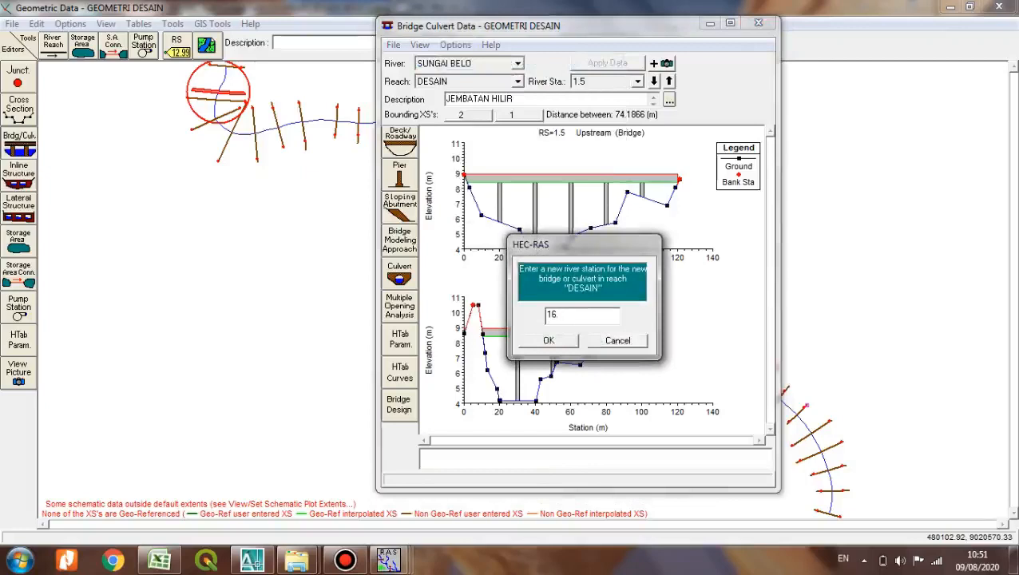
pyautogui.click(554, 342)
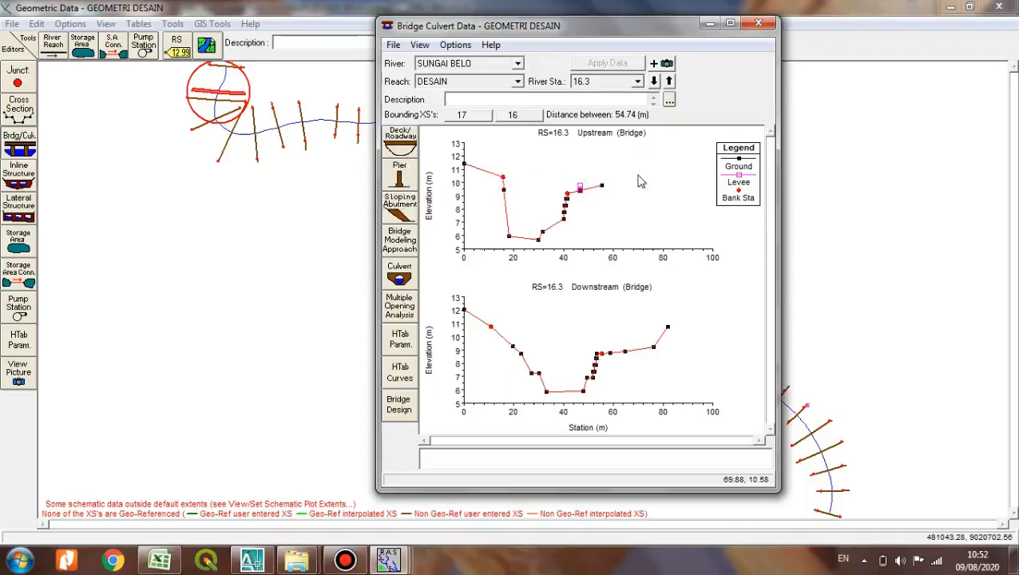
# Open the deck/roadway data editor for the bridge at station 16.3.
pyautogui.click(399, 140)
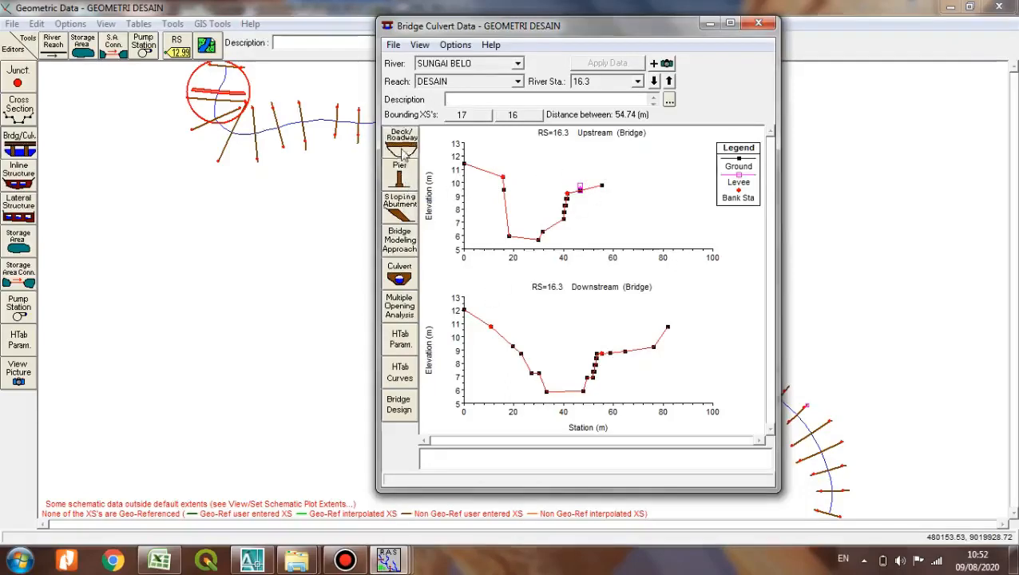
pyautogui.moveTo(790, 64); pyautogui.dragTo(576, 54)
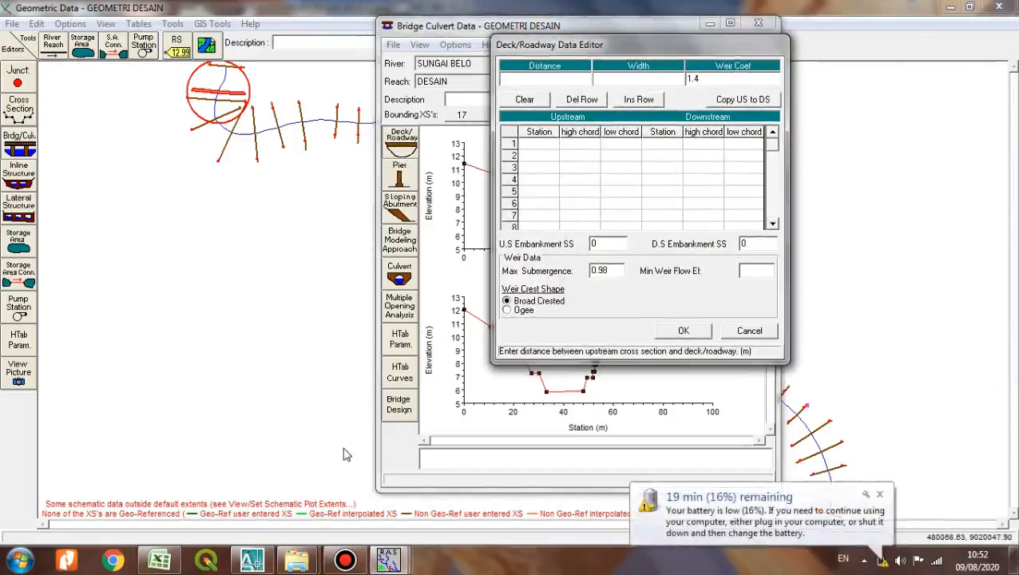
pyautogui.click(345, 559)
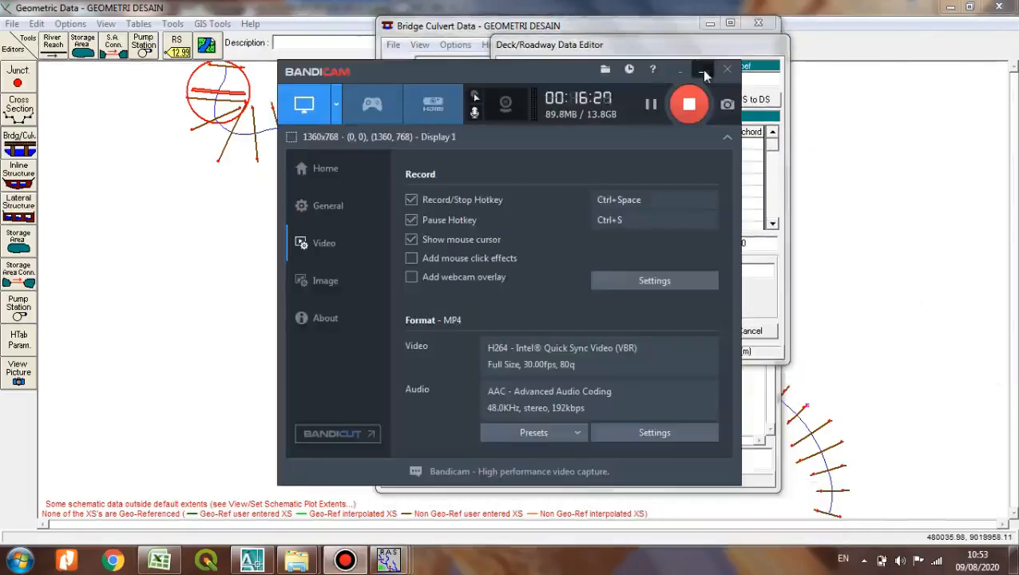
pyautogui.click(701, 70)
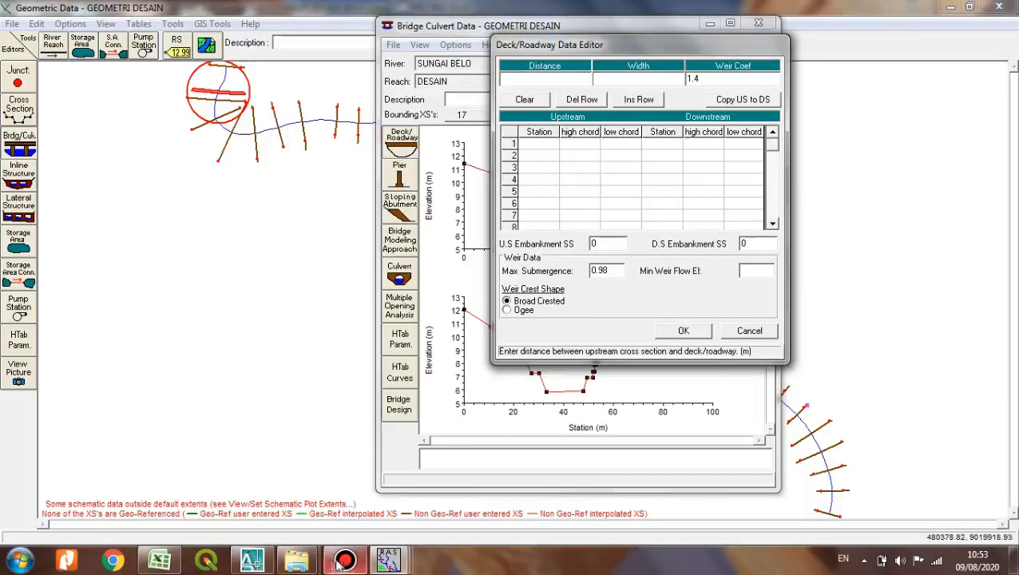
# Switch to Excel and copy the JEMBATAN 2 TENGAH upstream and downstream deck stations and chords in B30:G31.
pyautogui.click(159, 560)
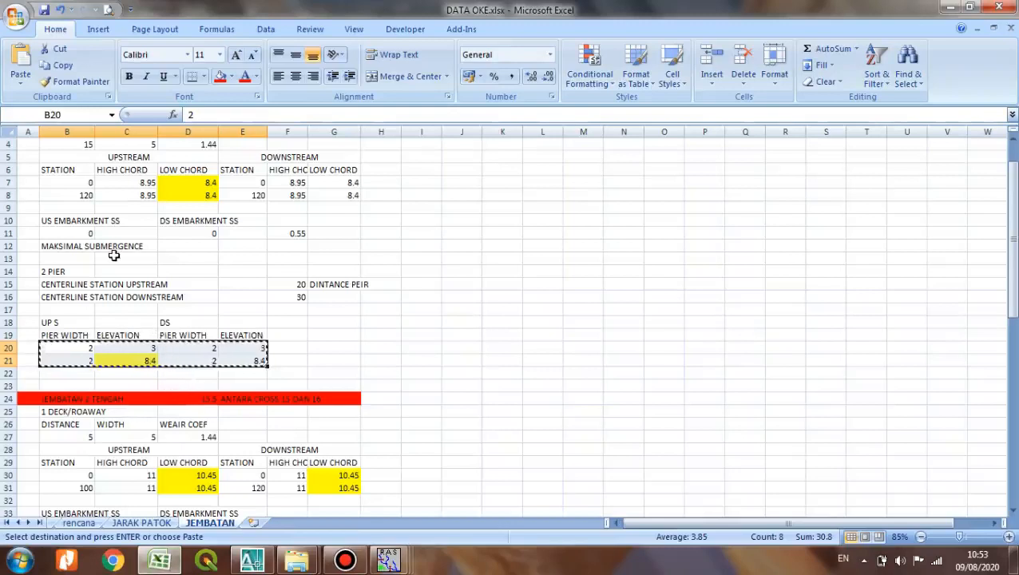
pyautogui.scroll(-5, 230, 348)
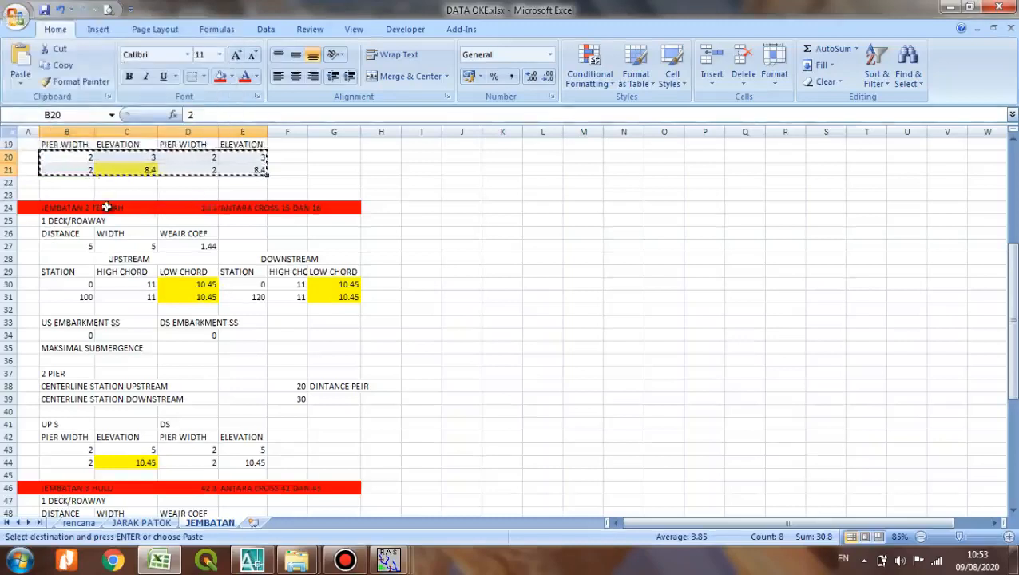
pyautogui.click(71, 248)
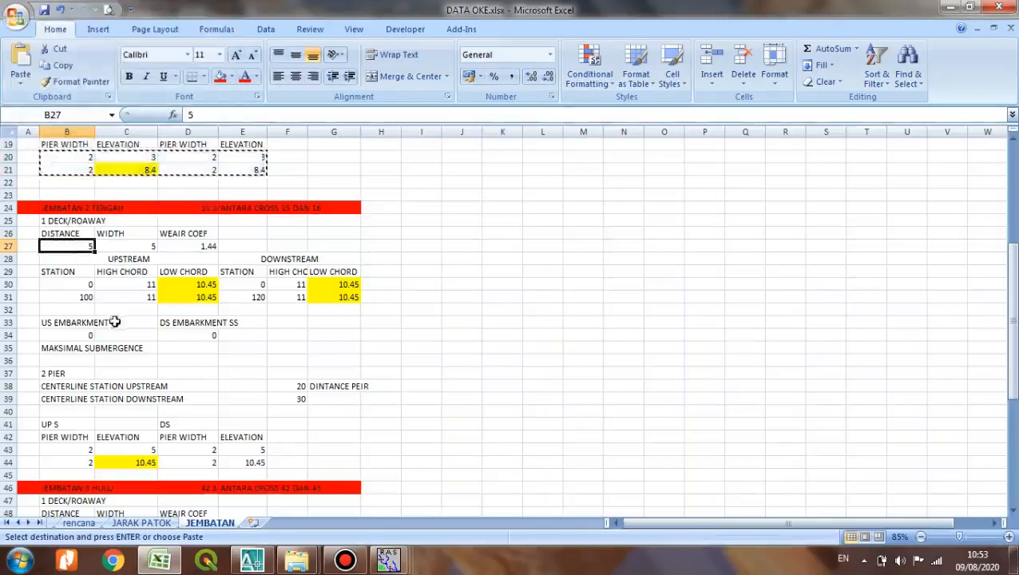
pyautogui.moveTo(70, 287); pyautogui.dragTo(341, 303)
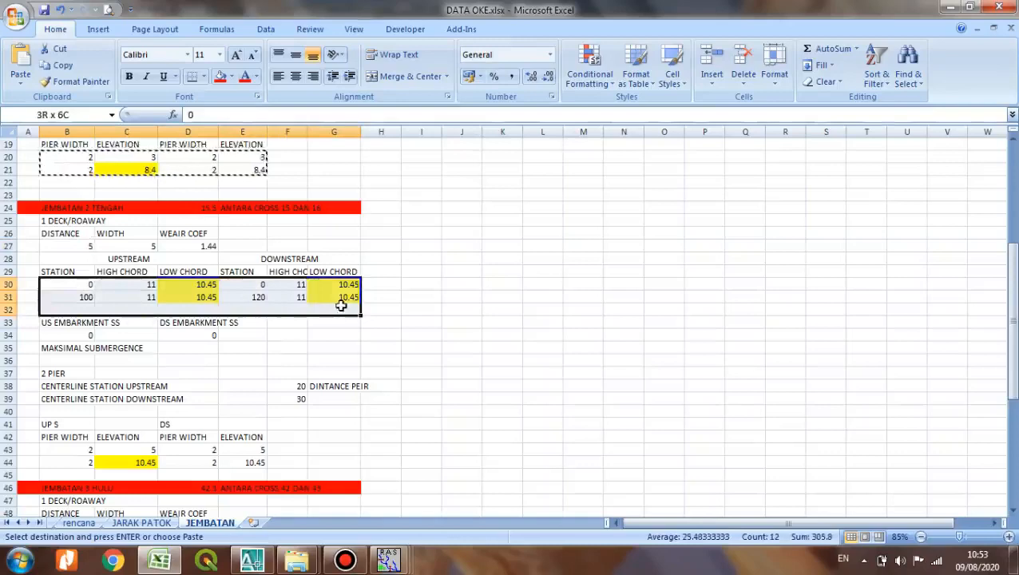
pyautogui.click(333, 309)
pyautogui.moveTo(389, 559)
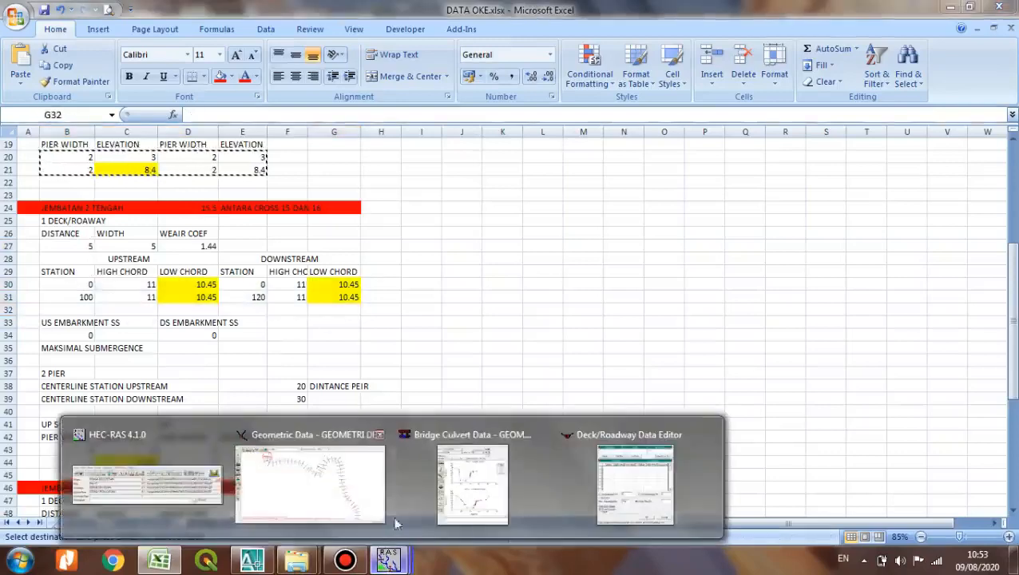
pyautogui.click(469, 497)
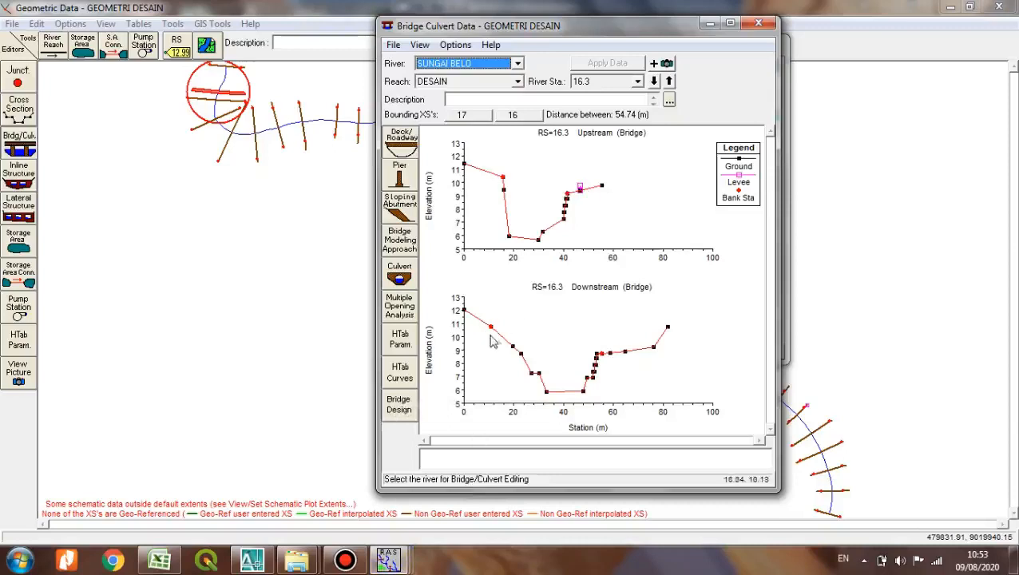
pyautogui.click(389, 559)
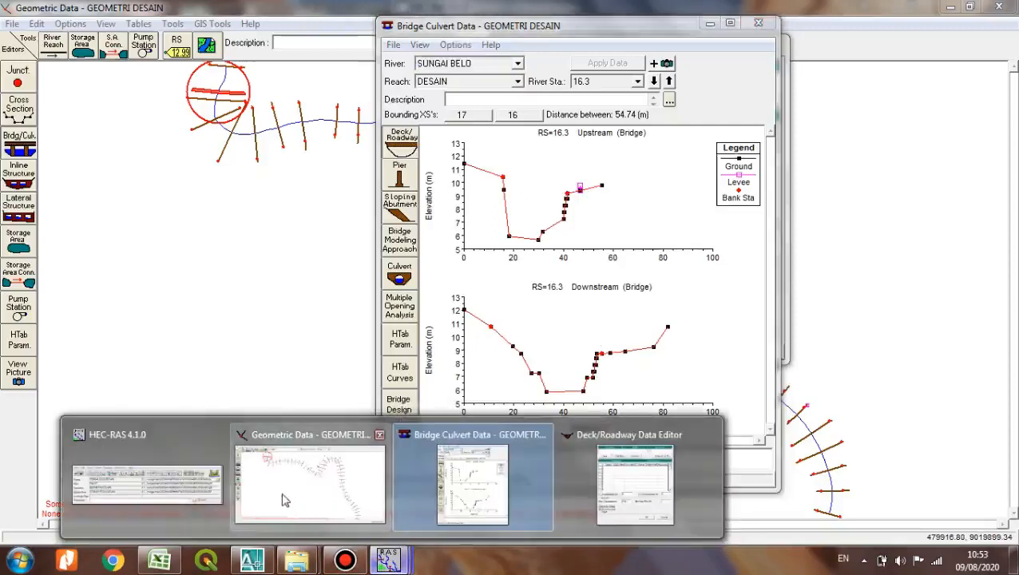
pyautogui.click(159, 559)
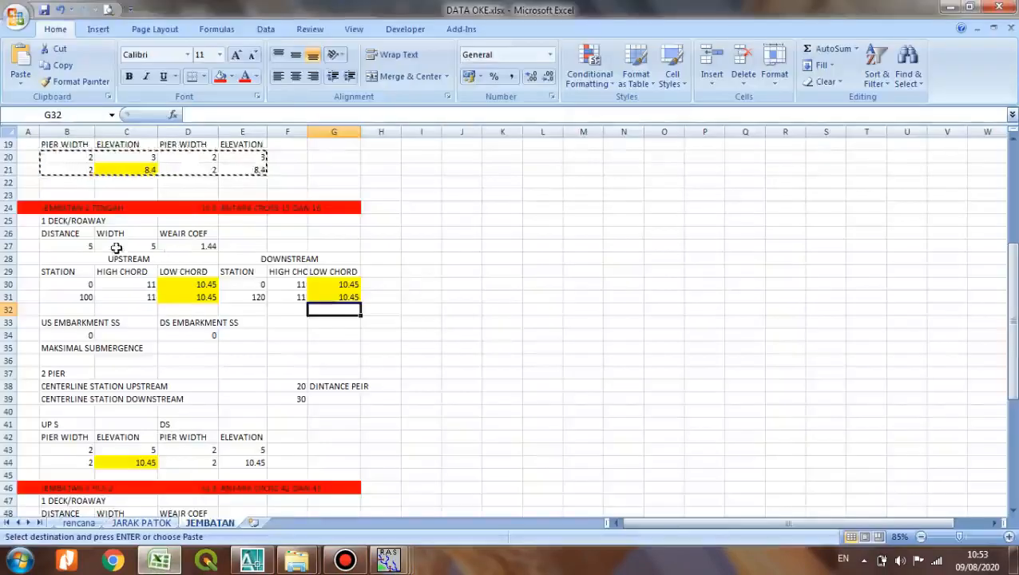
pyautogui.click(141, 246)
pyautogui.moveTo(51, 285); pyautogui.dragTo(329, 297)
pyautogui.hotkey('ctrl', 'c')
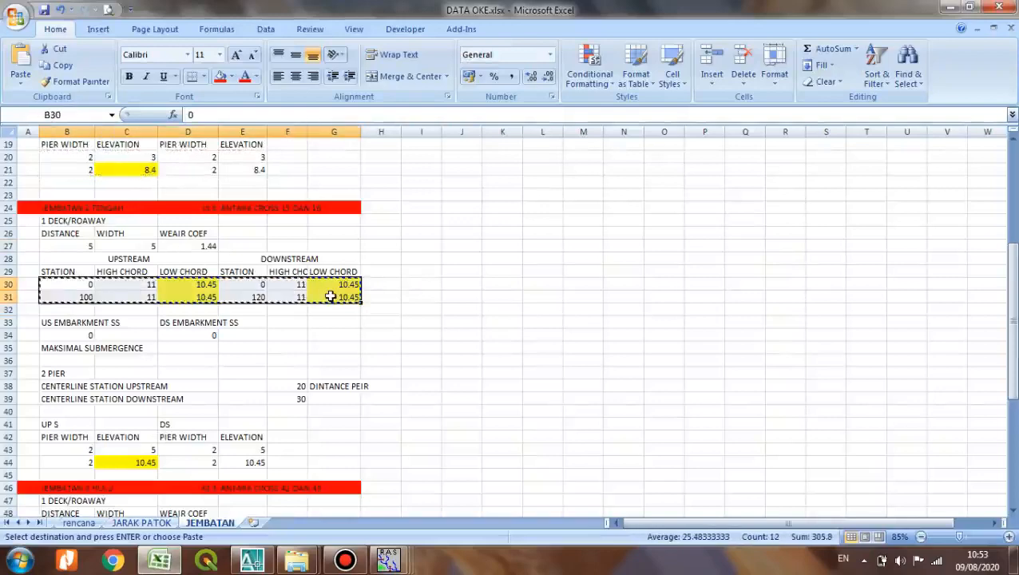
# Return to the HEC-RAS deck/roadway editor and set distance 5, width 5 and weir coefficient 1.44.
pyautogui.moveTo(389, 559)
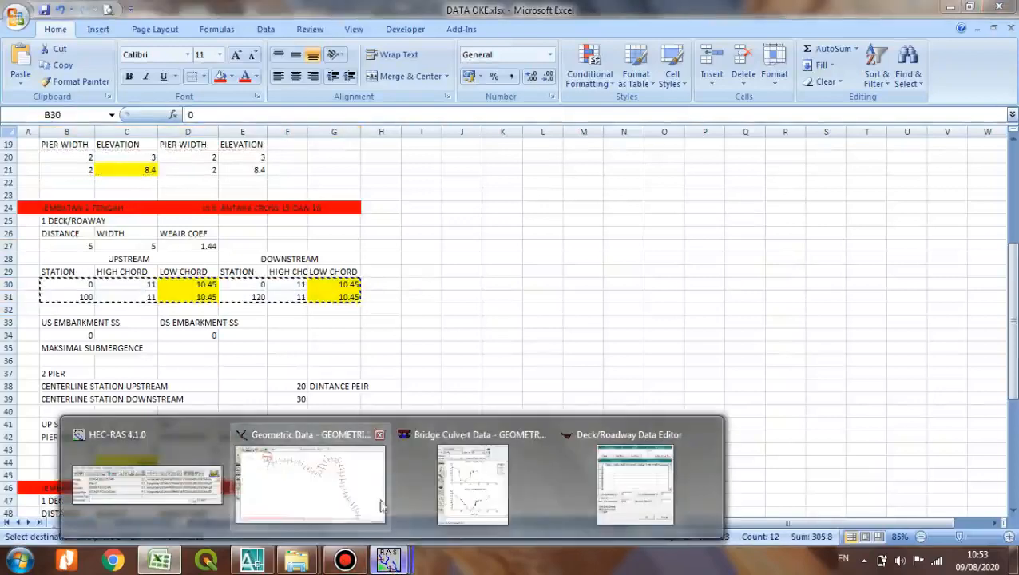
pyautogui.click(478, 504)
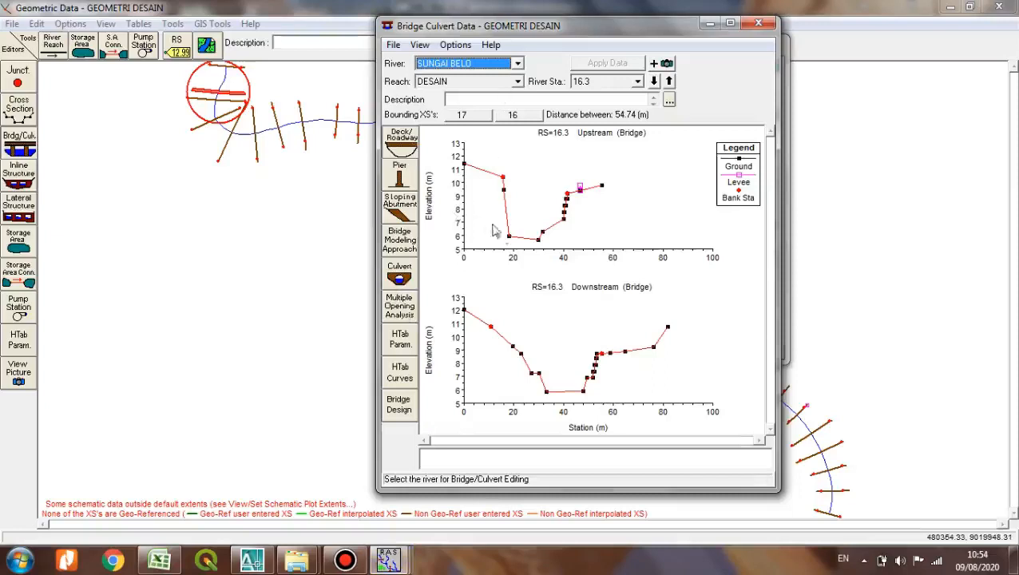
pyautogui.click(401, 142)
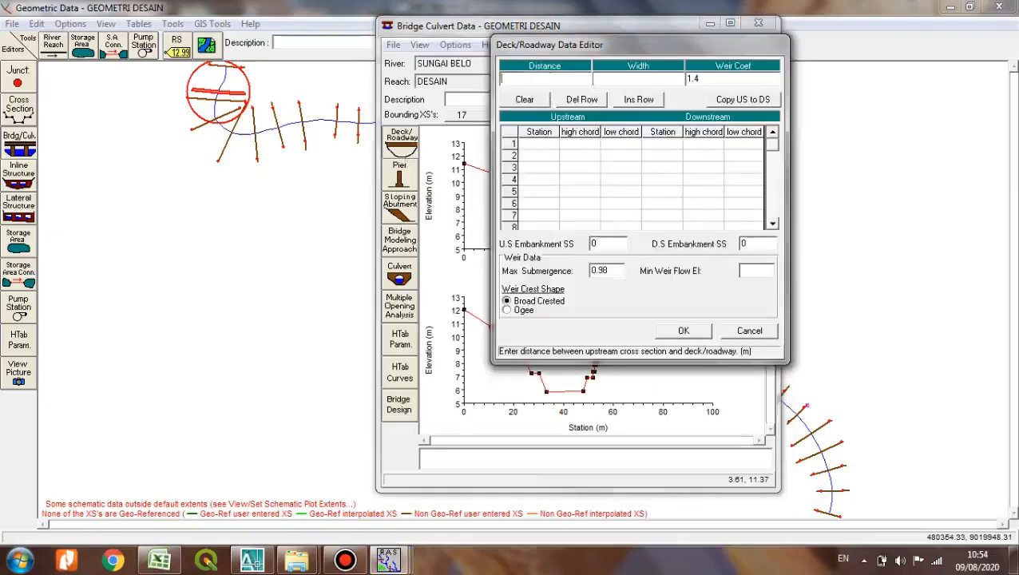
pyautogui.click(605, 78)
pyautogui.write('5')
pyautogui.click(701, 79)
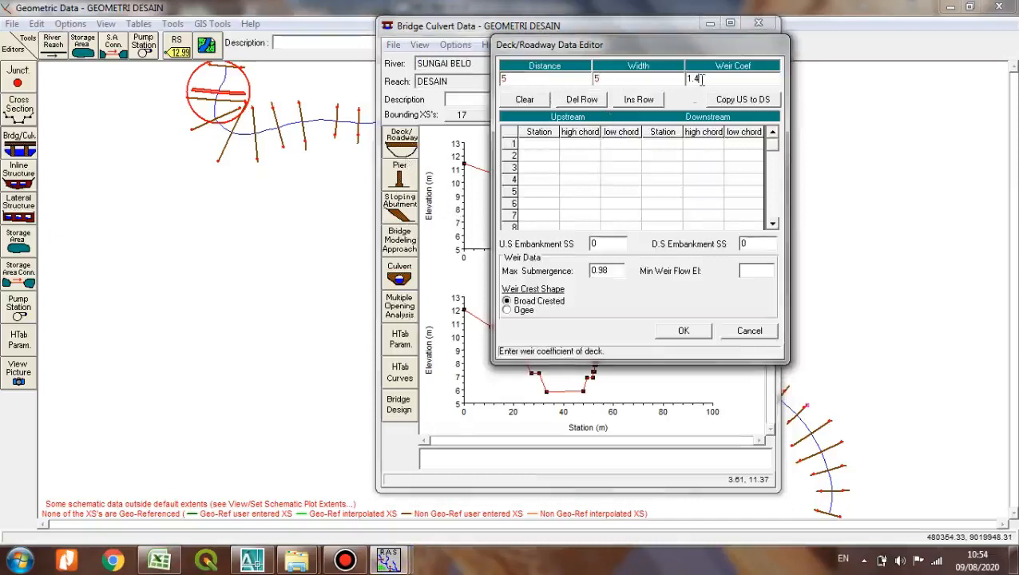
pyautogui.write('1.44')
# Paste the copied deck stations with high chord 11 and low chord 10.45 into the deck table and apply them.
pyautogui.click(604, 157)
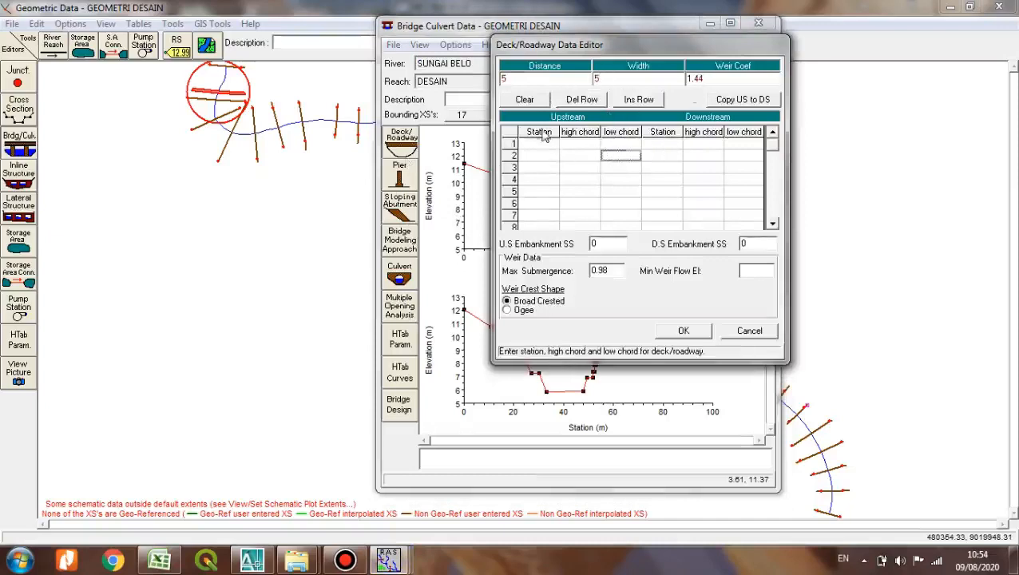
pyautogui.moveTo(543, 131); pyautogui.dragTo(746, 138)
pyautogui.hotkey('ctrl', 'v')
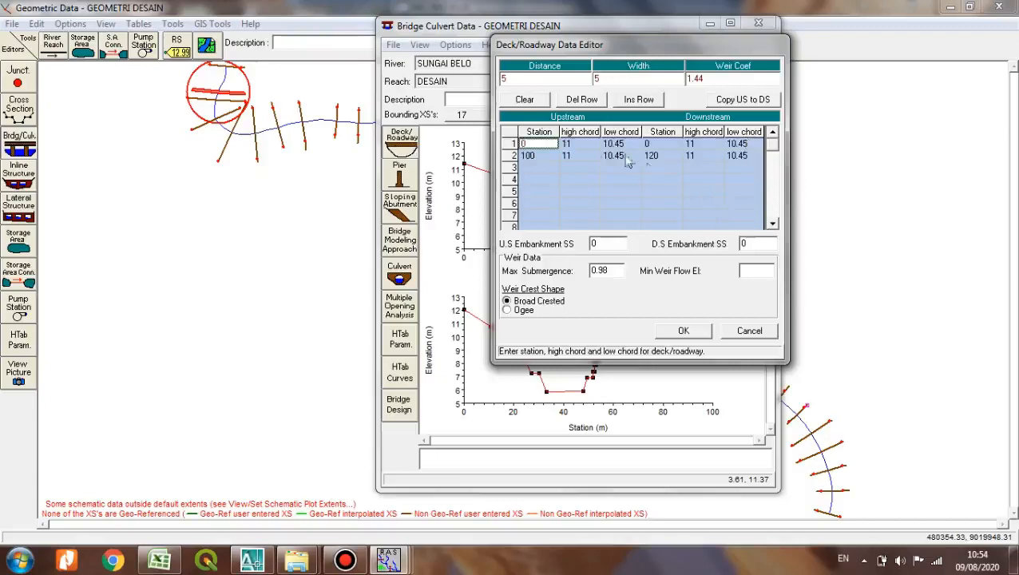
pyautogui.click(682, 331)
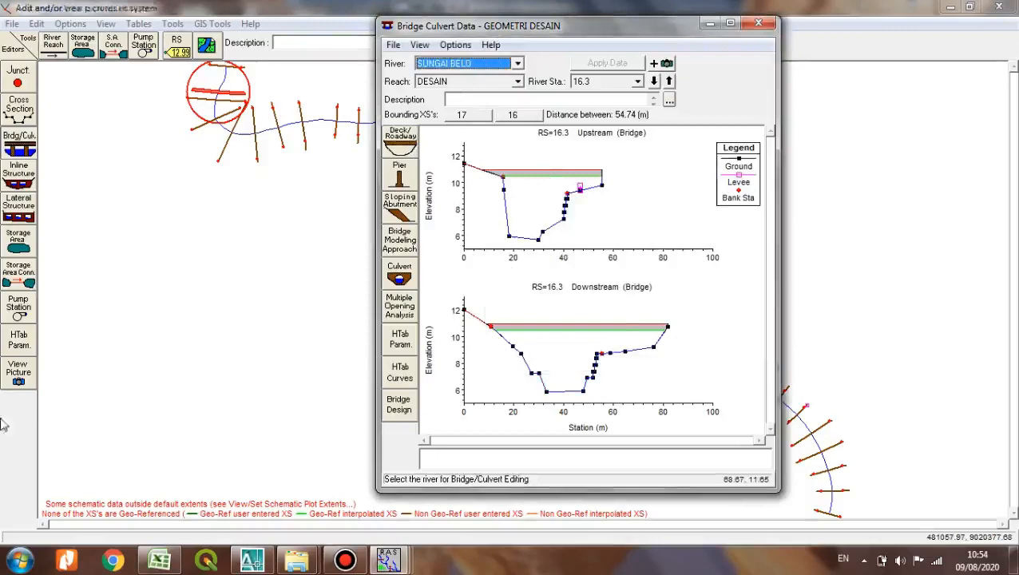
# Open the pier data for station 16.3 and set pier 1 centerline stations to 20 upstream and 30 downstream.
pyautogui.click(404, 182)
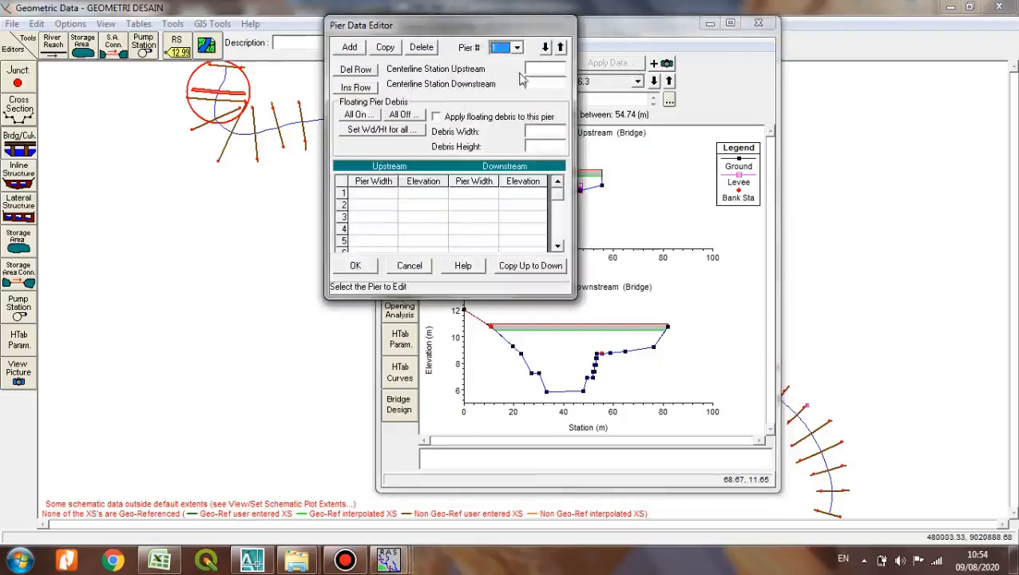
pyautogui.click(546, 70)
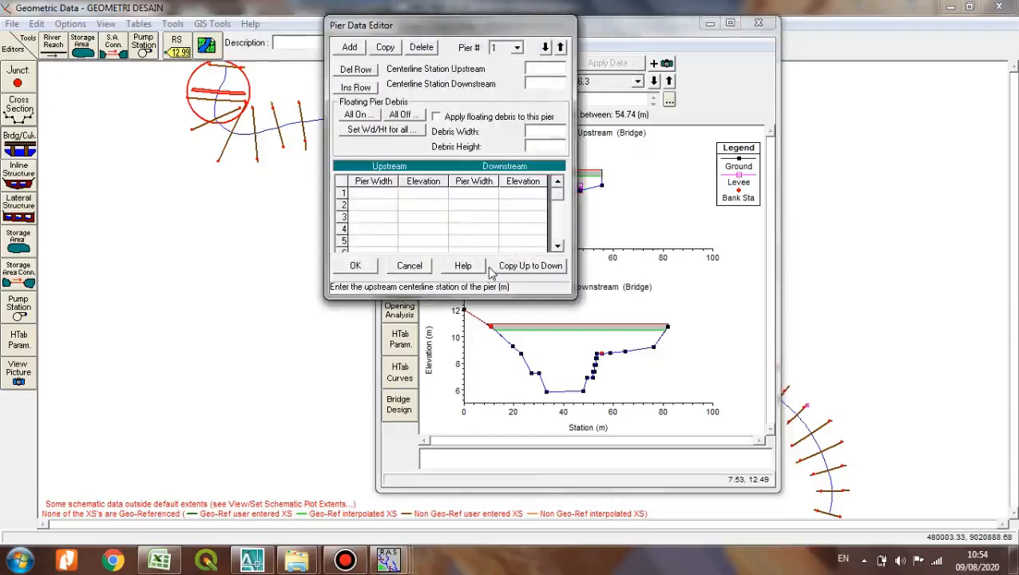
pyautogui.click(545, 83)
pyautogui.write('30')
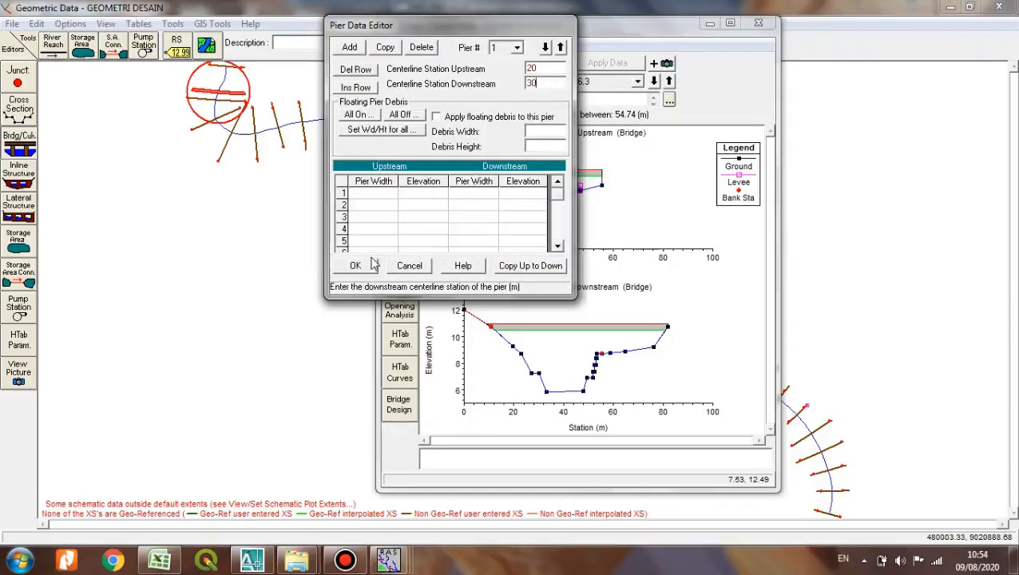
# Copy the JEMBATAN 2 TENGAH pier widths and elevations in B43:E44 from Excel and return to the pier editor.
pyautogui.click(159, 560)
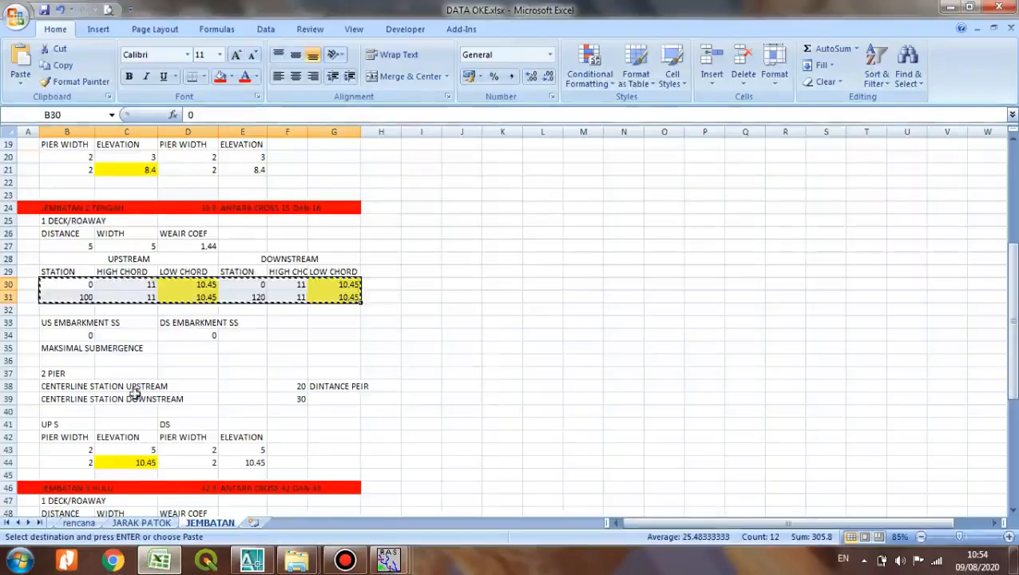
pyautogui.click(302, 383)
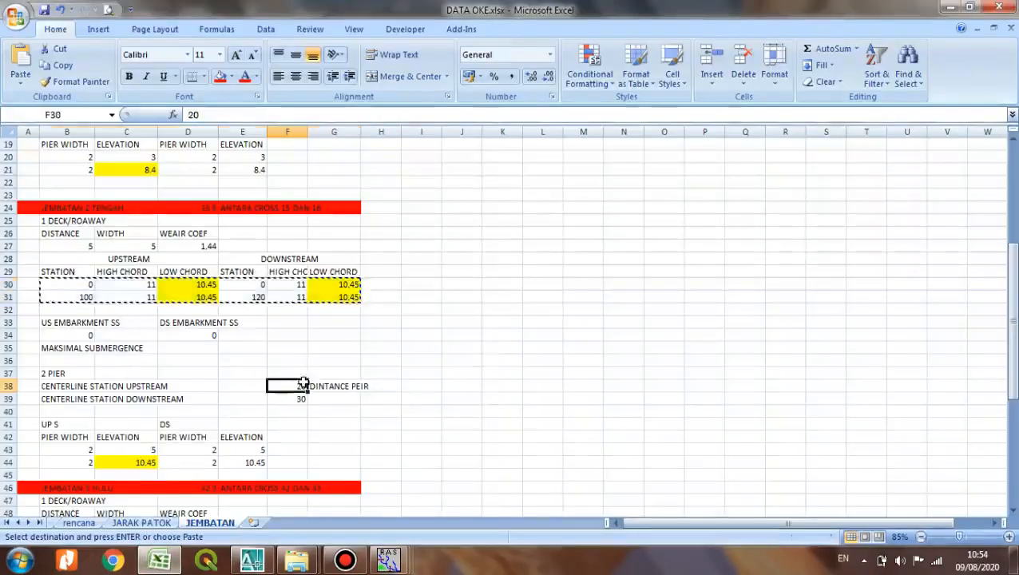
pyautogui.scroll(-1, 325, 369)
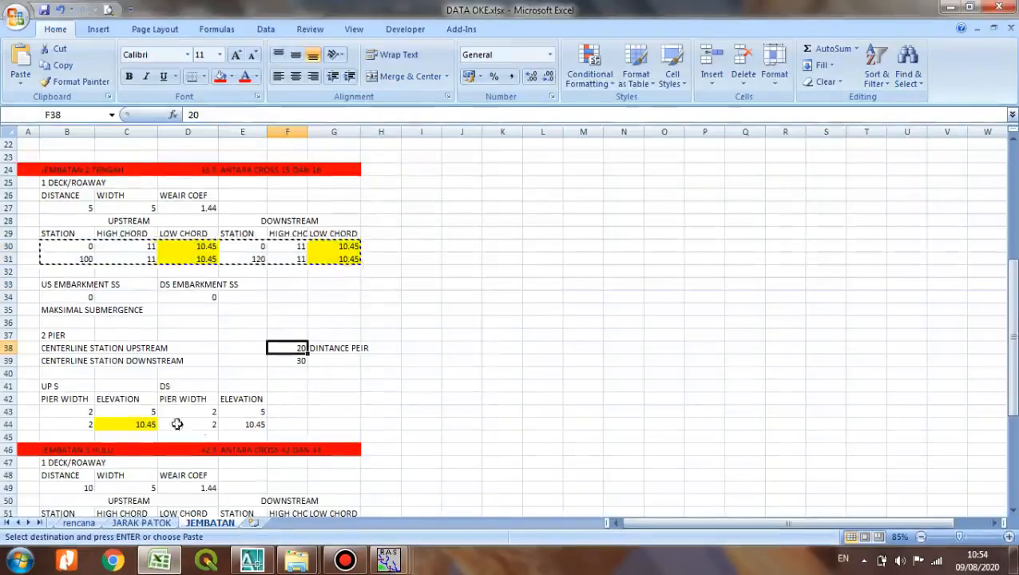
pyautogui.moveTo(70, 413); pyautogui.dragTo(258, 421)
pyautogui.hotkey('ctrl', 'c')
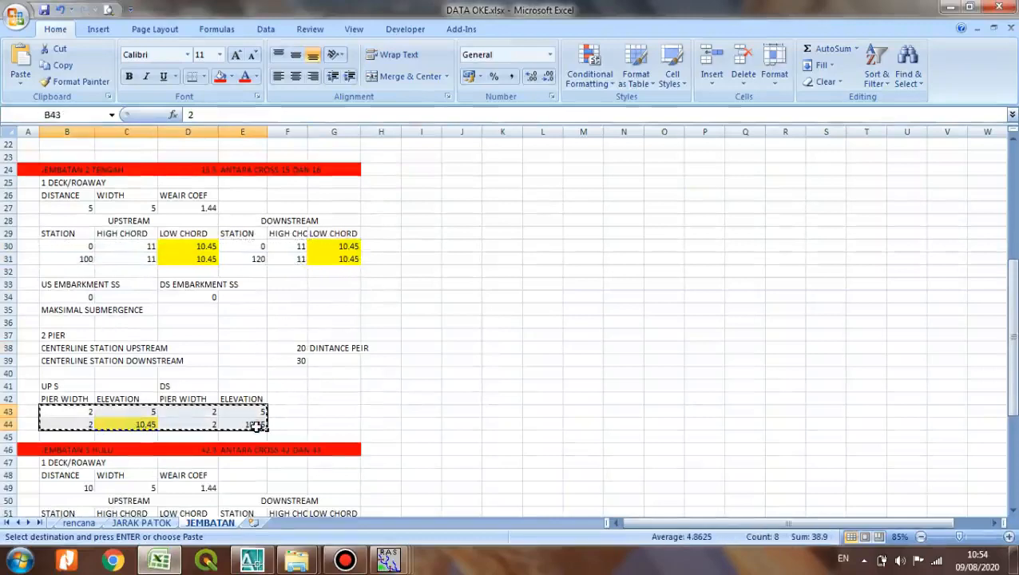
pyautogui.click(162, 562)
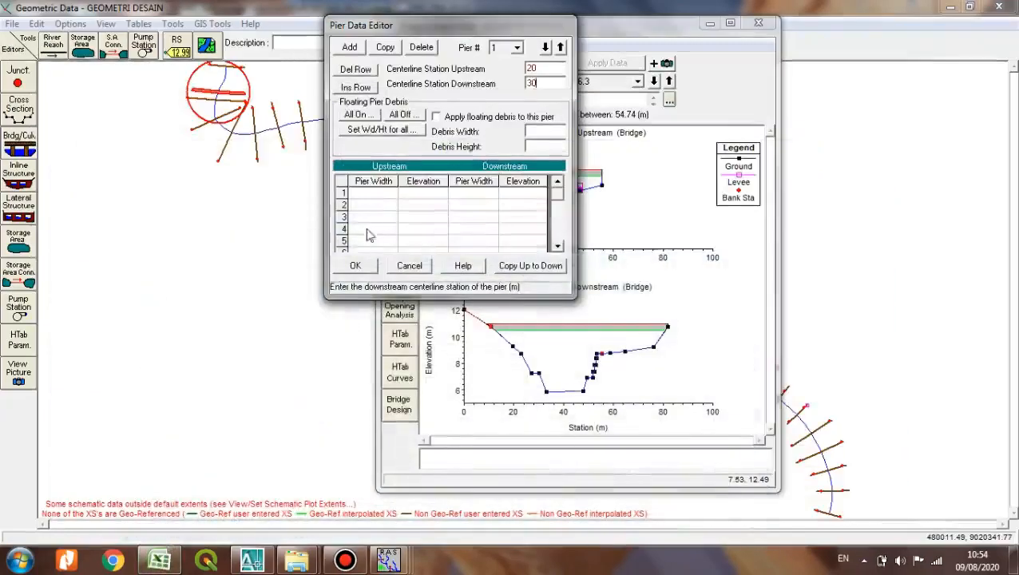
# Paste the copied pier widths and elevations into the upstream and downstream table of pier 1.
pyautogui.moveTo(380, 195); pyautogui.dragTo(538, 191)
pyautogui.hotkey('ctrl', 'v')
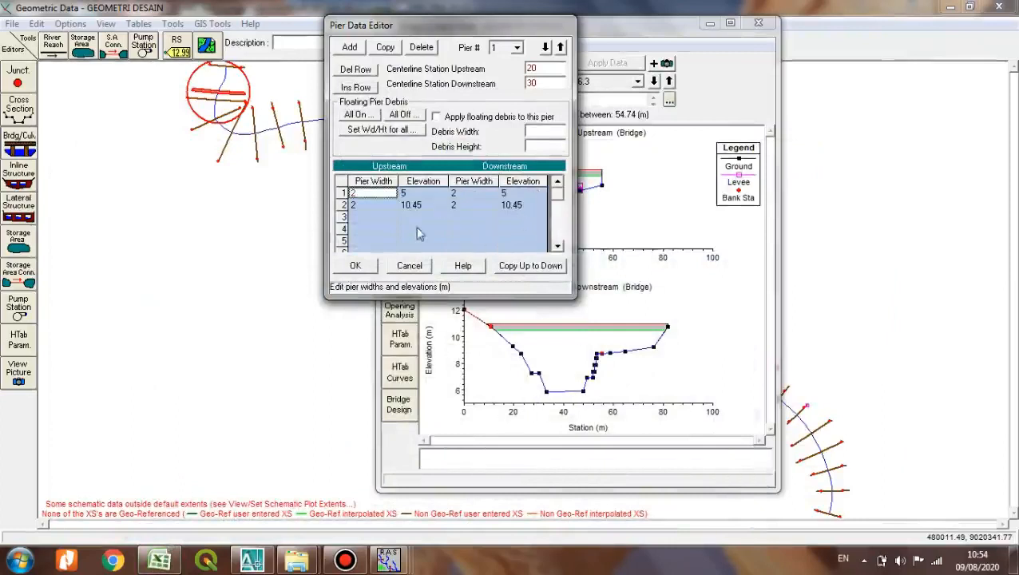
# Add pier 2 with centerline stations 40 upstream and 50 downstream, and paste the copied pier widths and elevations.
pyautogui.click(350, 47)
pyautogui.click(536, 70)
pyautogui.write('3')
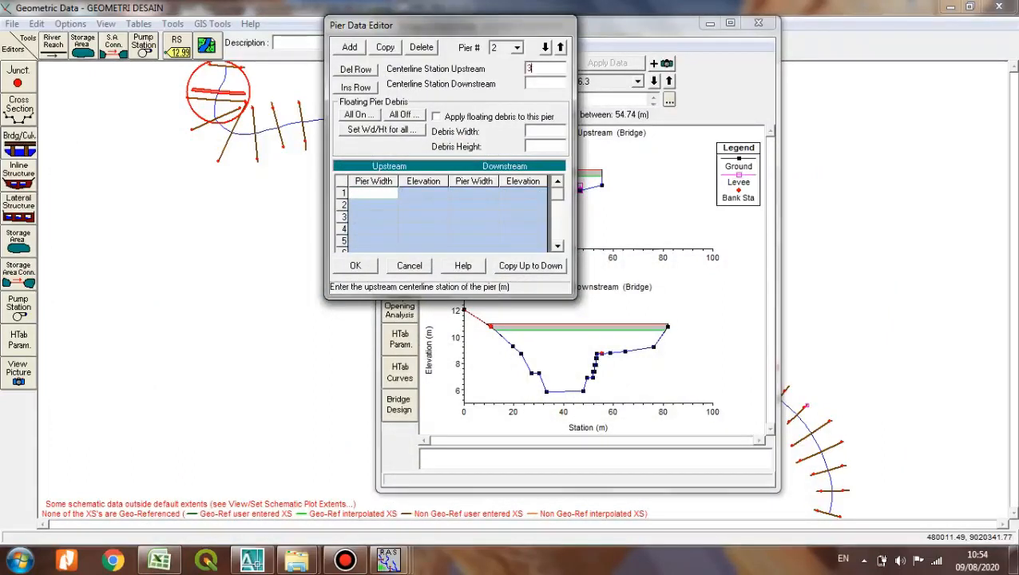
pyautogui.click(539, 83)
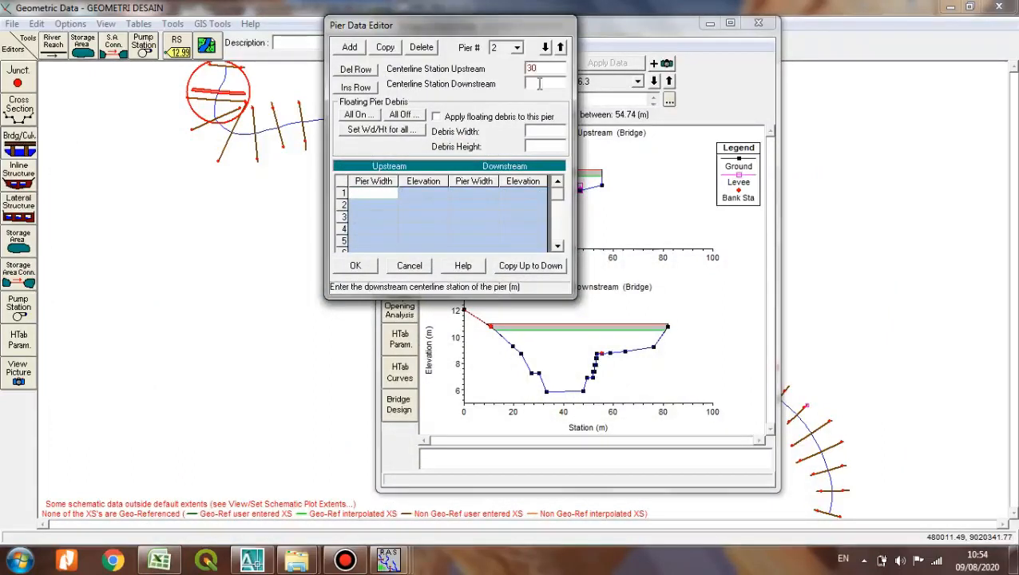
pyautogui.doubleClick(559, 69)
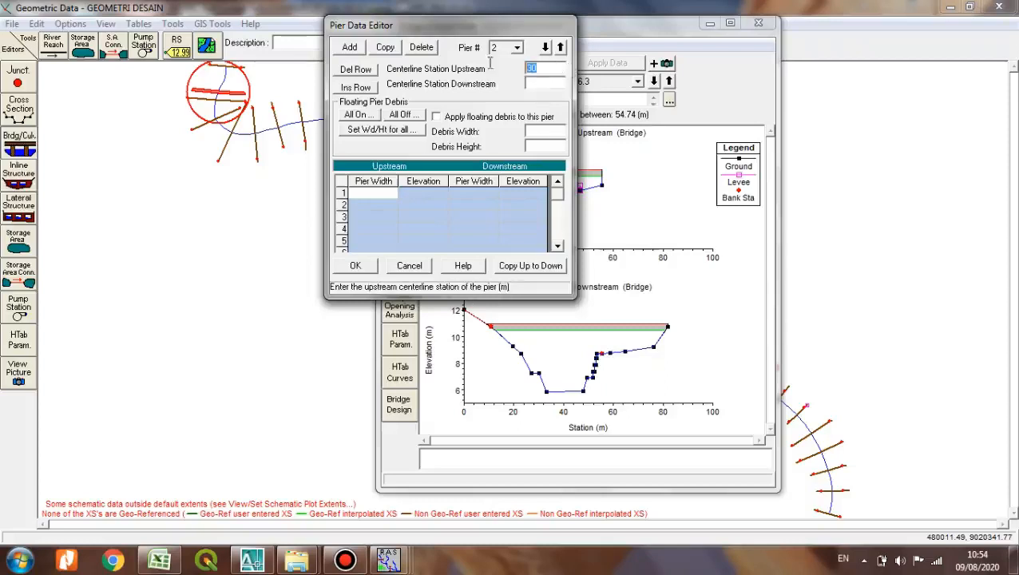
pyautogui.click(540, 85)
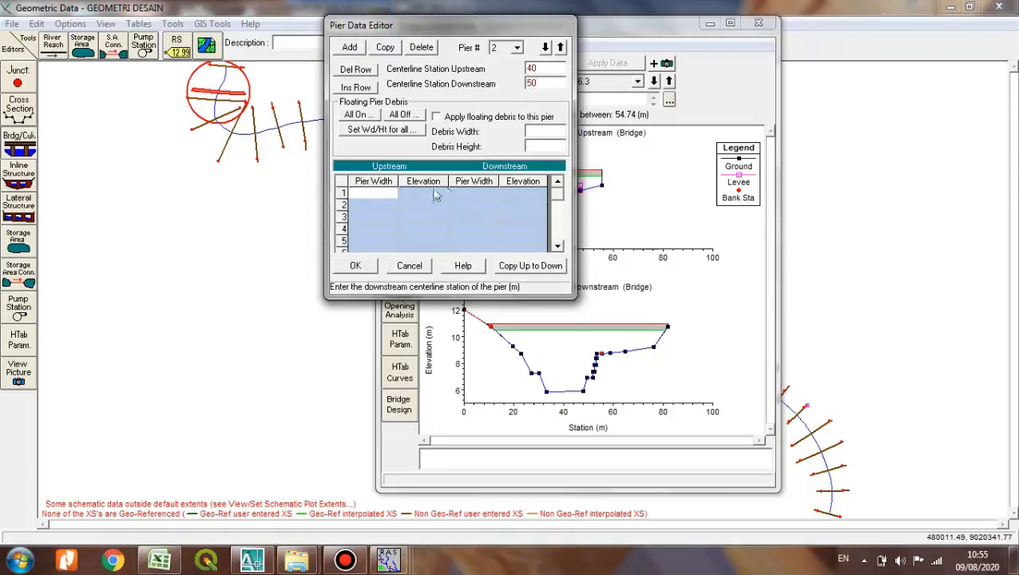
pyautogui.click(371, 192)
pyautogui.hotkey('ctrl', 'v')
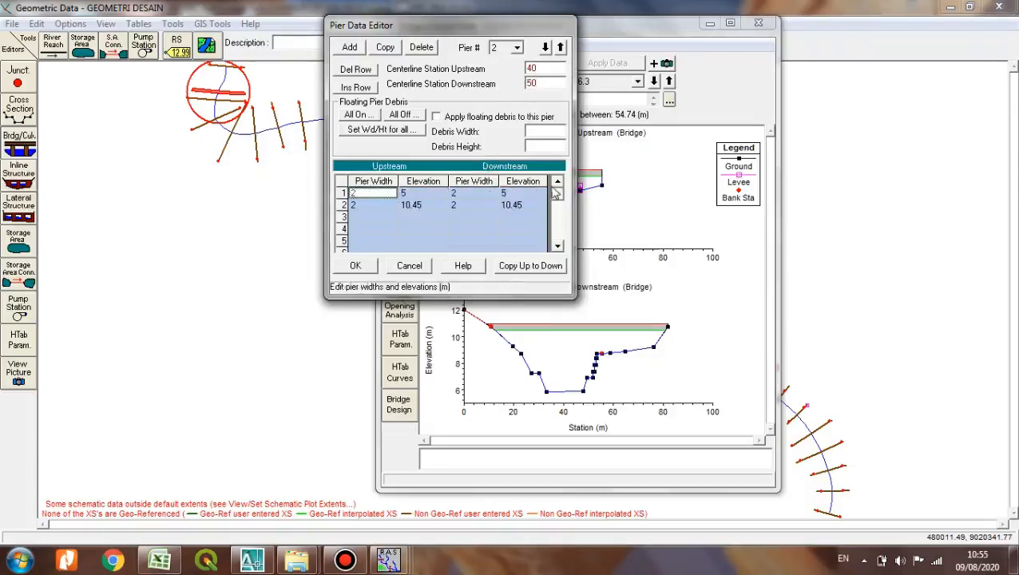
# Add pier 3 with centerline stations 60 upstream and 70 downstream, paste the same pier table, and accept the pier data.
pyautogui.click(349, 48)
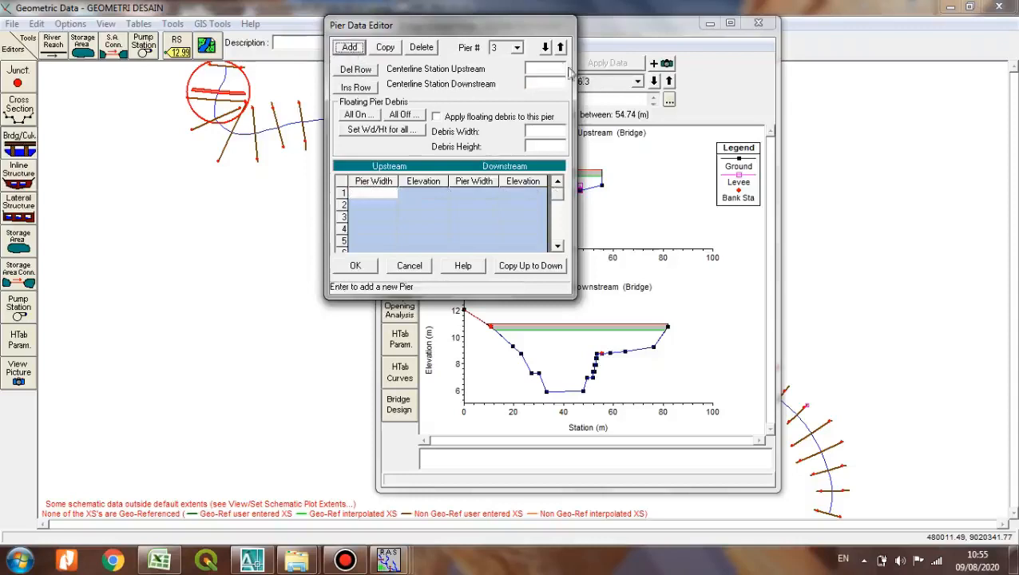
pyautogui.click(555, 68)
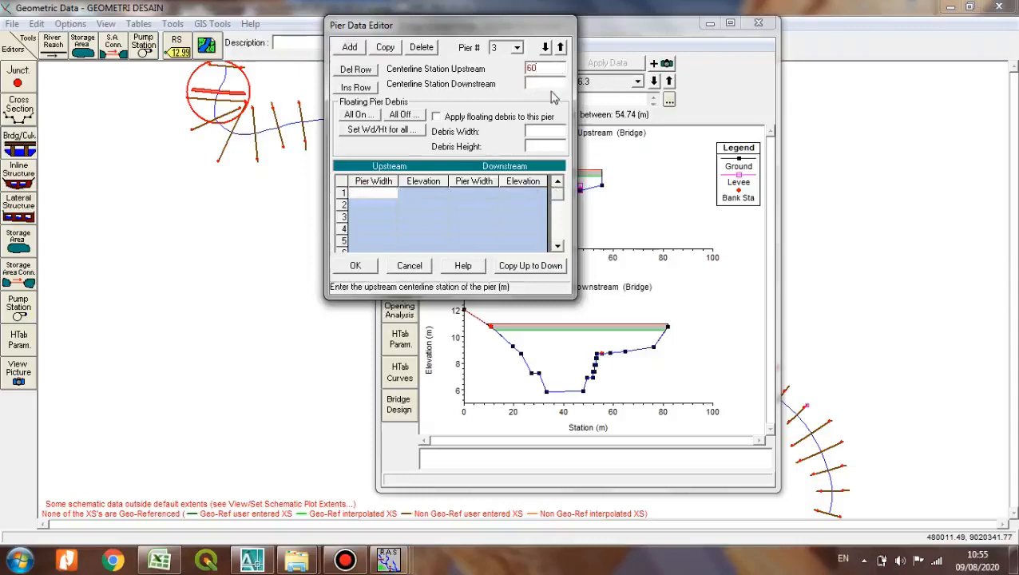
pyautogui.click(551, 84)
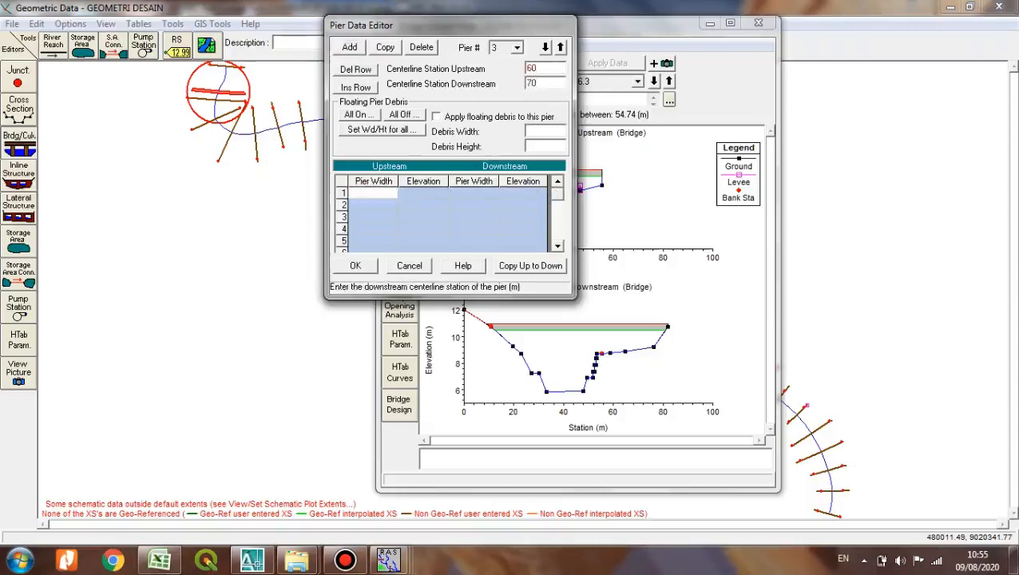
pyautogui.press('Tab')
pyautogui.hotkey('ctrl', 'v')
pyautogui.click(375, 268)
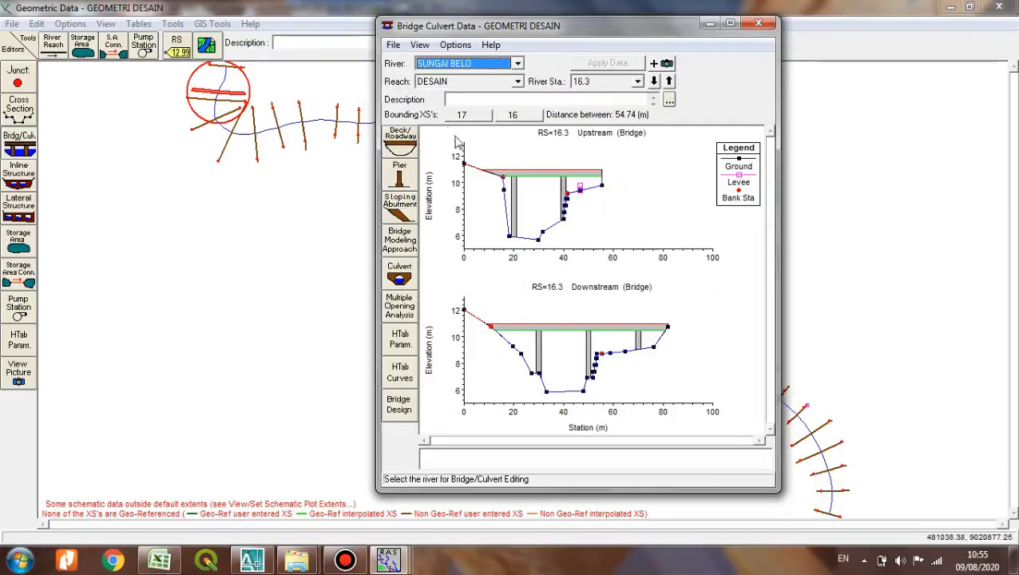
# Switch to AutoCAD and examine the bridge crossings and neighbouring cross-section lines along the Sungai Belo alignment.
pyautogui.click(255, 559)
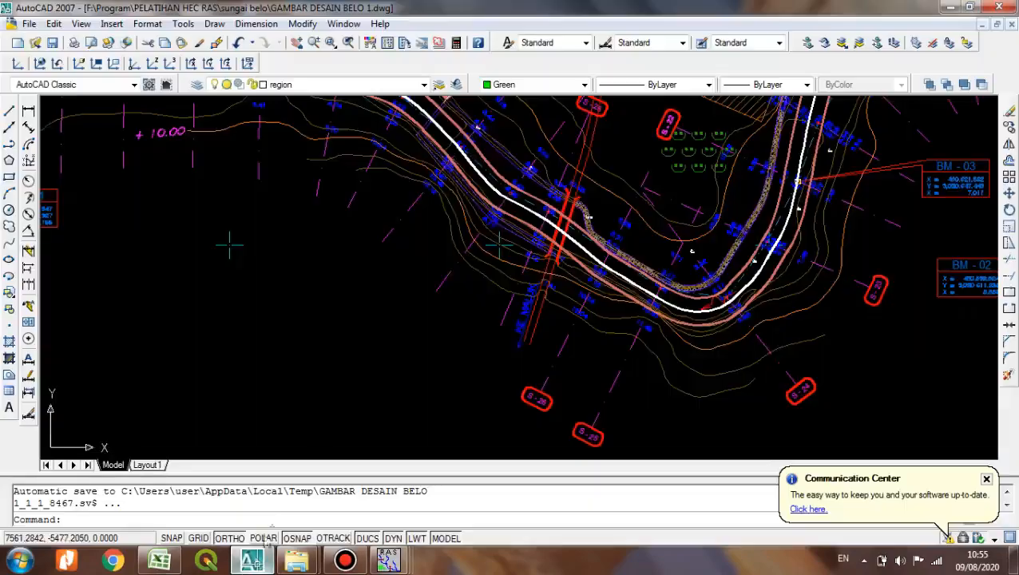
pyautogui.scroll(-3, 519, 216)
pyautogui.scroll(2, 459, 200)
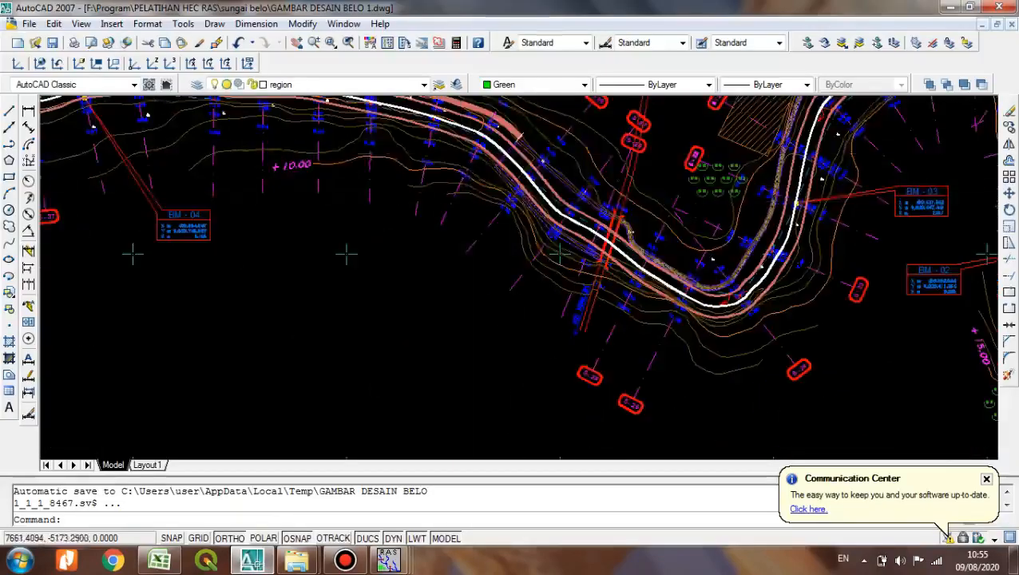
pyautogui.scroll(2, 627, 228)
pyautogui.scroll(-3, 607, 288)
pyautogui.scroll(2, 594, 349)
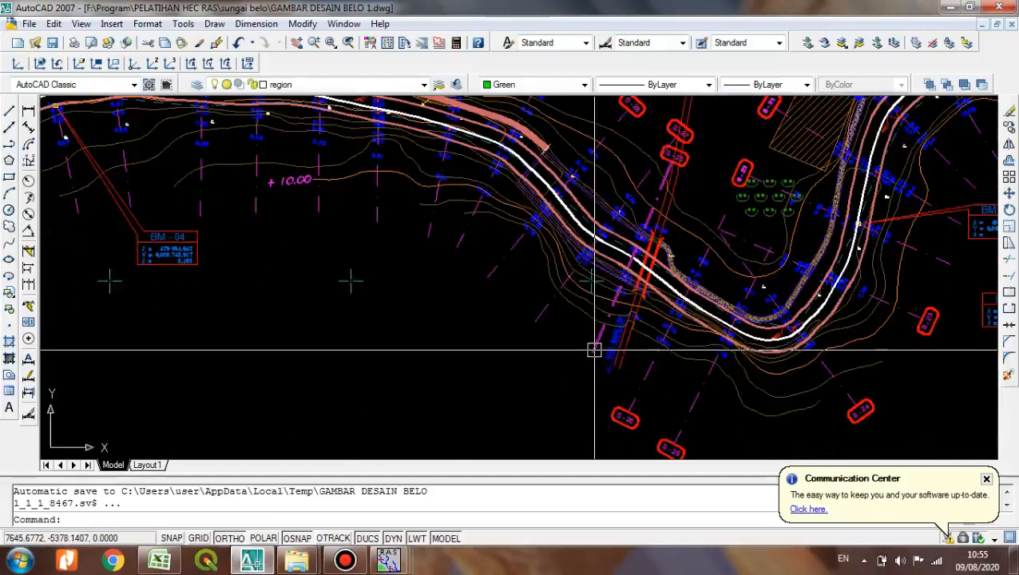
pyautogui.scroll(-3, 594, 349)
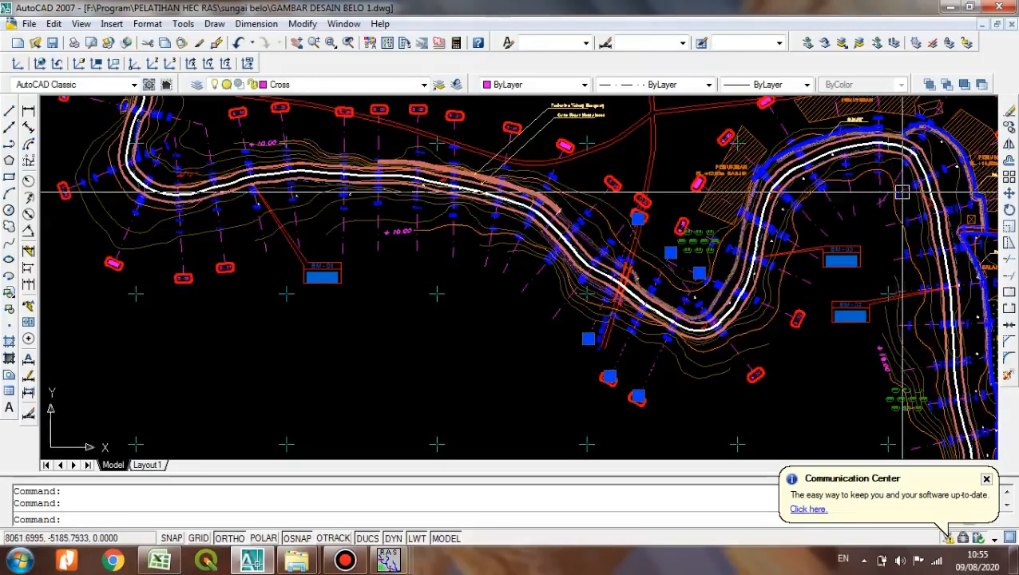
pyautogui.scroll(6, 909, 190)
pyautogui.scroll(-8, 867, 156)
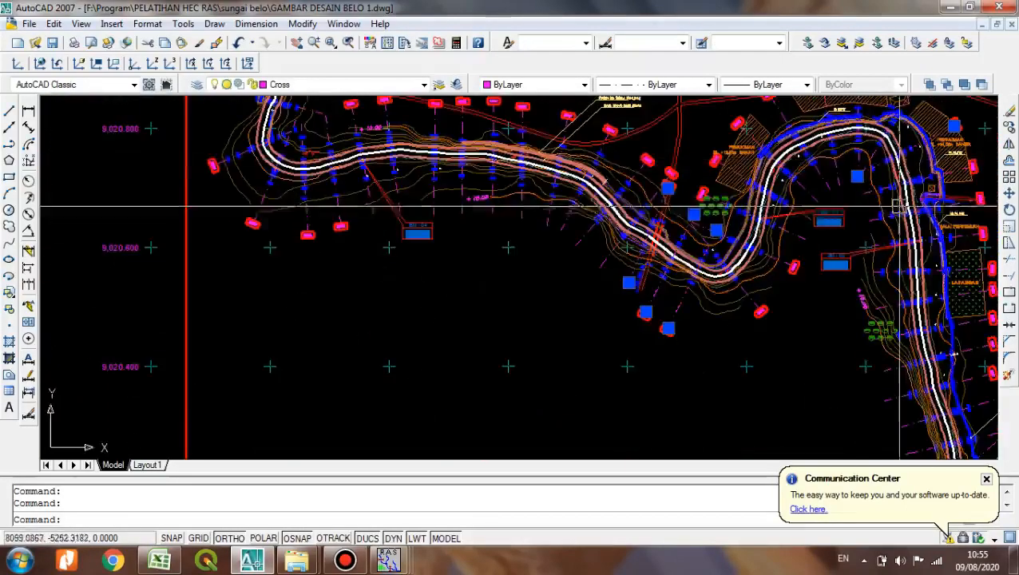
pyautogui.scroll(2, 886, 207)
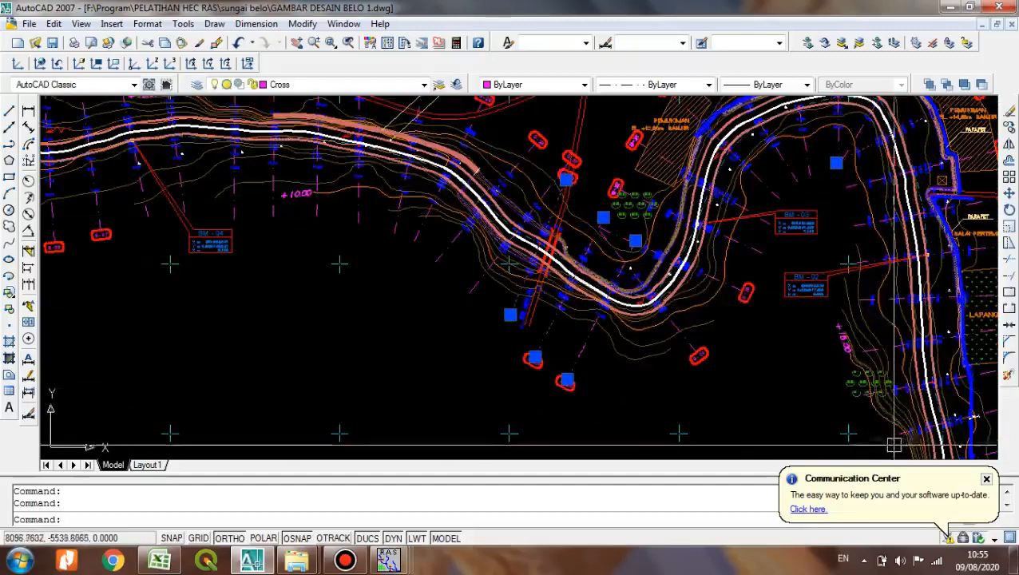
pyautogui.scroll(-7, 758, 264)
pyautogui.scroll(3, 763, 258)
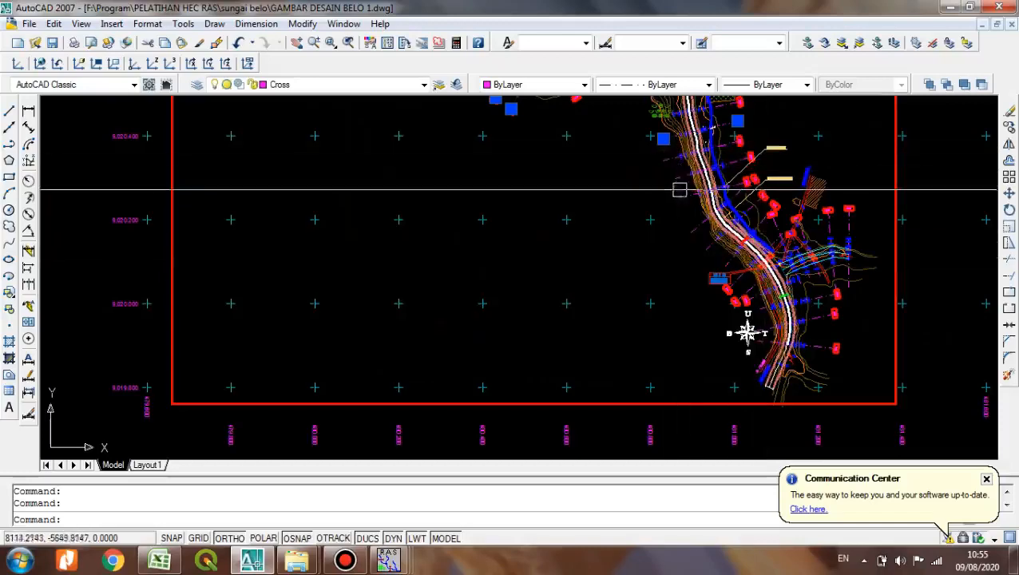
pyautogui.scroll(4, 734, 278)
pyautogui.click(737, 276)
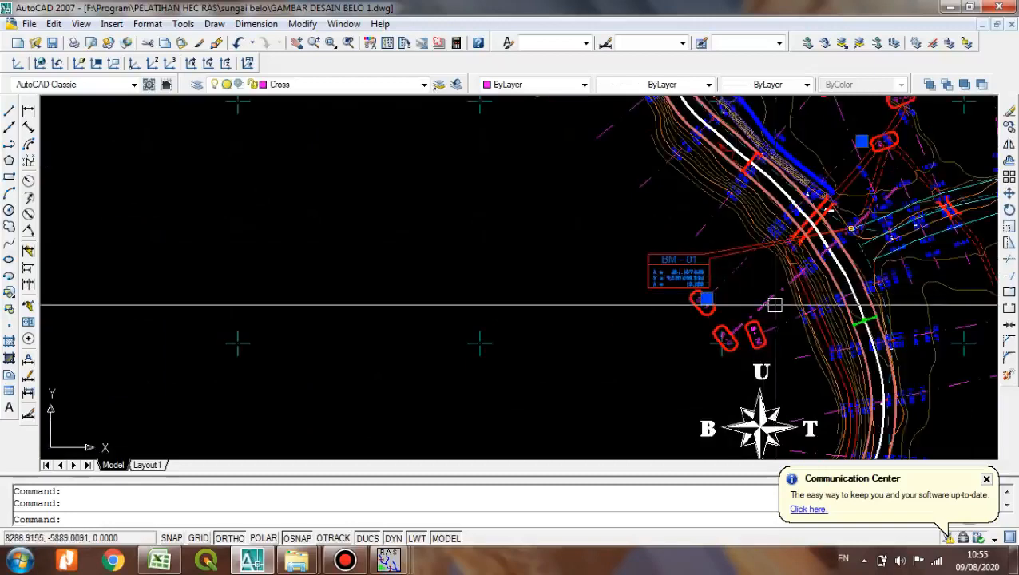
pyautogui.scroll(-5, 774, 304)
pyautogui.press('Escape')
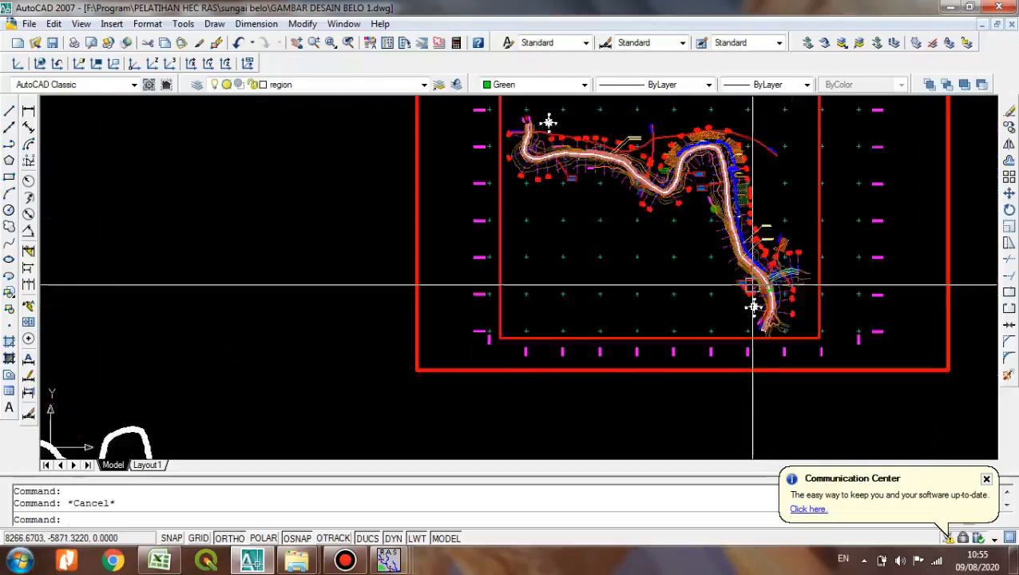
# Save the river design drawing GAMBAR DESAIN BELO 1.dwg.
pyautogui.hotkey('ctrl', 's')
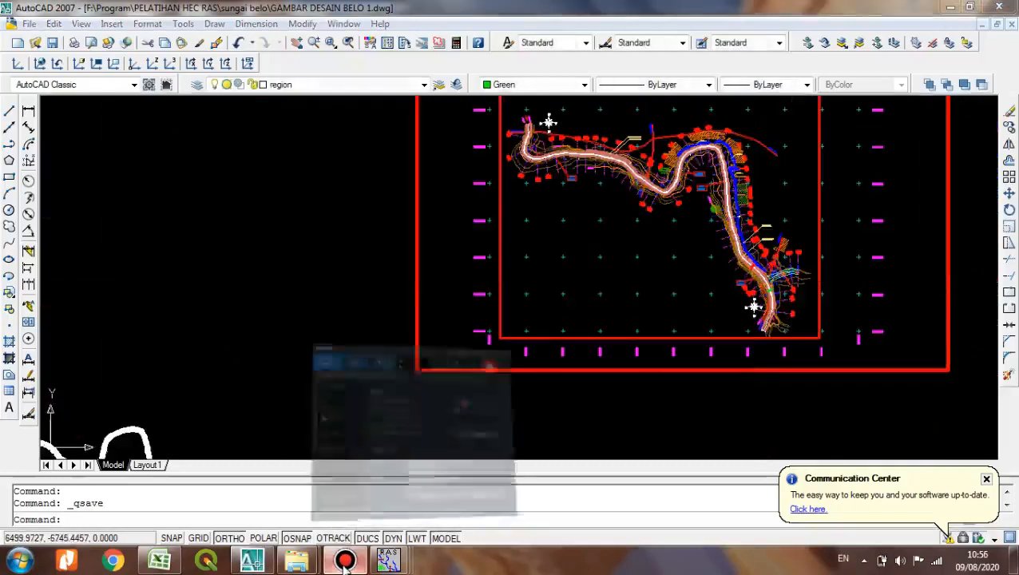
pyautogui.click(344, 562)
pyautogui.click(345, 562)
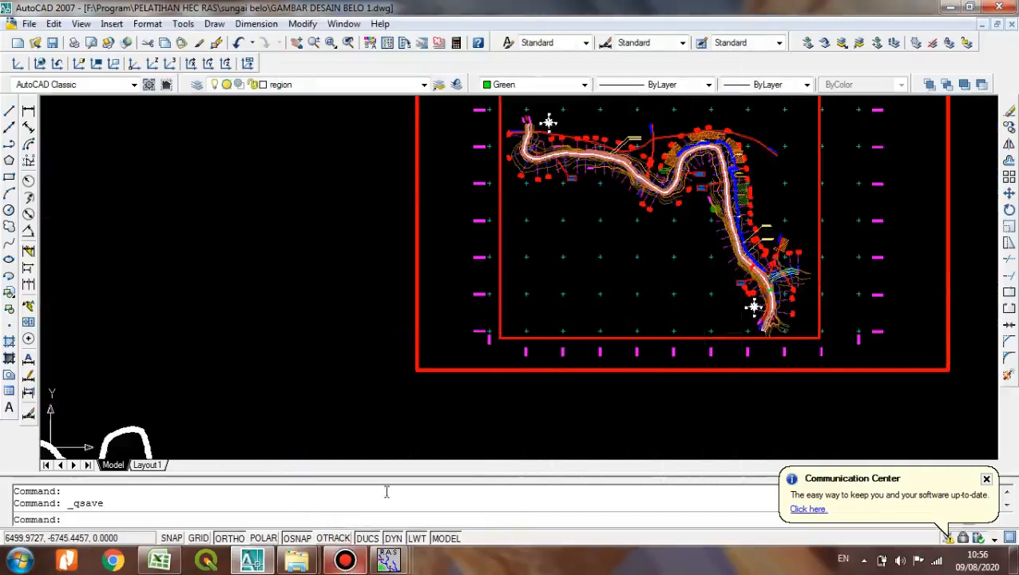
pyautogui.click(345, 562)
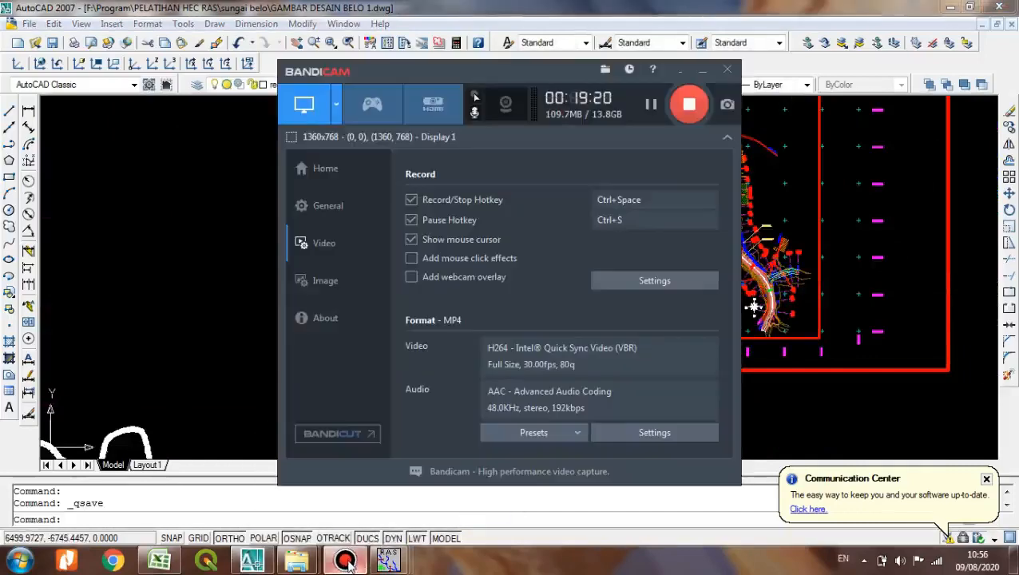
pyautogui.click(345, 562)
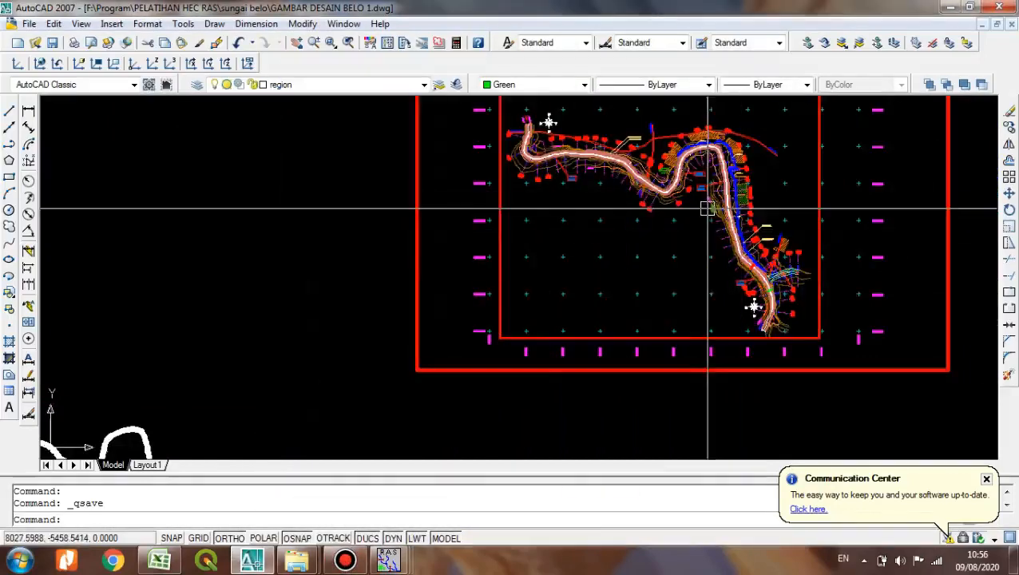
pyautogui.scroll(4, 733, 217)
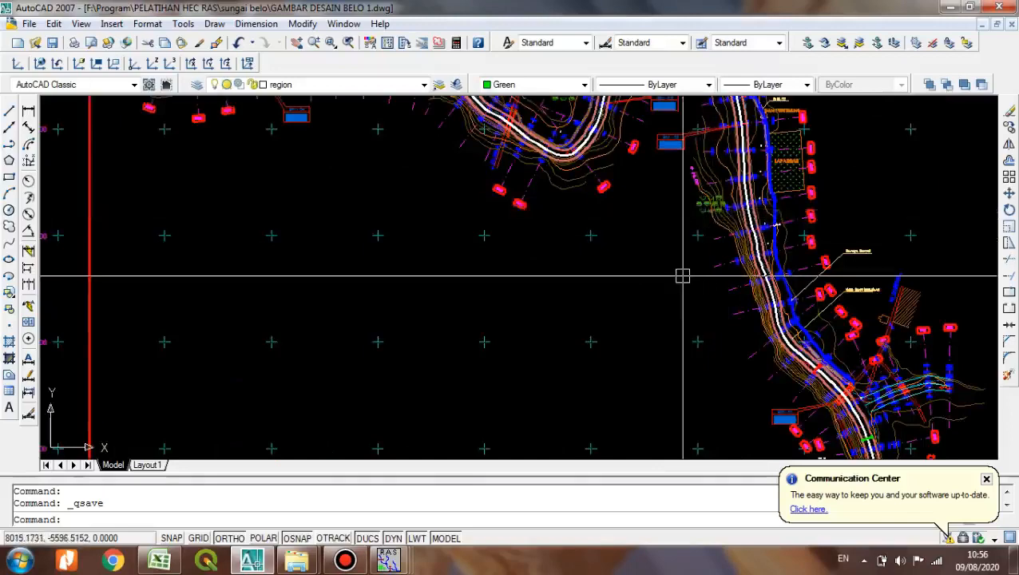
pyautogui.scroll(-2, 682, 272)
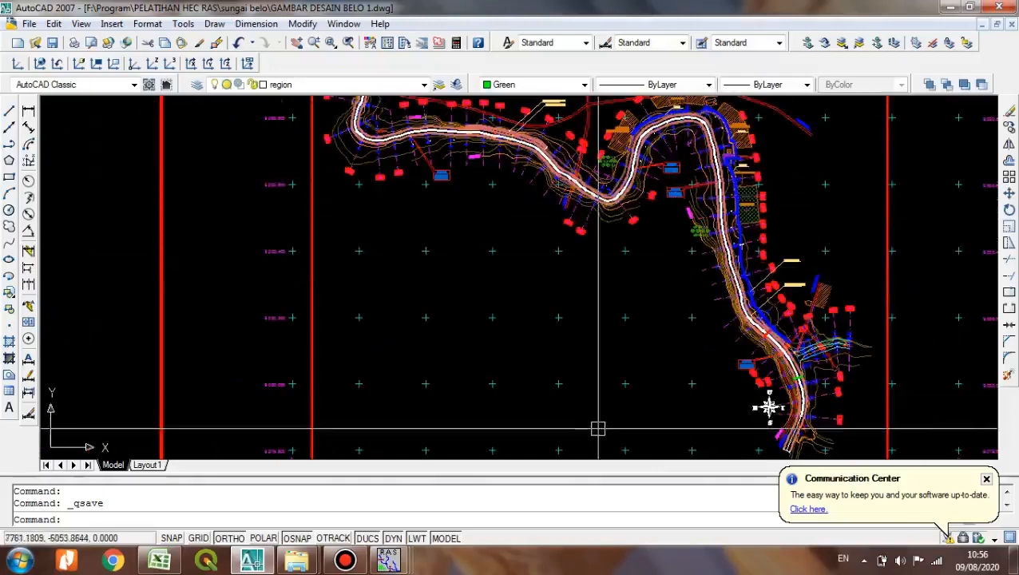
# Return to the HEC-RAS bridge culvert data and add a new bridge at river station 42.3 in reach DESAIN.
pyautogui.moveTo(388, 561)
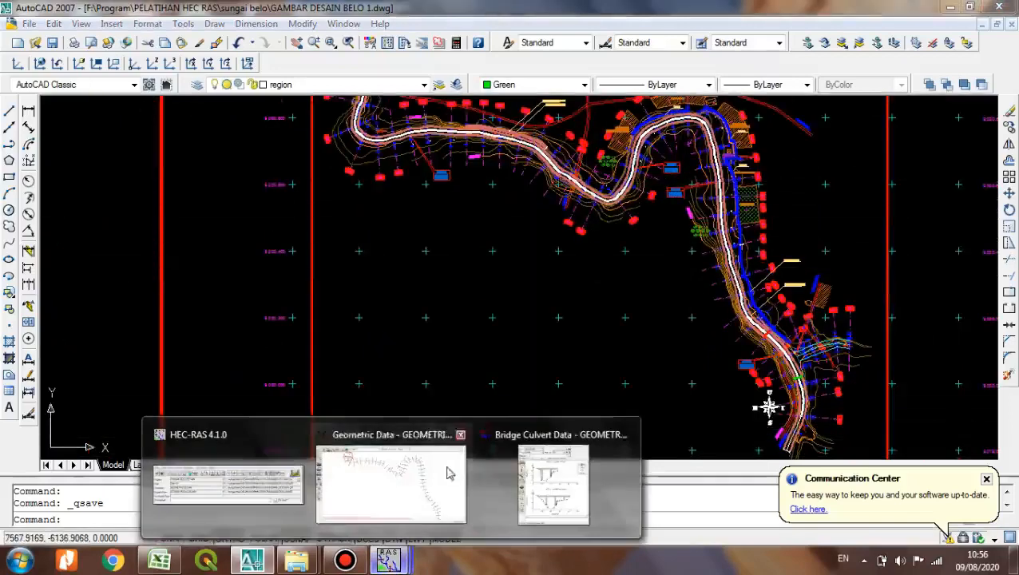
pyautogui.click(564, 493)
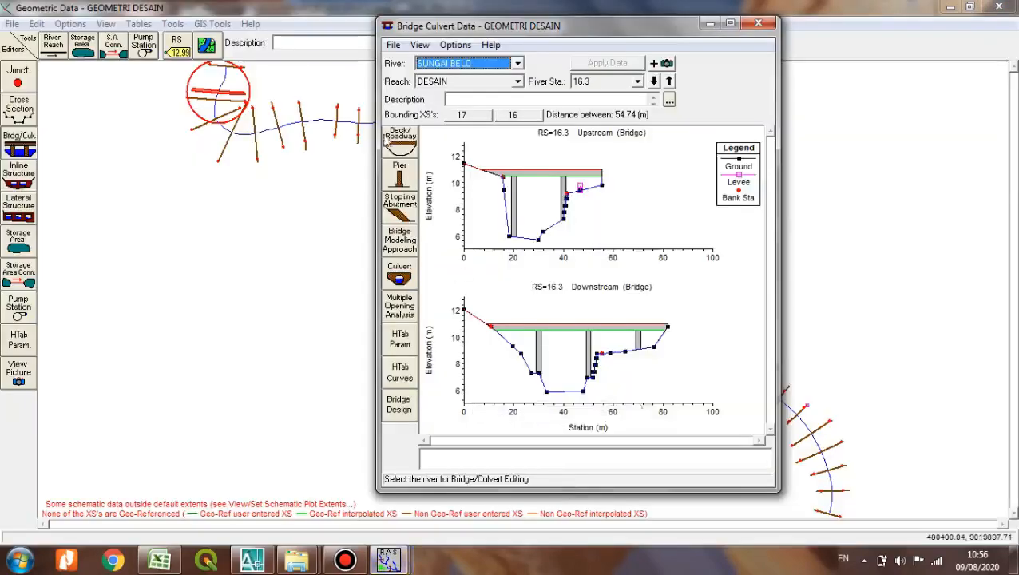
pyautogui.click(456, 46)
pyautogui.click(506, 63)
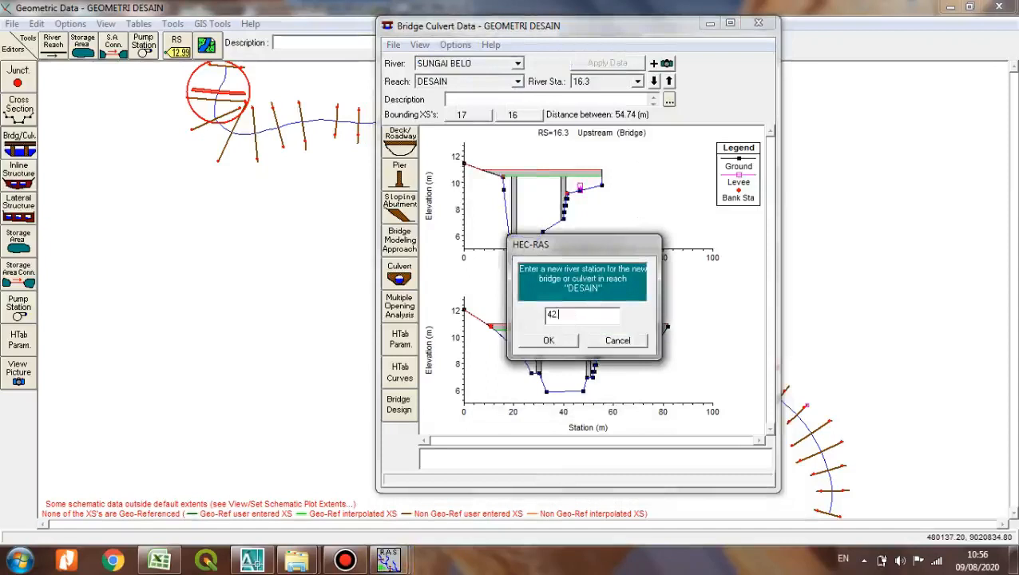
pyautogui.write('42.3')
pyautogui.click(562, 340)
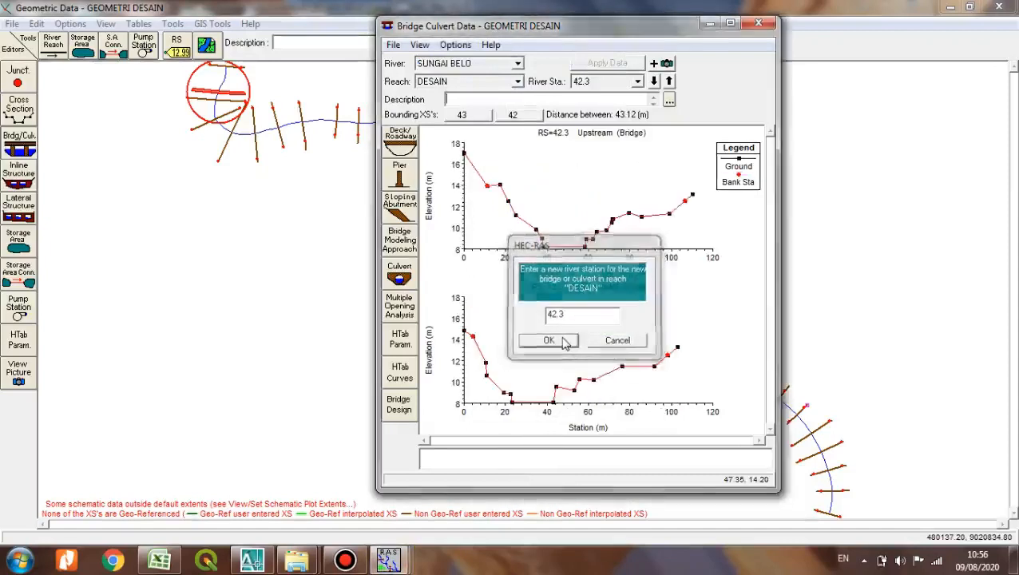
# Open the deck/roadway editor for station 42.3, copy distance 10, width 5 and weir coefficient 1.44 in B49:D49 from Excel, and return to the editor.
pyautogui.click(401, 144)
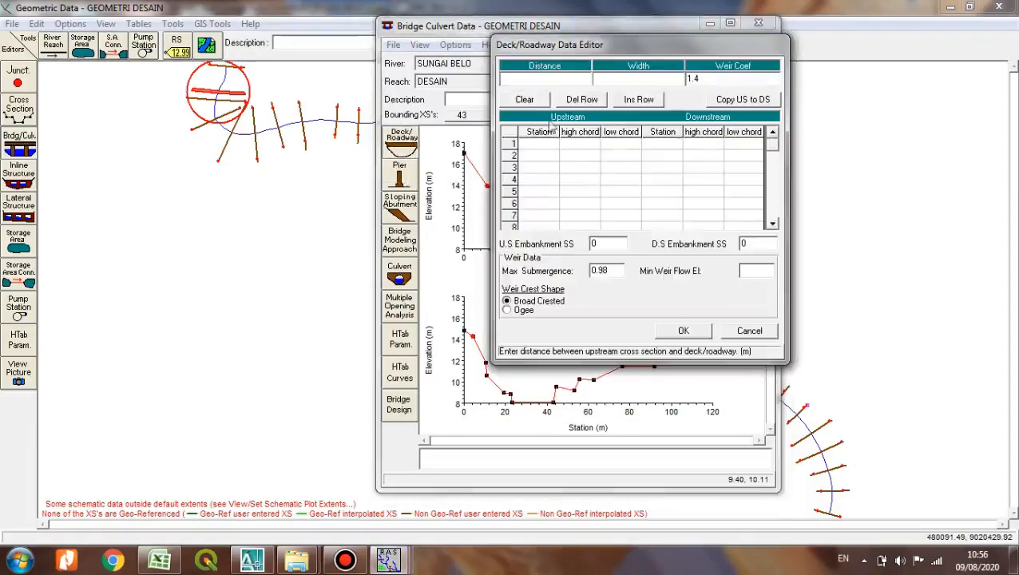
pyautogui.click(158, 560)
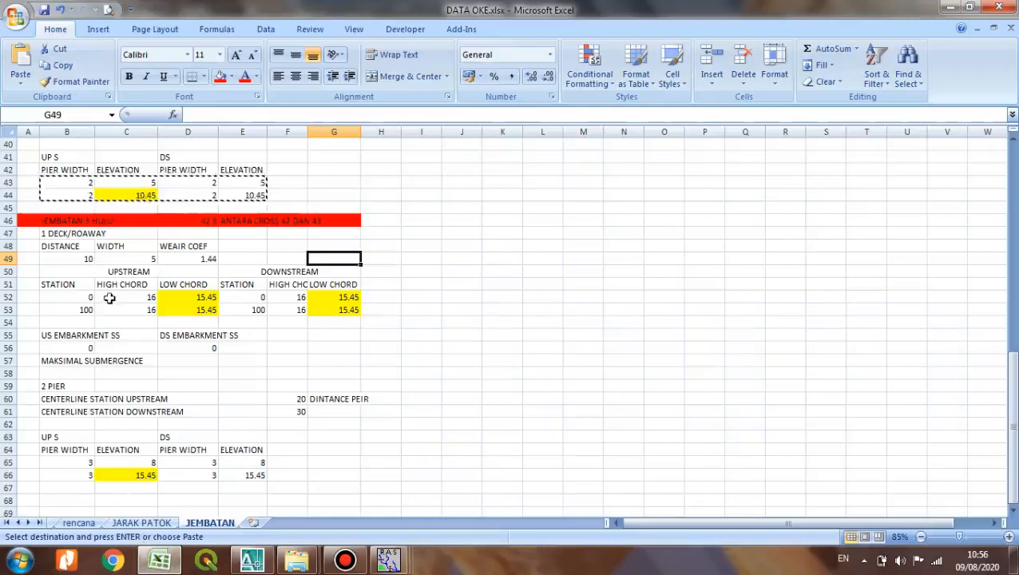
pyautogui.scroll(3, 77, 317)
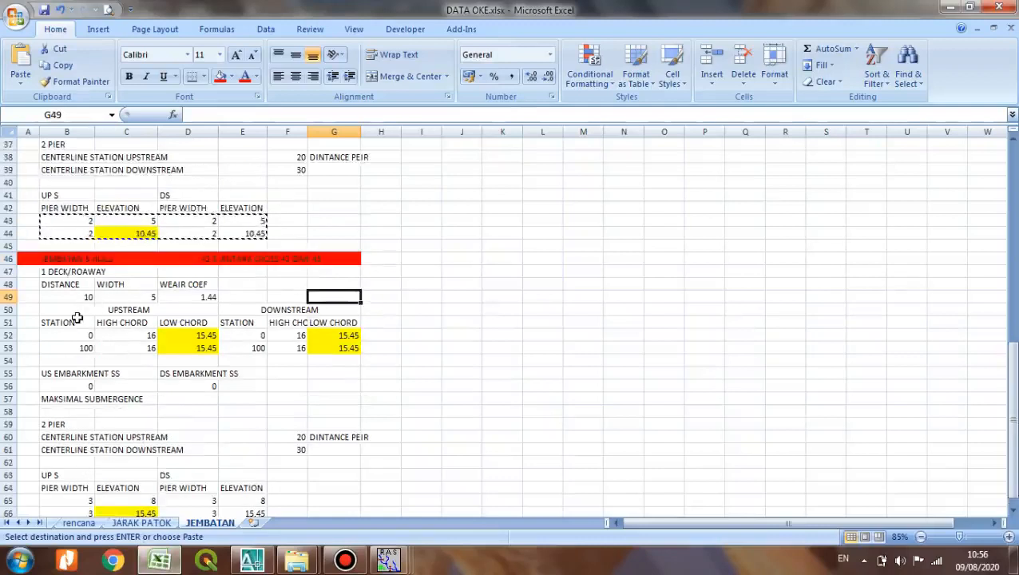
pyautogui.scroll(-1, 184, 339)
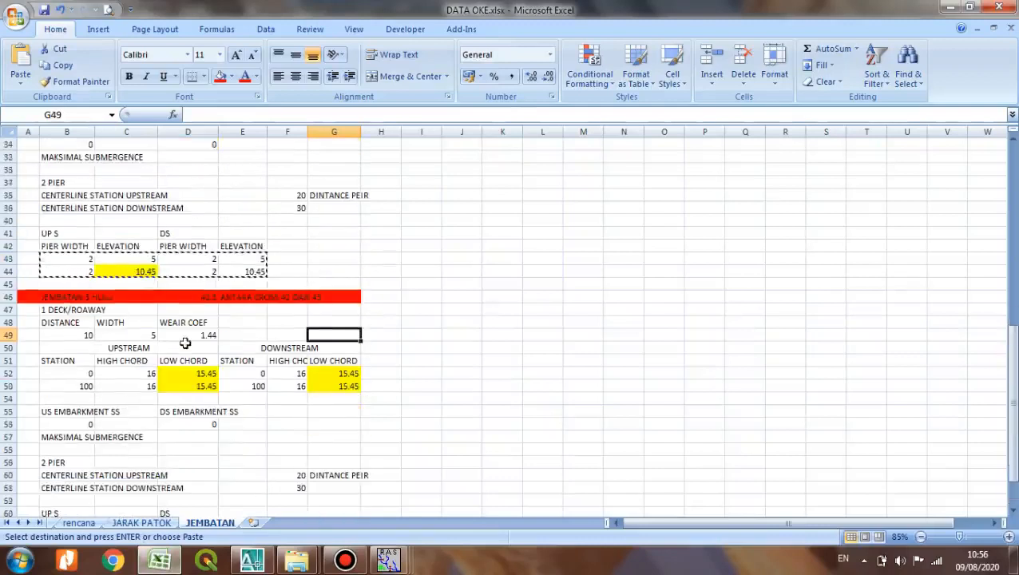
pyautogui.scroll(-2, 273, 295)
pyautogui.moveTo(88, 260); pyautogui.dragTo(206, 259)
pyautogui.hotkey('ctrl', 'c')
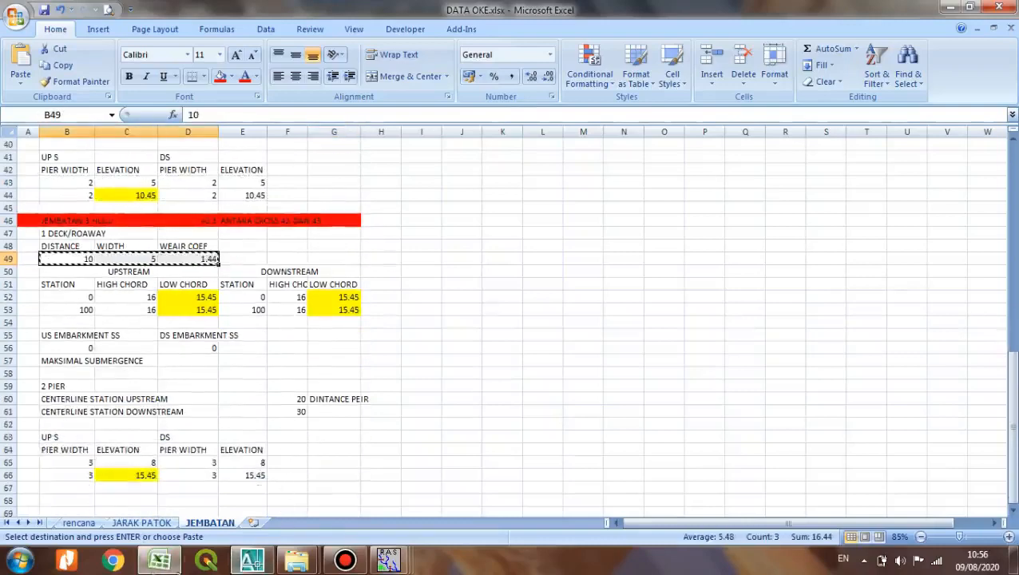
pyautogui.click(389, 560)
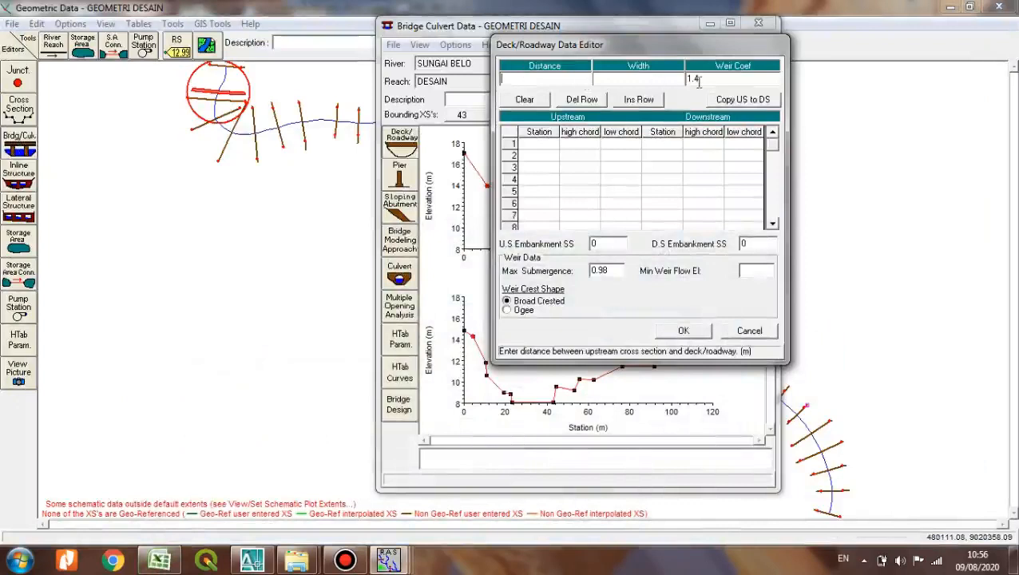
# Set the deck/roadway distance to 10, width to 4 and weir coefficient to 1.44 for the bridge at station 42.3.
pyautogui.hotkey('ctrl', 'v')
pyautogui.click(633, 78)
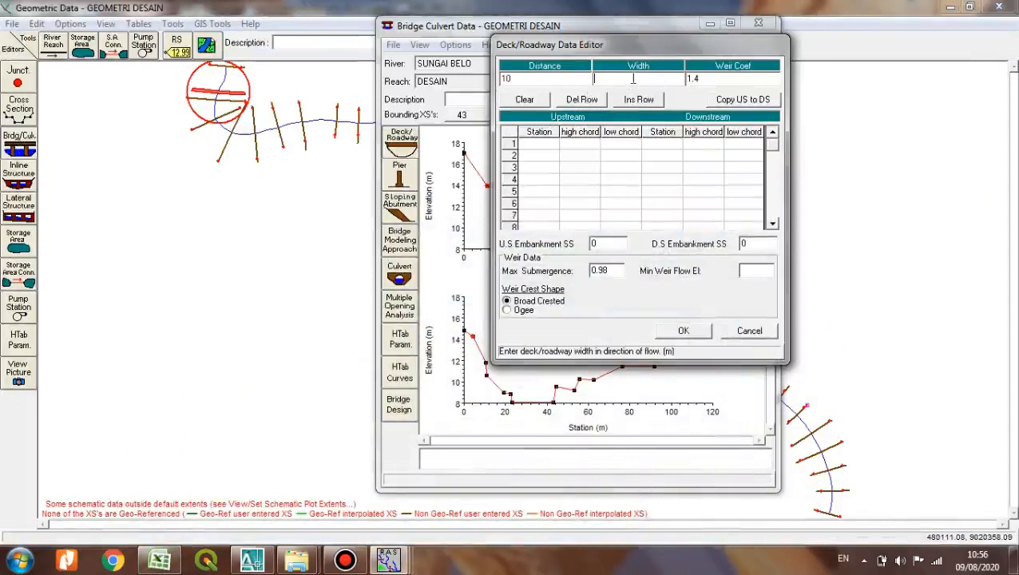
pyautogui.click(728, 79)
pyautogui.write('4')
pyautogui.click(637, 133)
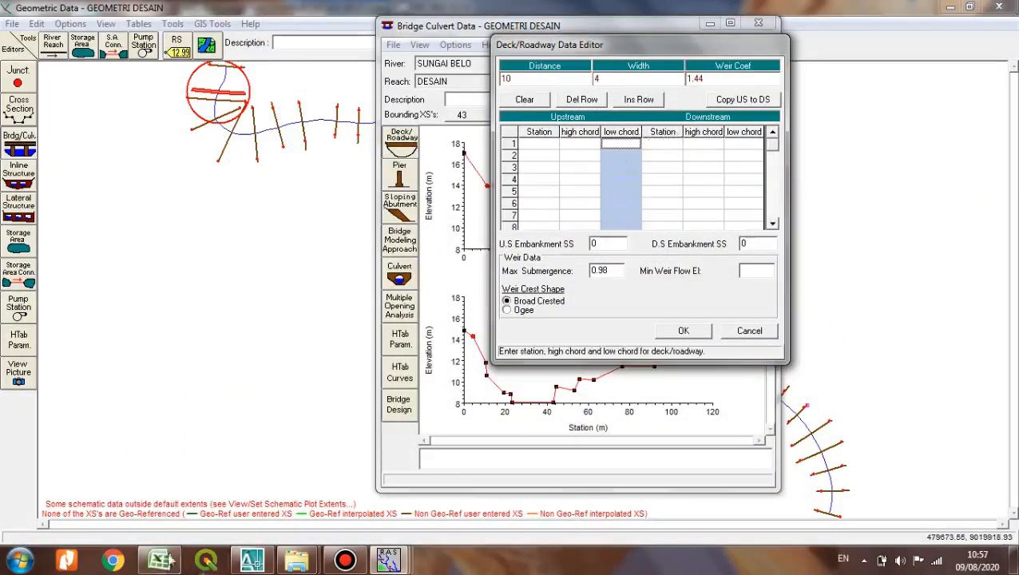
# Switch to Excel and copy the upstream and downstream station, high chord and low chord data in B52:G53.
pyautogui.click(166, 560)
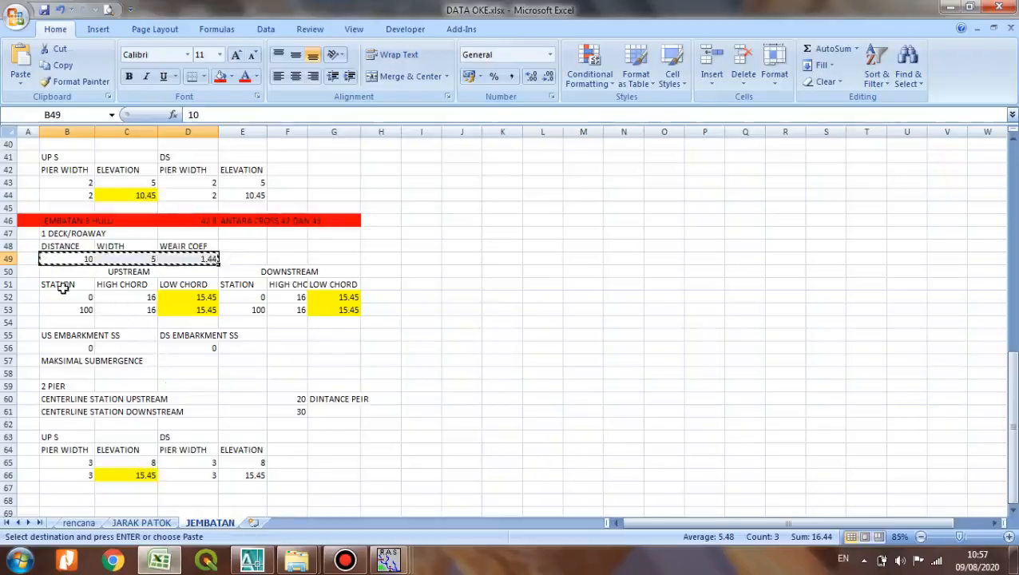
pyautogui.moveTo(63, 289); pyautogui.dragTo(153, 311)
pyautogui.moveTo(90, 298); pyautogui.dragTo(363, 310)
pyautogui.hotkey('ctrl', 'c')
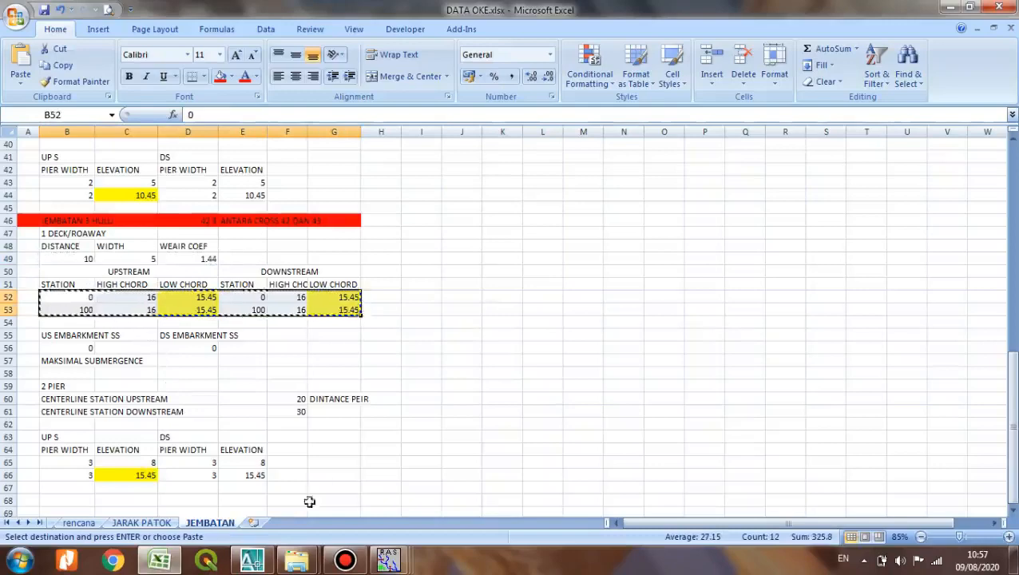
# Return to the HEC-RAS deck/roadway editor, paste the copied chord data starting at row 1, and accept the deck.
pyautogui.moveTo(388, 559)
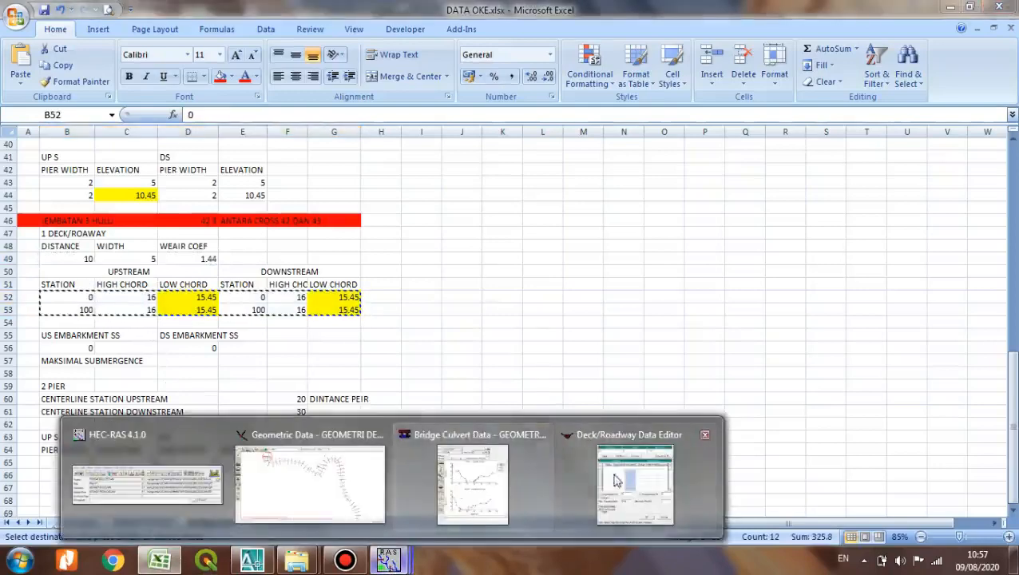
pyautogui.click(626, 482)
pyautogui.moveTo(542, 133); pyautogui.dragTo(801, 166)
pyautogui.hotkey('ctrl', 'v')
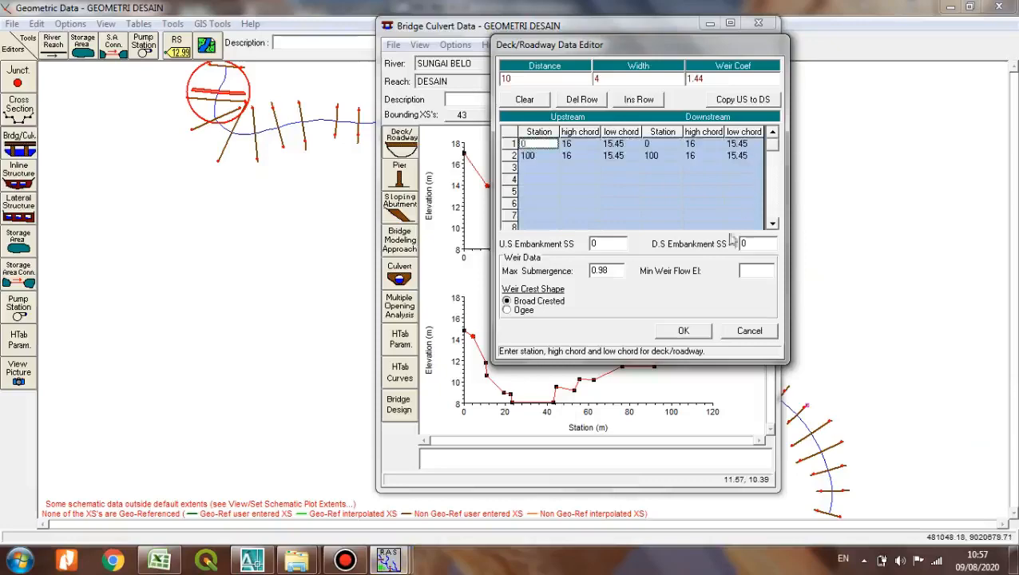
pyautogui.click(683, 332)
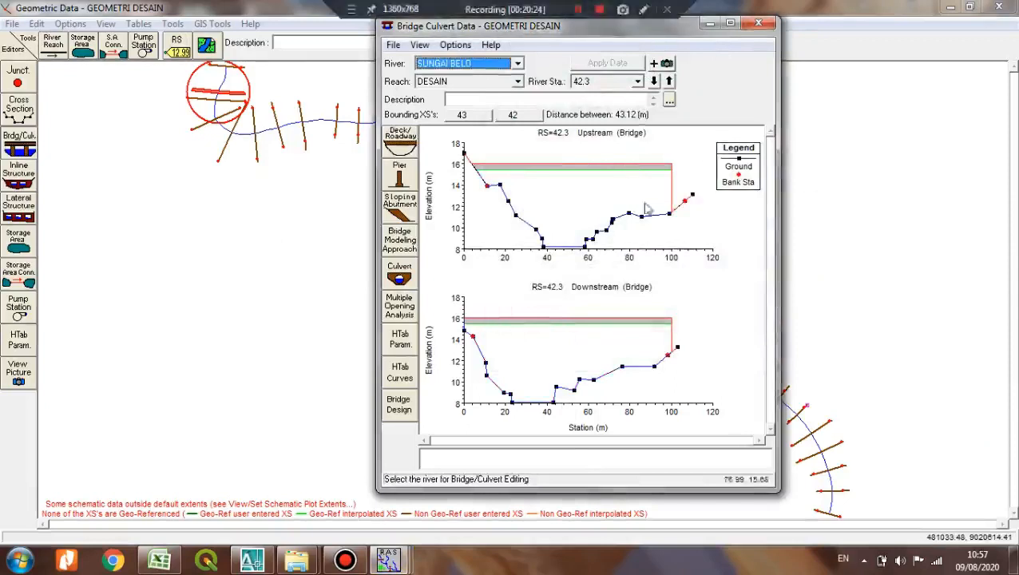
# Define pier 1 with centerline stations 20 upstream and 30 downstream, and paste its widths and elevations from Excel range B65:E66.
pyautogui.click(399, 181)
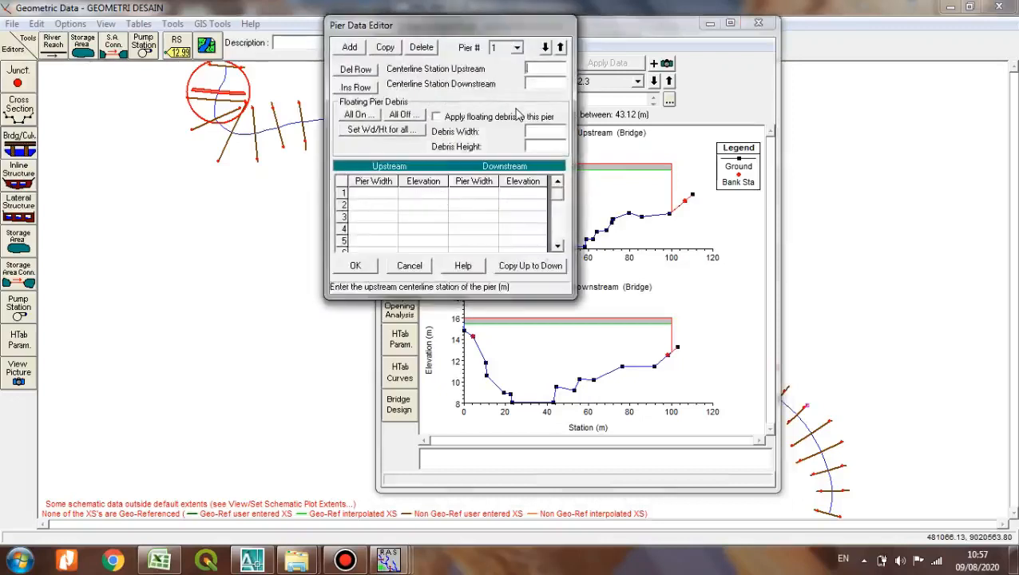
pyautogui.click(535, 83)
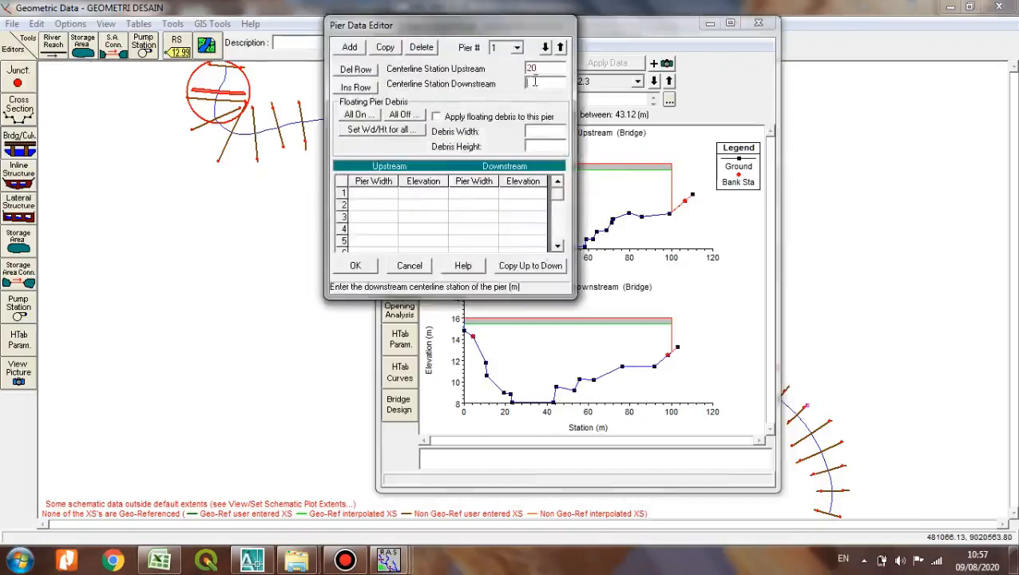
pyautogui.click(159, 562)
pyautogui.scroll(-2, 205, 428)
pyautogui.moveTo(63, 391); pyautogui.dragTo(230, 403)
pyautogui.hotkey('ctrl', 'c')
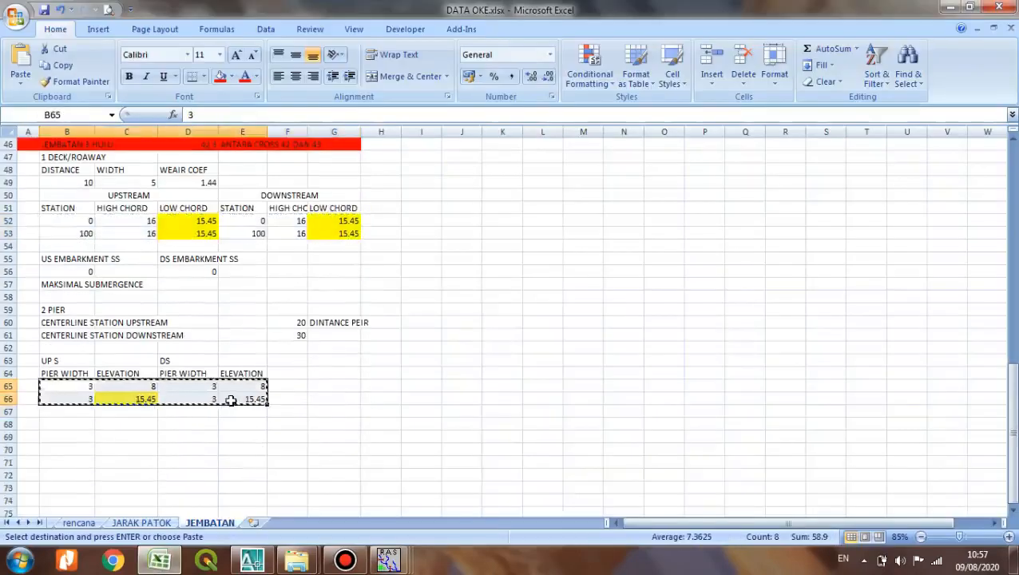
pyautogui.click(175, 561)
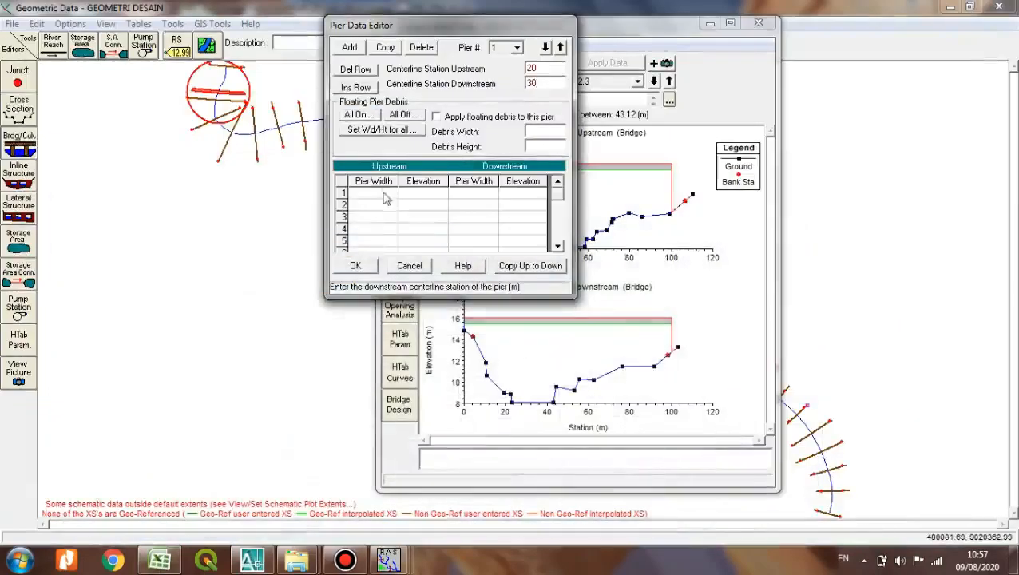
pyautogui.moveTo(379, 184); pyautogui.dragTo(516, 200)
pyautogui.hotkey('ctrl', 'v')
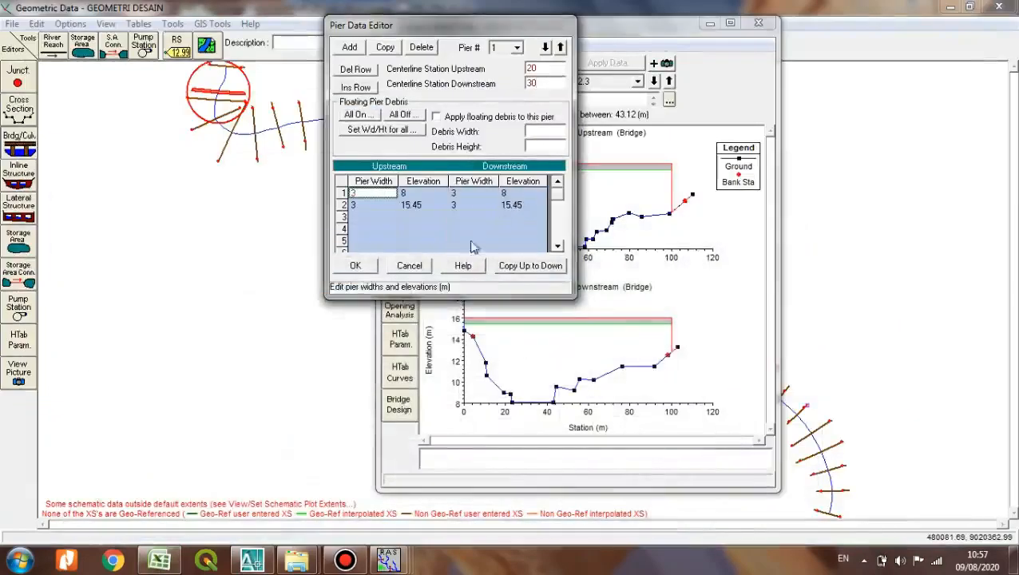
# Add pier 2 with centerline stations 40 upstream and 50 downstream, and paste the same pier widths and elevations.
pyautogui.click(349, 48)
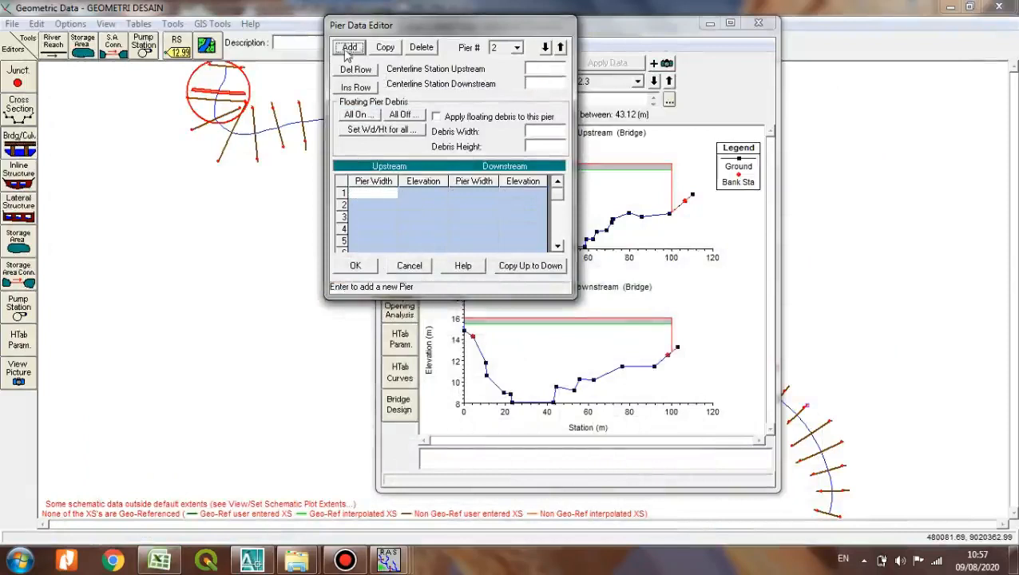
pyautogui.click(531, 69)
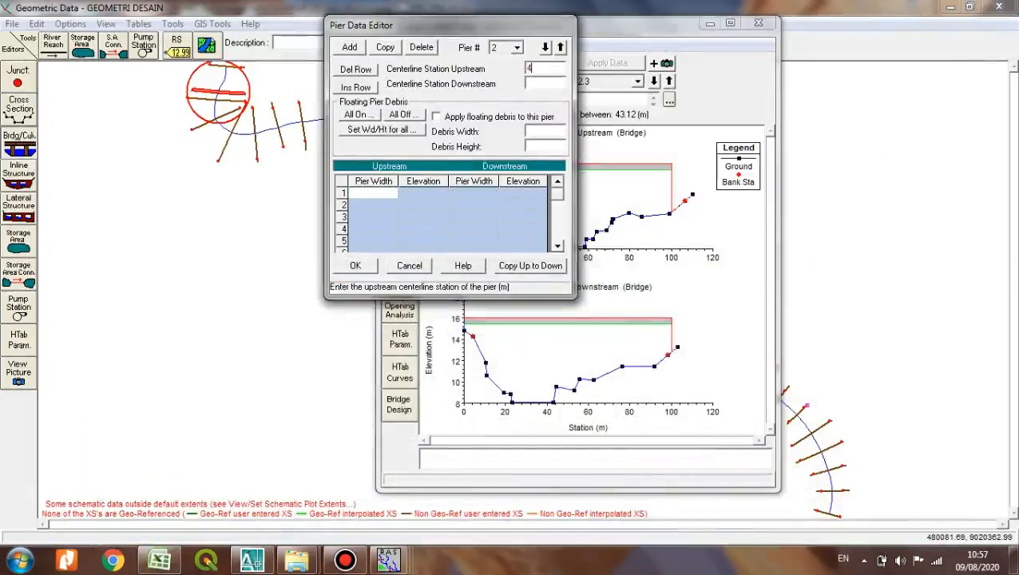
pyautogui.click(547, 84)
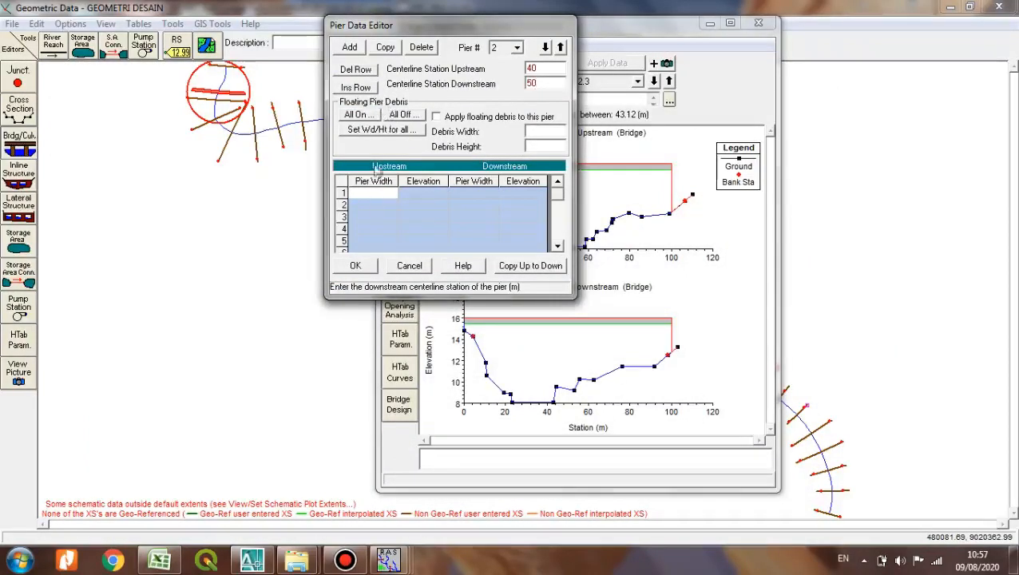
pyautogui.click(375, 194)
pyautogui.hotkey('ctrl', 'v')
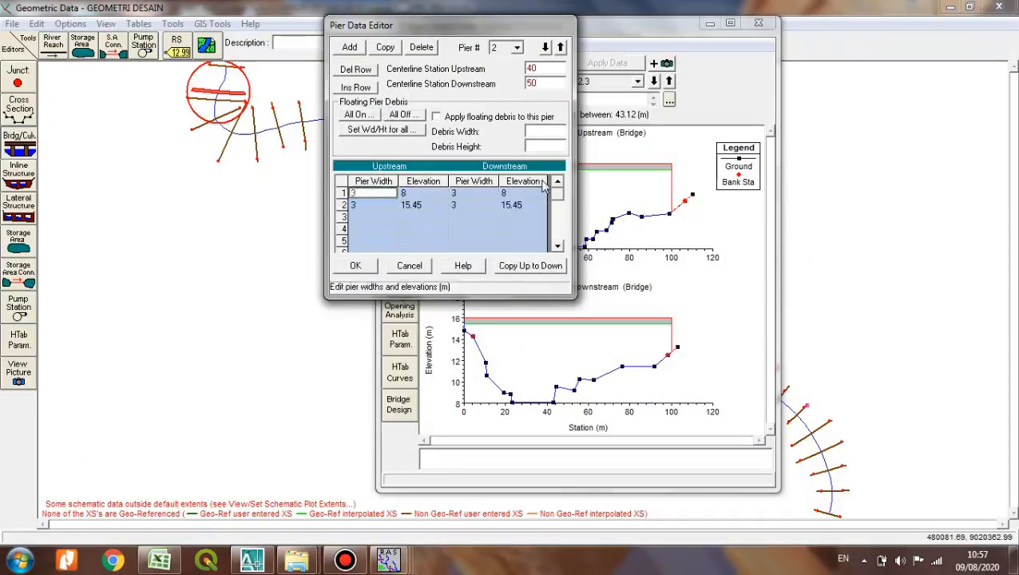
# Add pier 3 with centerline stations 60 upstream and 70 downstream, and paste the same pier widths and elevations.
pyautogui.click(349, 47)
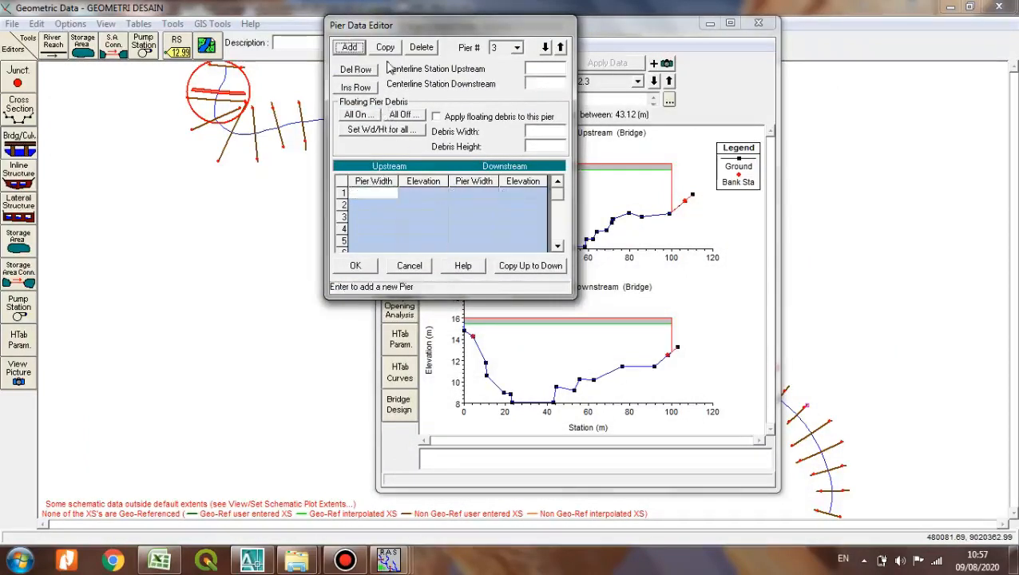
pyautogui.click(541, 70)
pyautogui.click(541, 81)
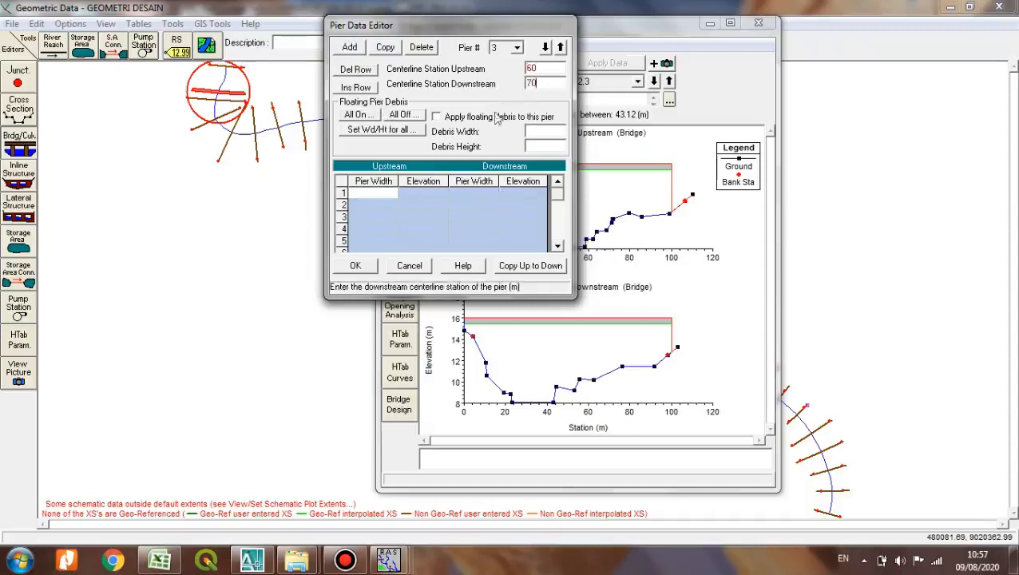
pyautogui.click(372, 193)
pyautogui.hotkey('ctrl', 'v')
# Add pier 4 at centerline stations 80 upstream and 90 downstream with the same widths and elevations, and accept the pier data.
pyautogui.click(355, 45)
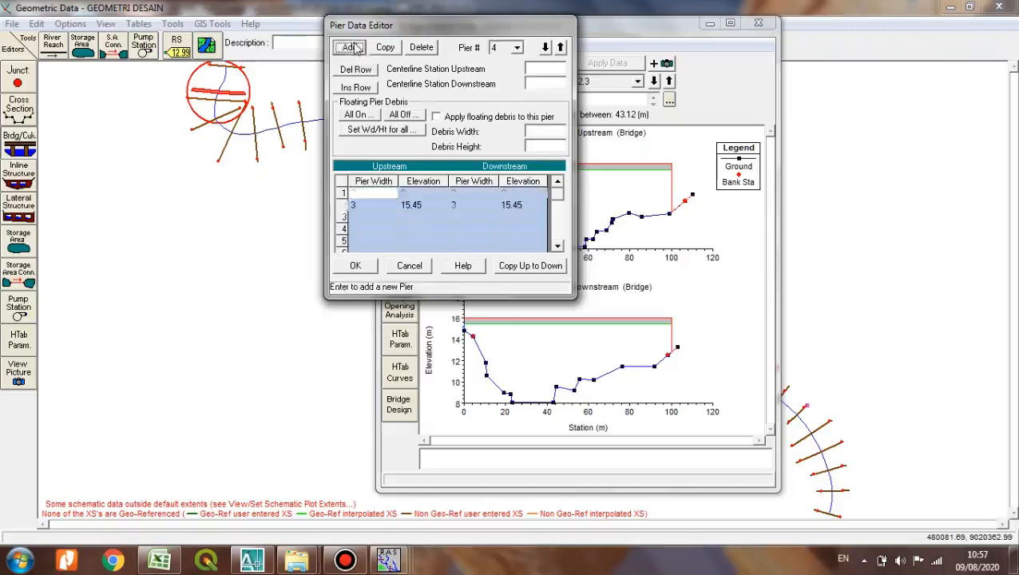
pyautogui.click(538, 68)
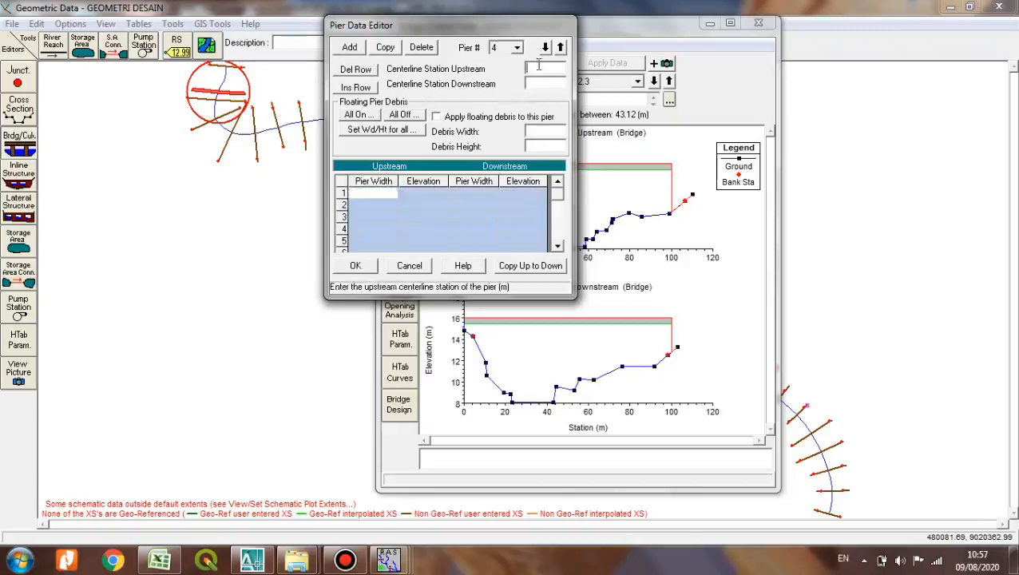
pyautogui.click(542, 84)
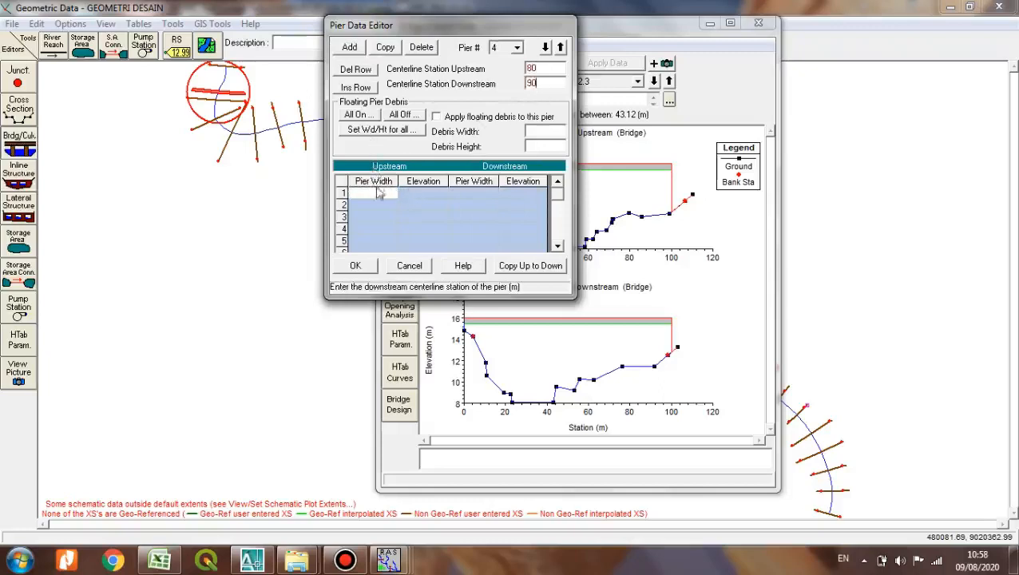
pyautogui.write('15.45')
pyautogui.moveTo(545, 80); pyautogui.dragTo(574, 85)
pyautogui.write('90')
pyautogui.click(409, 218)
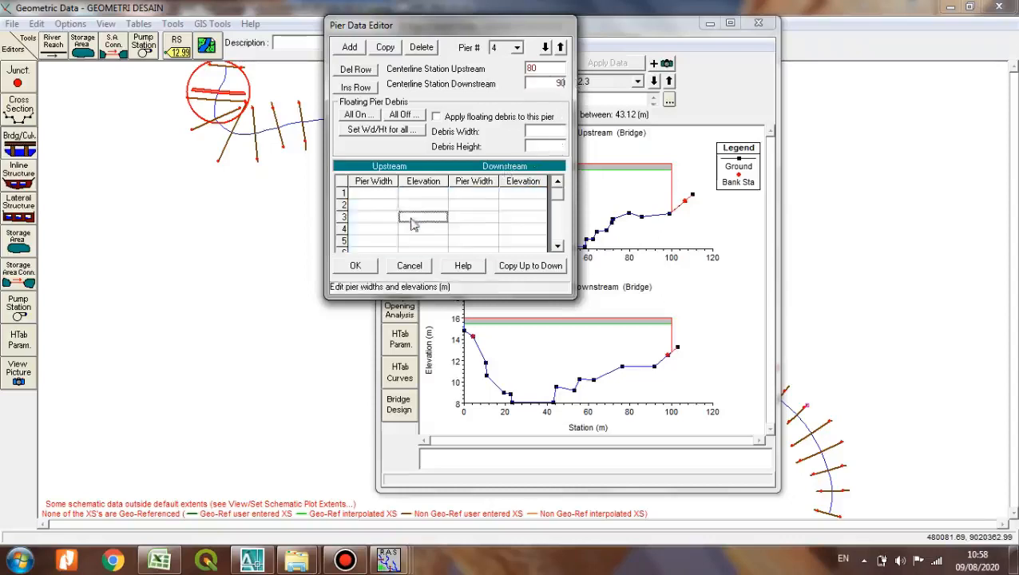
pyautogui.moveTo(376, 182); pyautogui.dragTo(562, 182)
pyautogui.hotkey('ctrl', 'v')
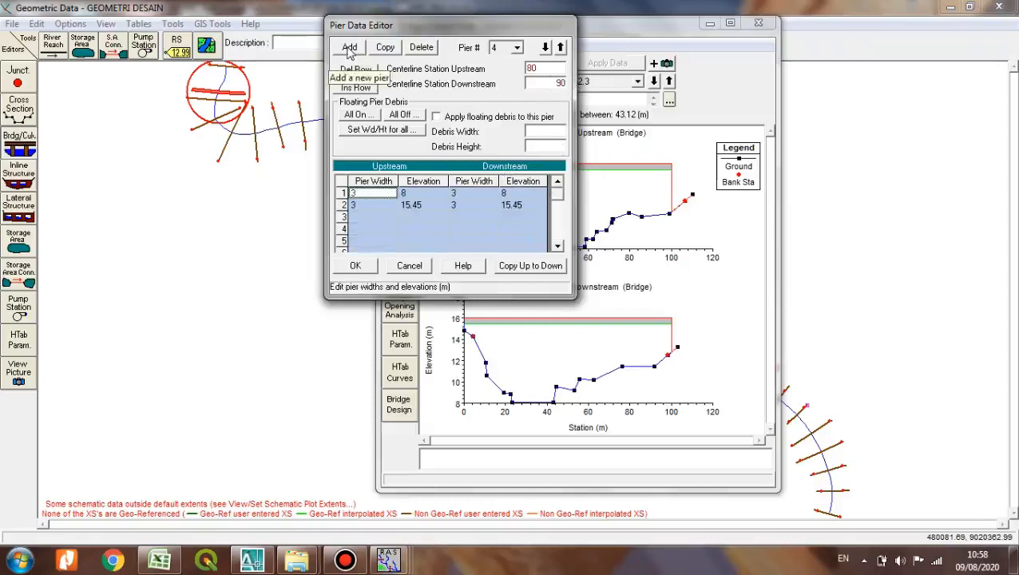
pyautogui.click(364, 265)
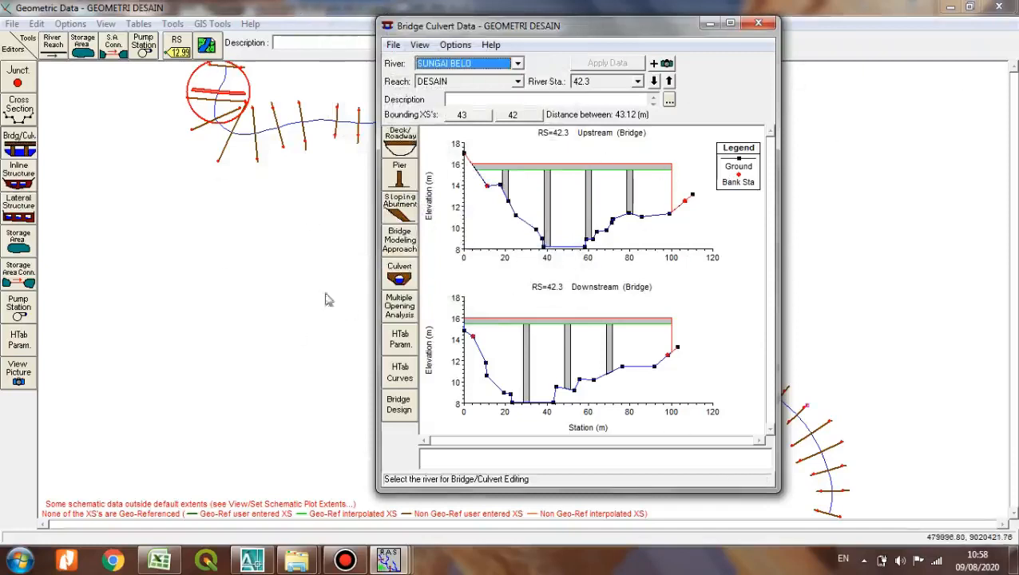
# Enter SUNGAI HULU as the description of the bridge at station 42.3.
pyautogui.click(591, 99)
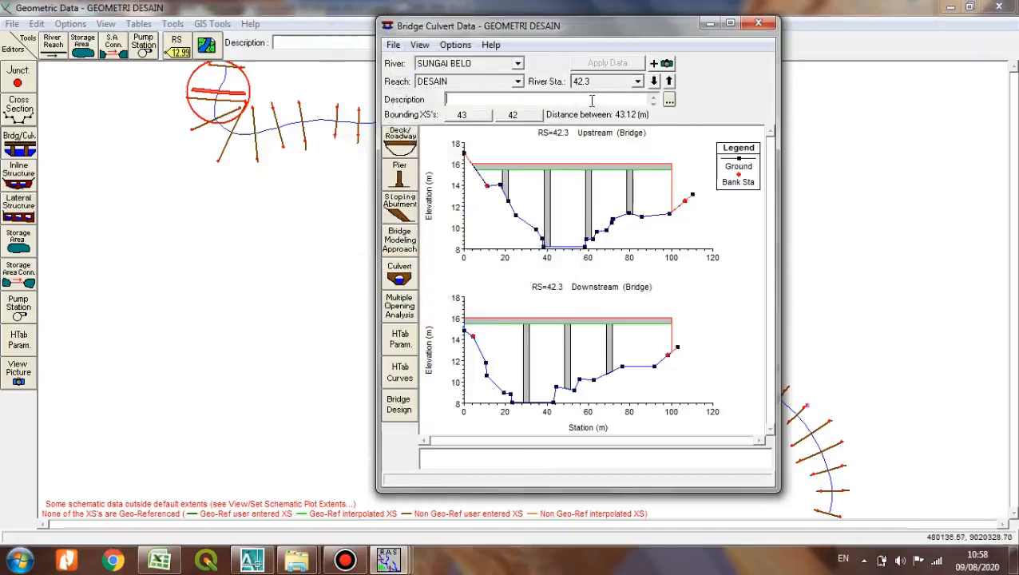
pyautogui.write('SUNGAI HULU')
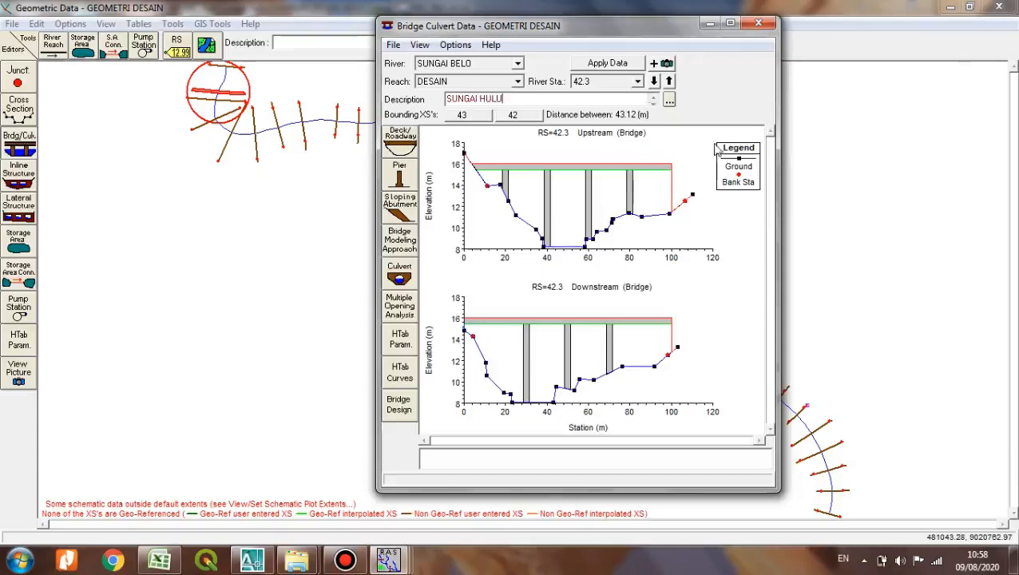
# Go to the bridge at station 16.3 and enter JEMBATAN TENGAH as its description.
pyautogui.click(668, 81)
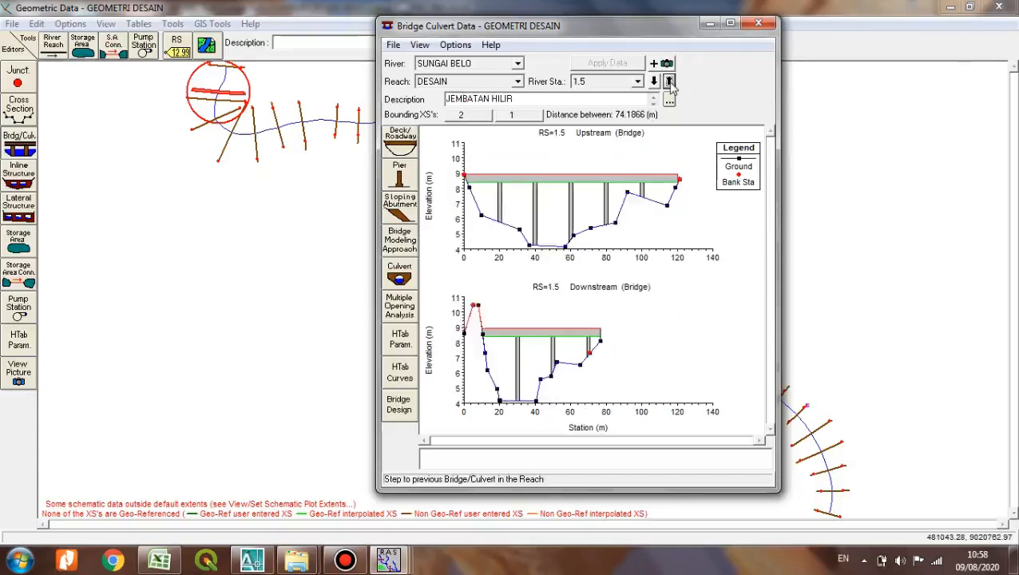
pyautogui.click(669, 81)
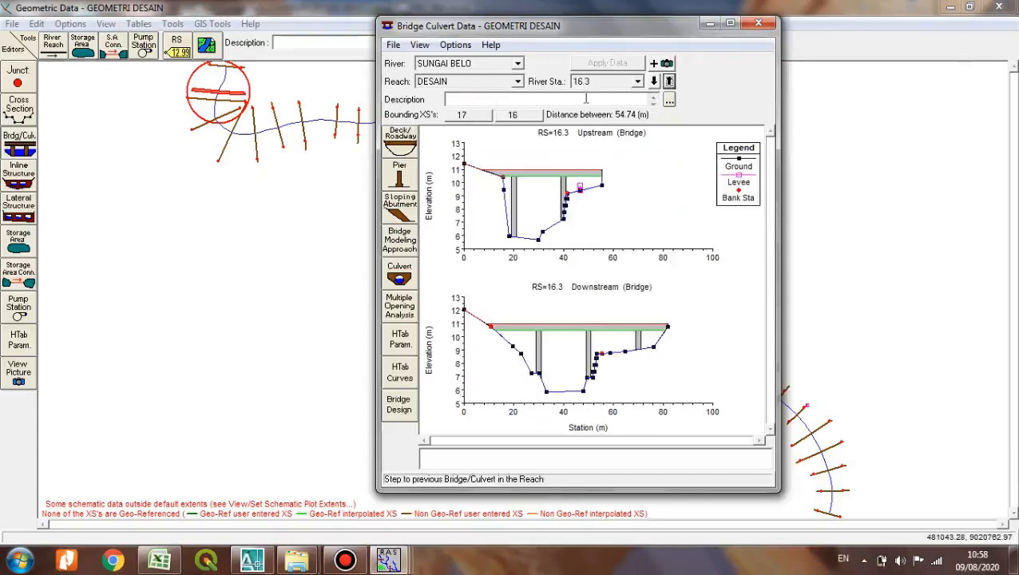
pyautogui.write('S')
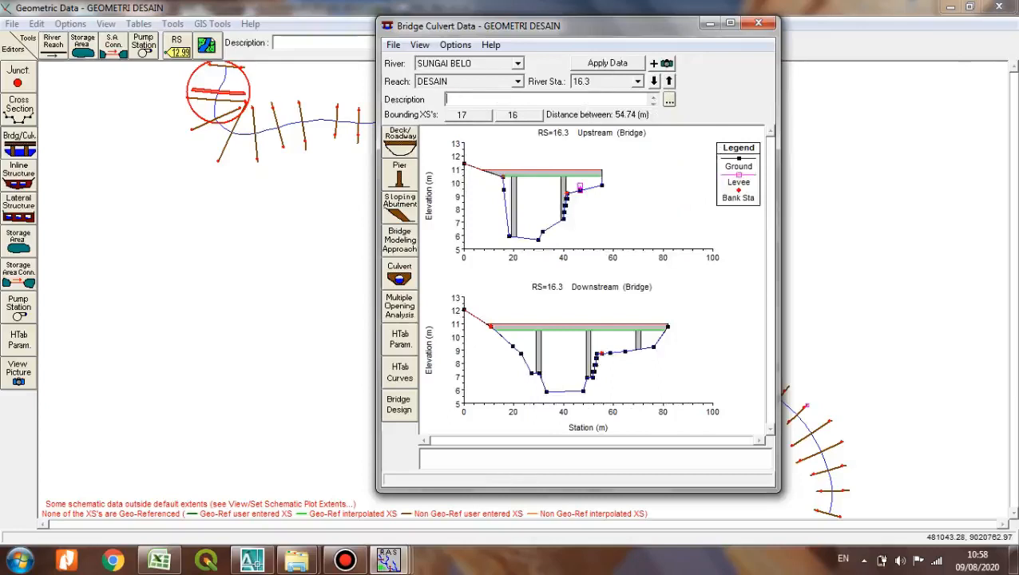
pyautogui.write('EMBATAN TENGAH')
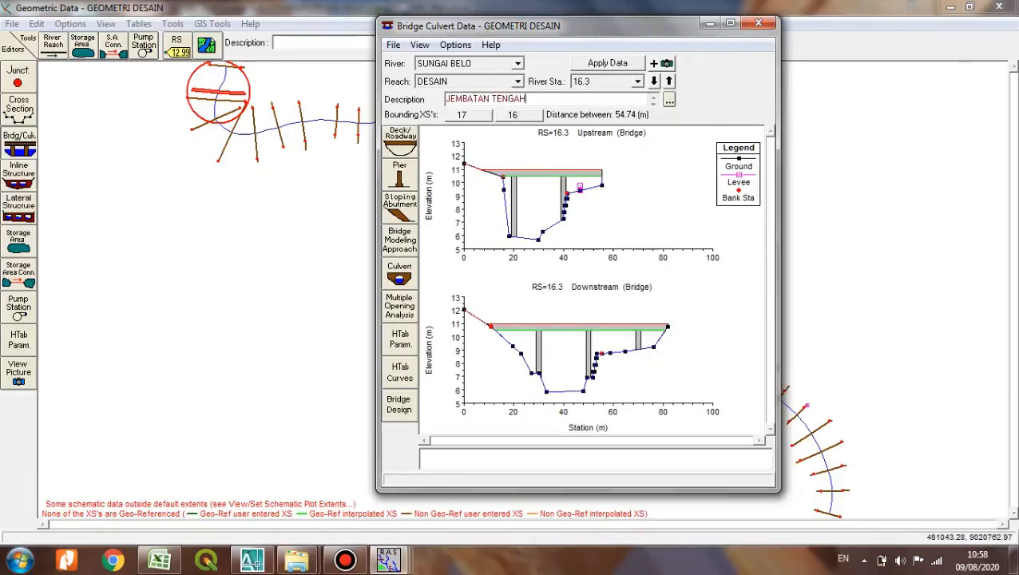
# Go back to the bridge at station 42.3 and change its description to JEMBATAN HULU.
pyautogui.click(669, 81)
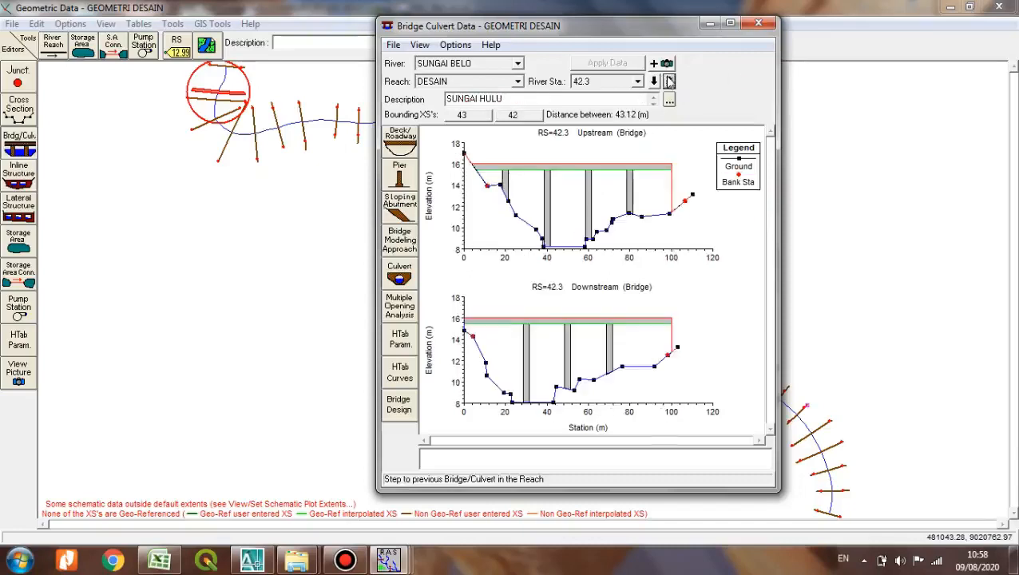
pyautogui.click(547, 101)
pyautogui.write('JEMBATA')
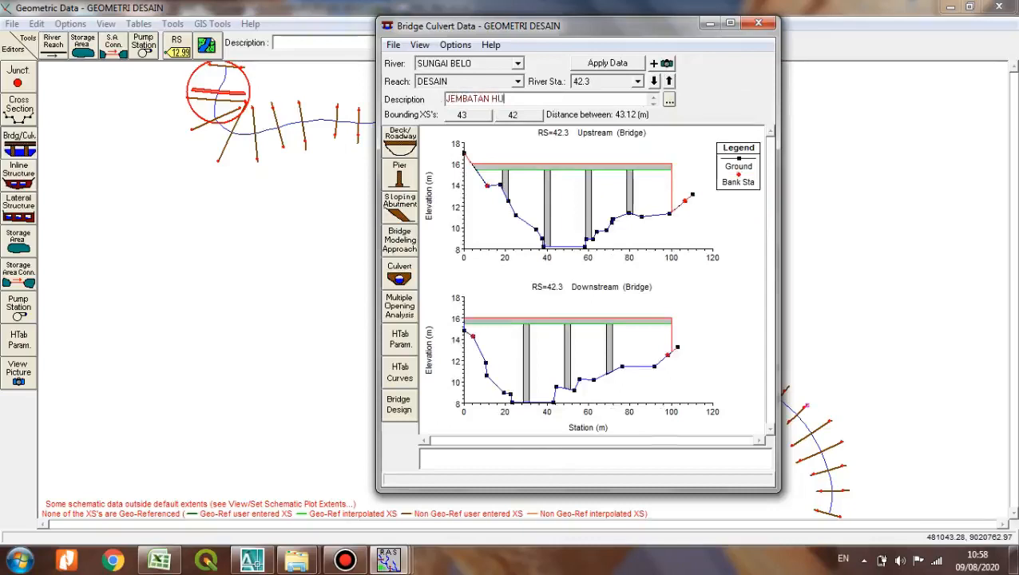
# Step through the bridges in reach DESAIN and review their descriptions and upstream and downstream profiles.
pyautogui.click(669, 81)
pyautogui.click(669, 82)
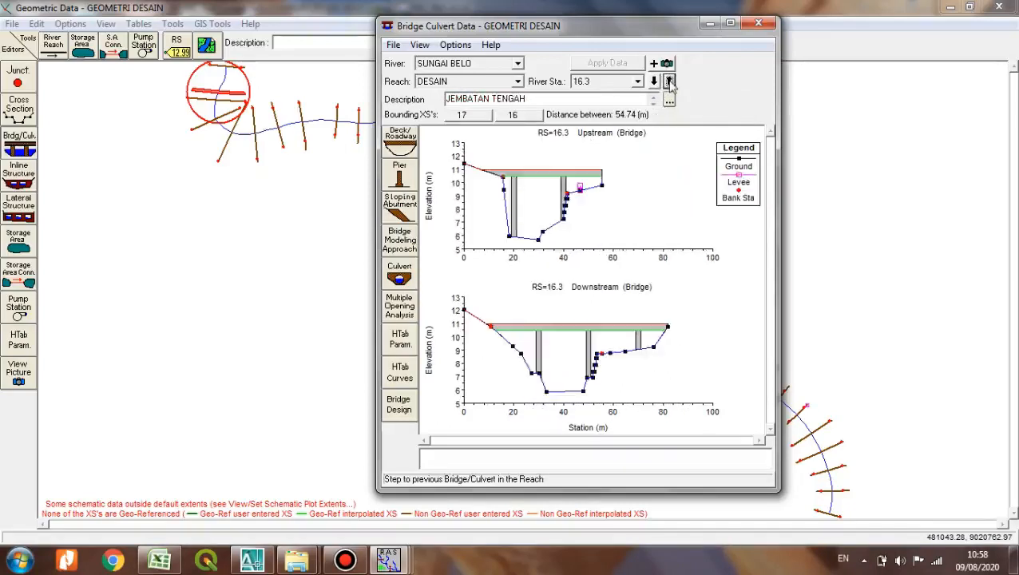
pyautogui.click(669, 81)
pyautogui.click(669, 81)
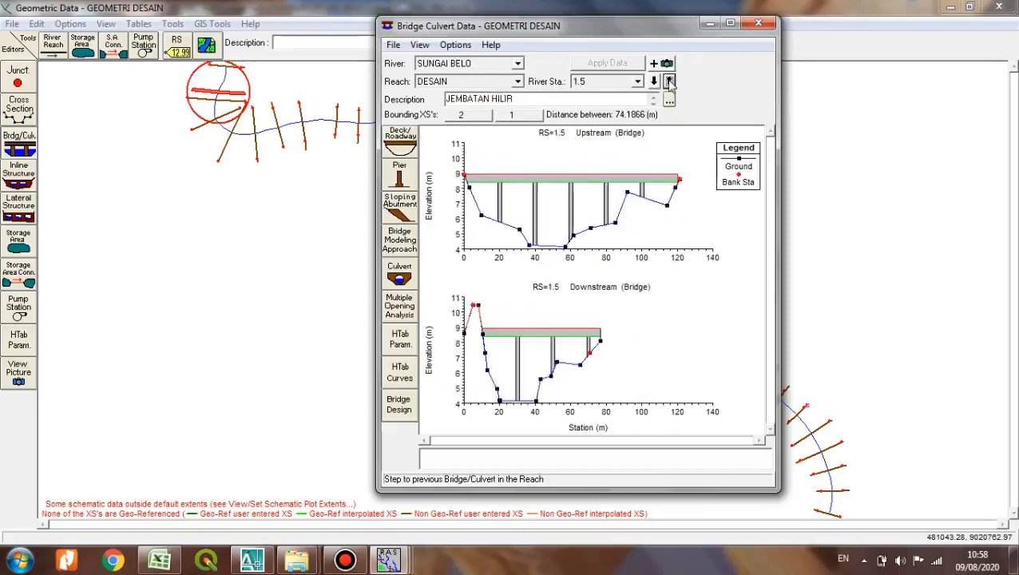
pyautogui.click(669, 82)
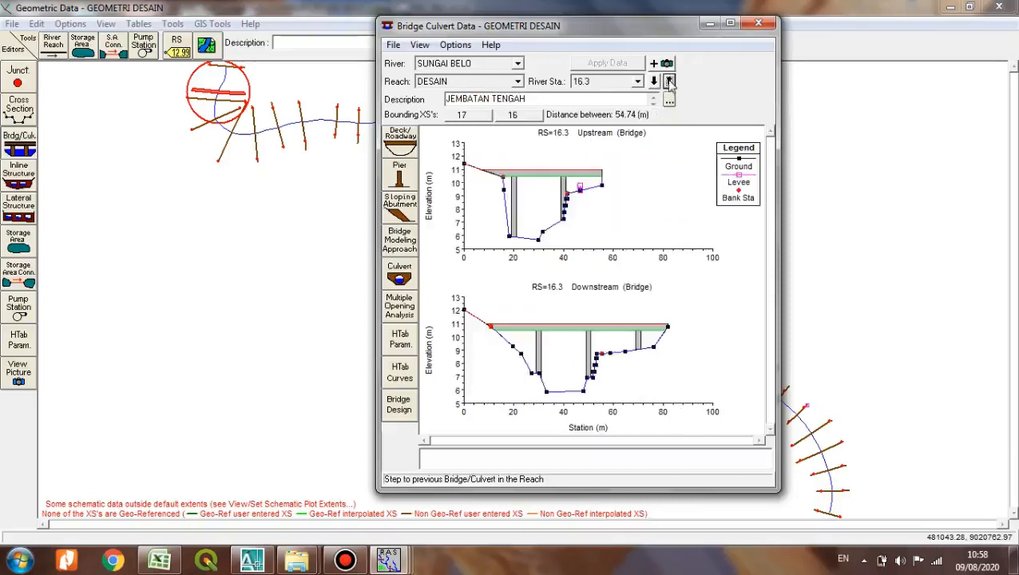
# Close the bridge editor, save the GEOMETRI DESAIN geometry data and close the geometry editor.
pyautogui.click(758, 24)
pyautogui.click(12, 23)
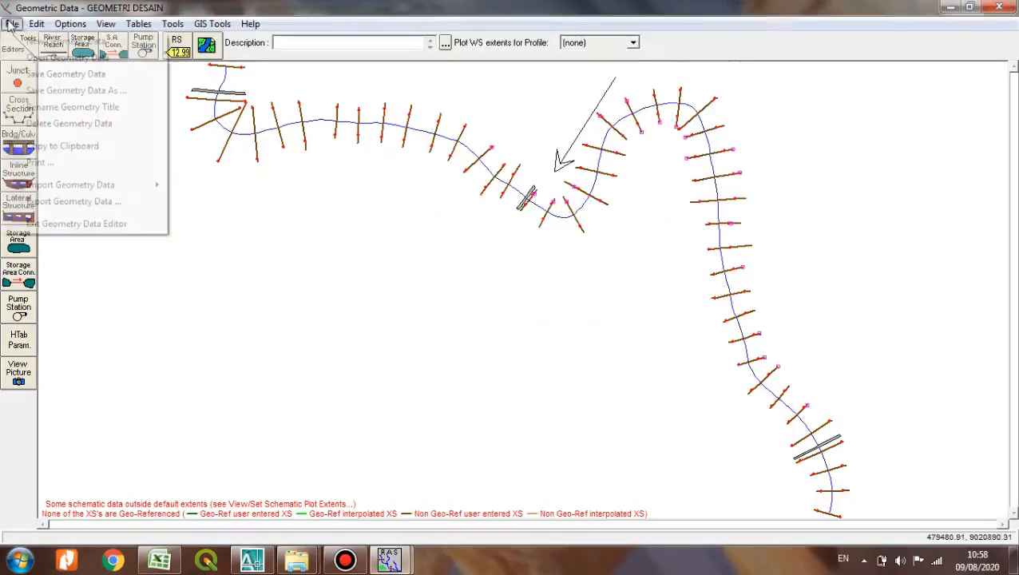
pyautogui.click(73, 77)
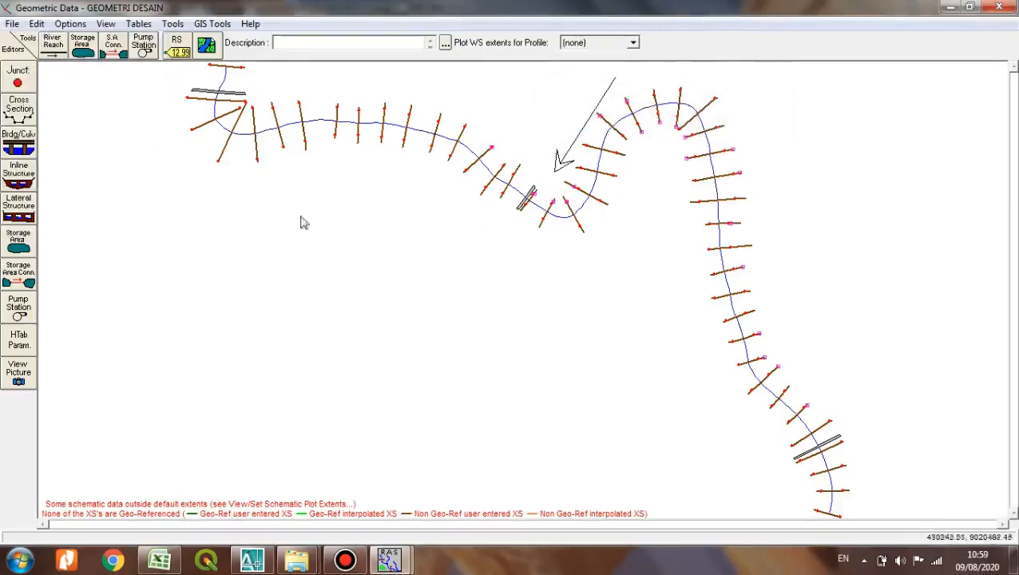
pyautogui.click(998, 7)
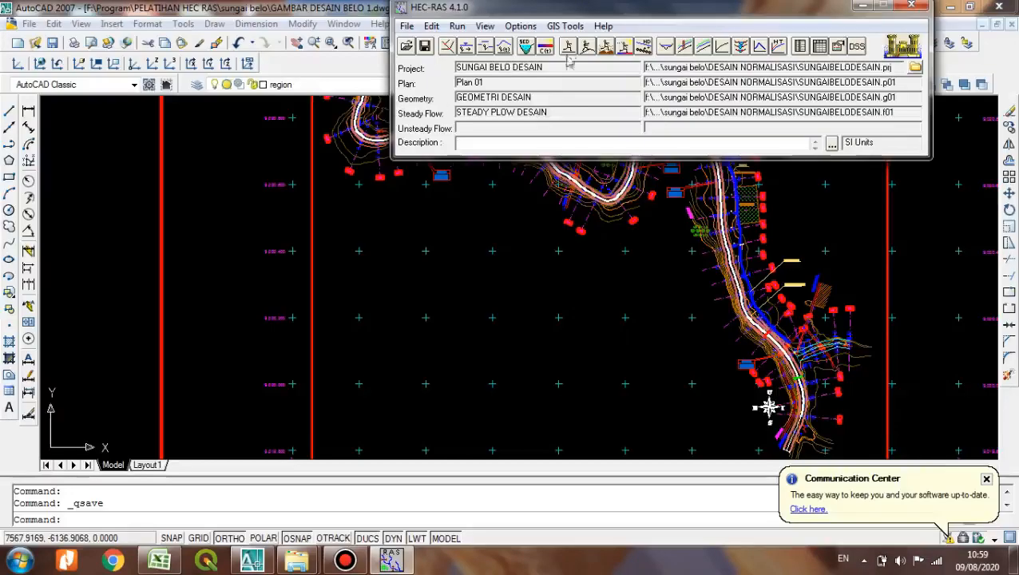
# Compute the steady flow analysis for Plan 01 and dismiss the finished computations report.
pyautogui.click(456, 26)
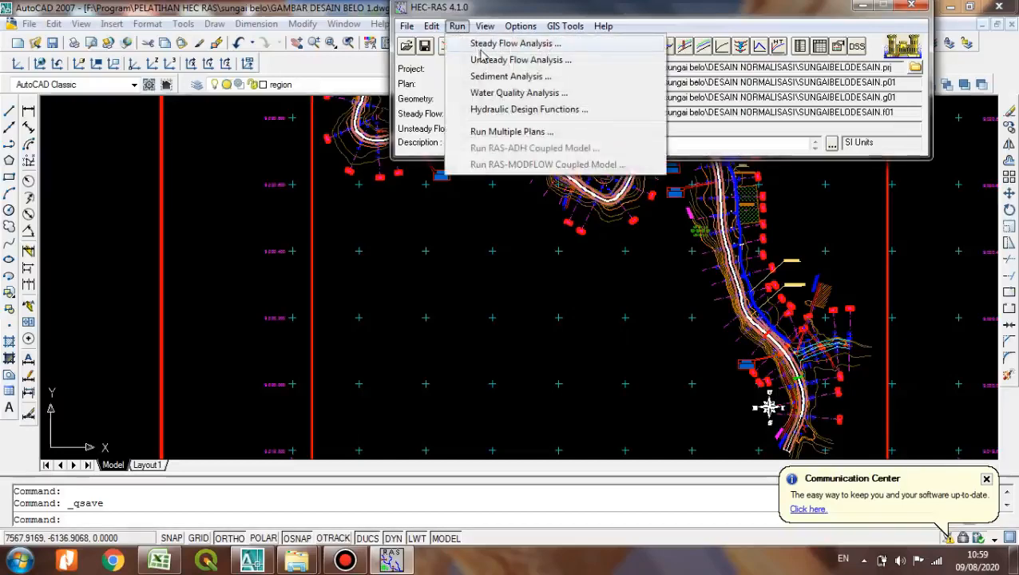
pyautogui.click(480, 51)
pyautogui.click(201, 226)
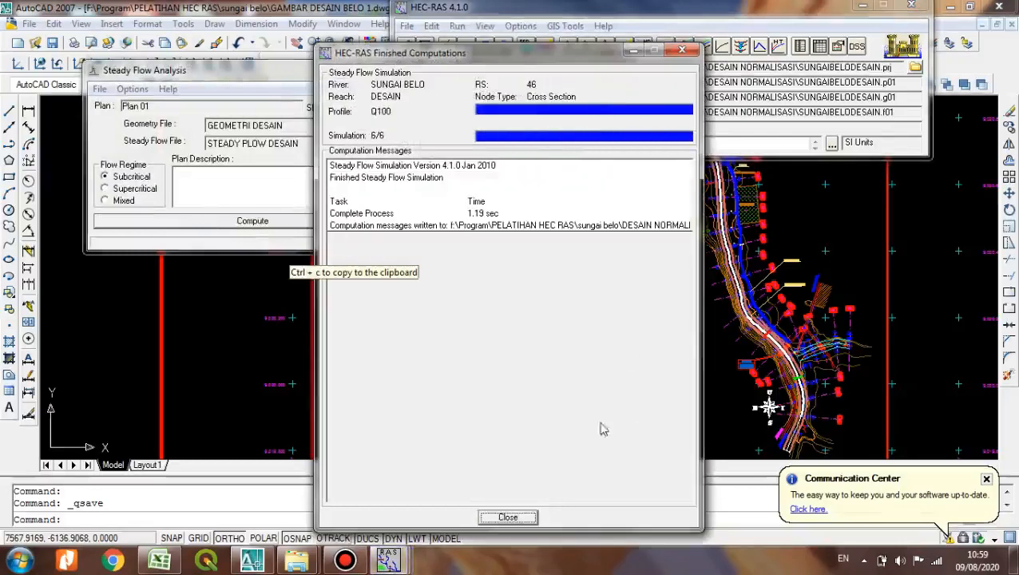
pyautogui.click(515, 518)
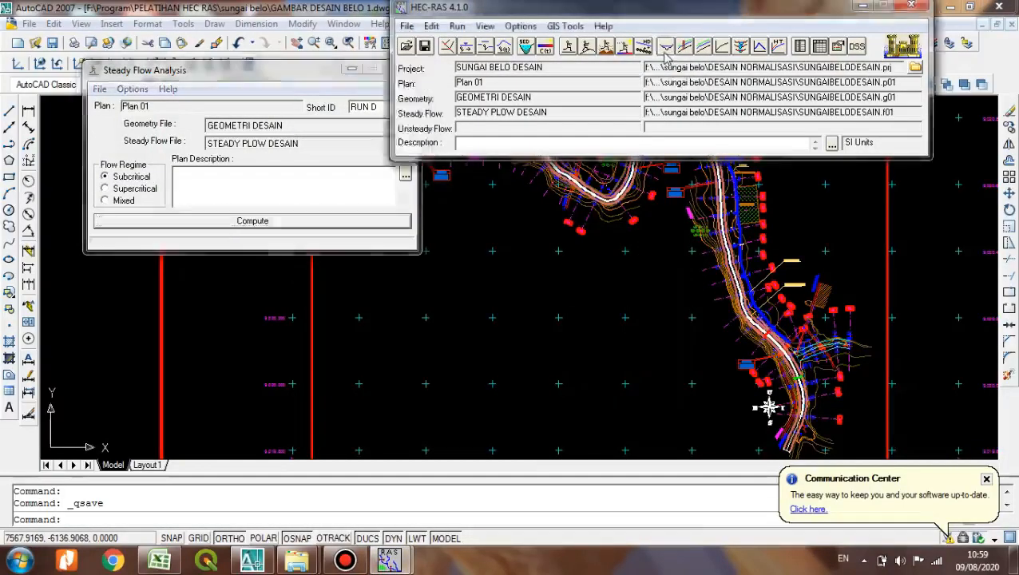
# View the cross section plots of the bridge at station 16.3, upstream and downstream, with the computed water surfaces.
pyautogui.click(664, 48)
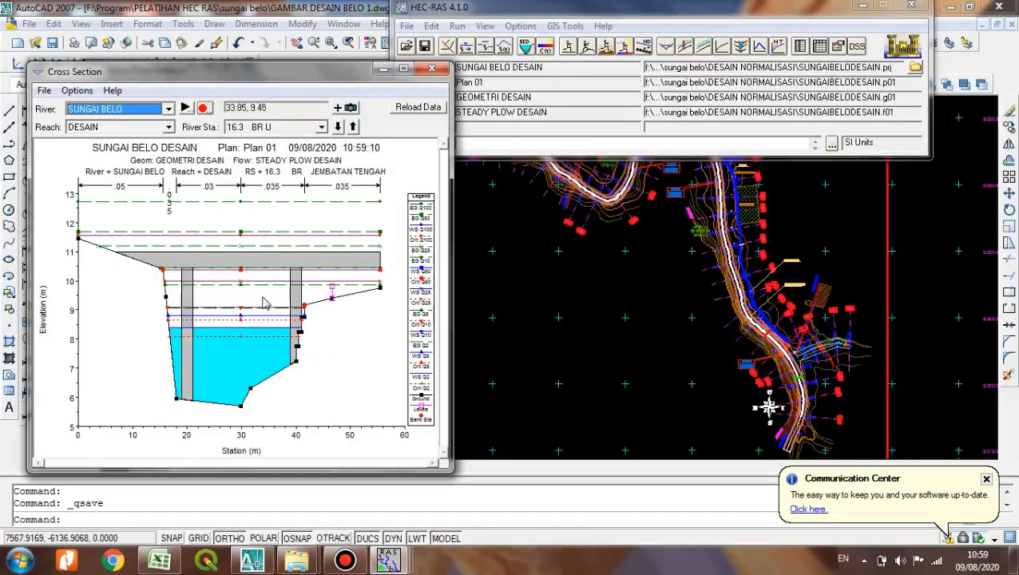
pyautogui.click(323, 129)
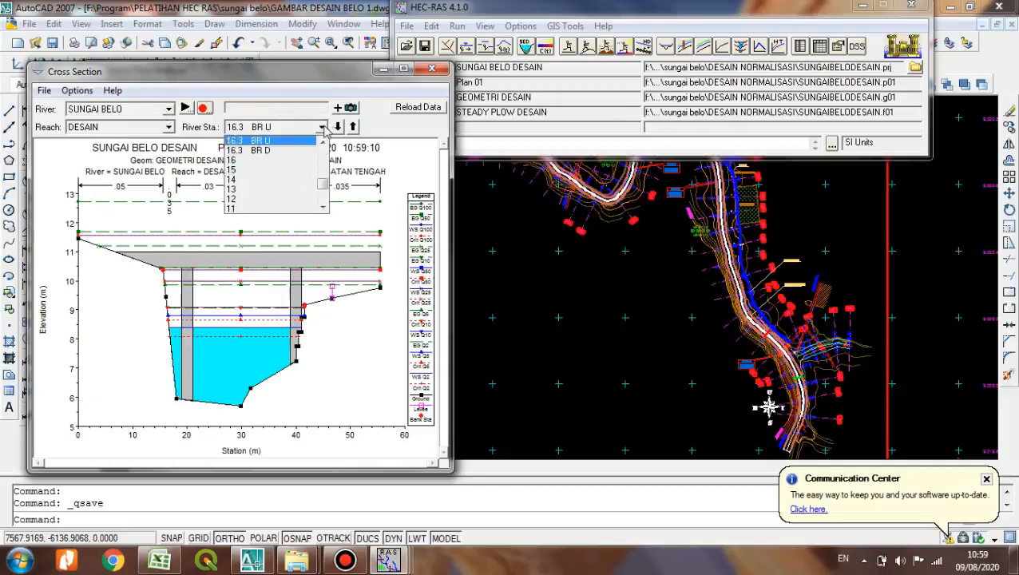
pyautogui.click(280, 151)
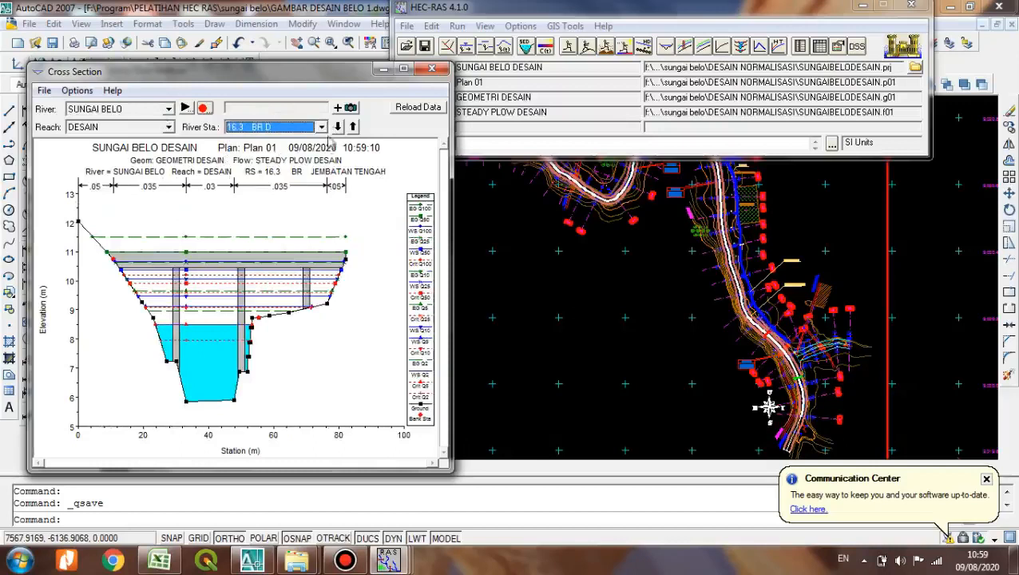
# View the computed water surfaces in the downstream and upstream cross sections of the bridge at station 1.5.
pyautogui.click(322, 128)
pyautogui.moveTo(324, 184); pyautogui.dragTo(323, 200)
pyautogui.click(289, 201)
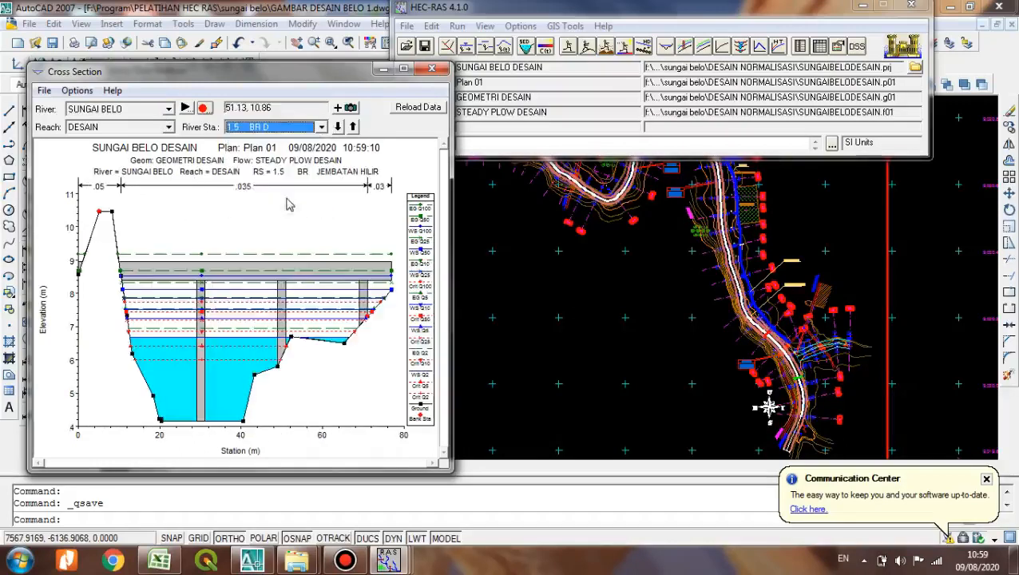
pyautogui.click(321, 128)
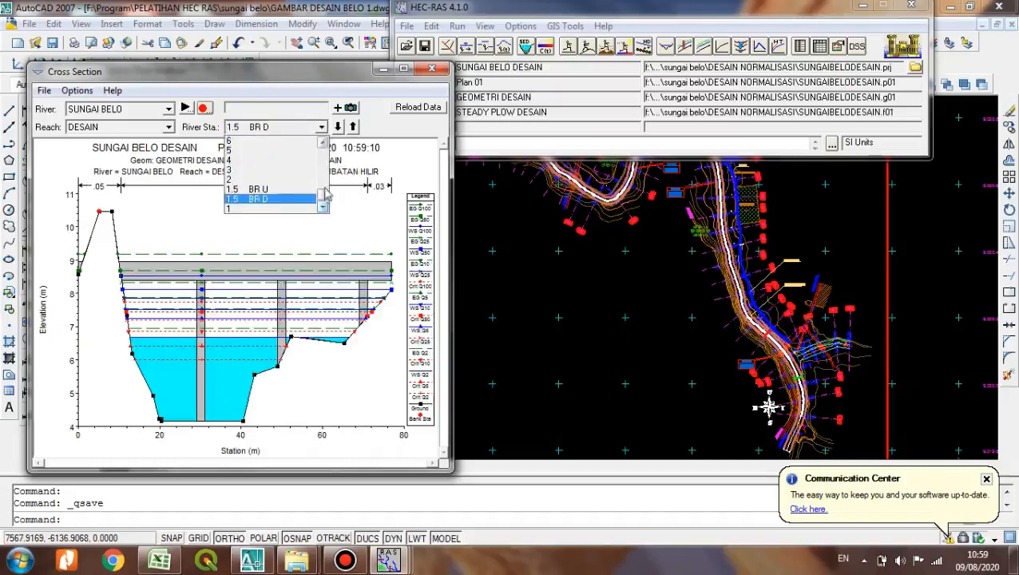
pyautogui.click(295, 194)
# View the upstream and downstream cross sections of the bridge at station 42.3, and close the cross section plot.
pyautogui.click(322, 128)
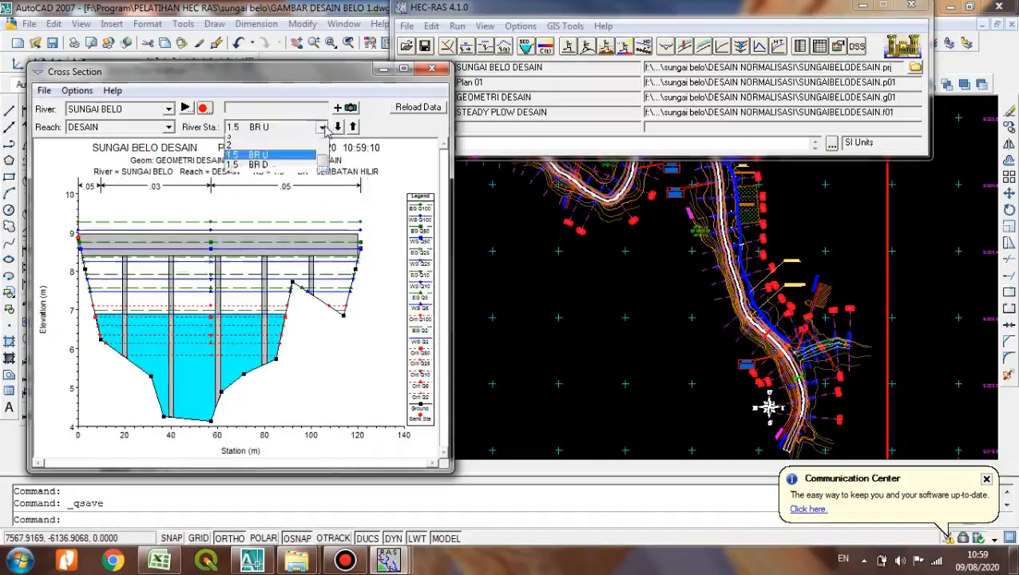
pyautogui.moveTo(324, 192); pyautogui.dragTo(329, 150)
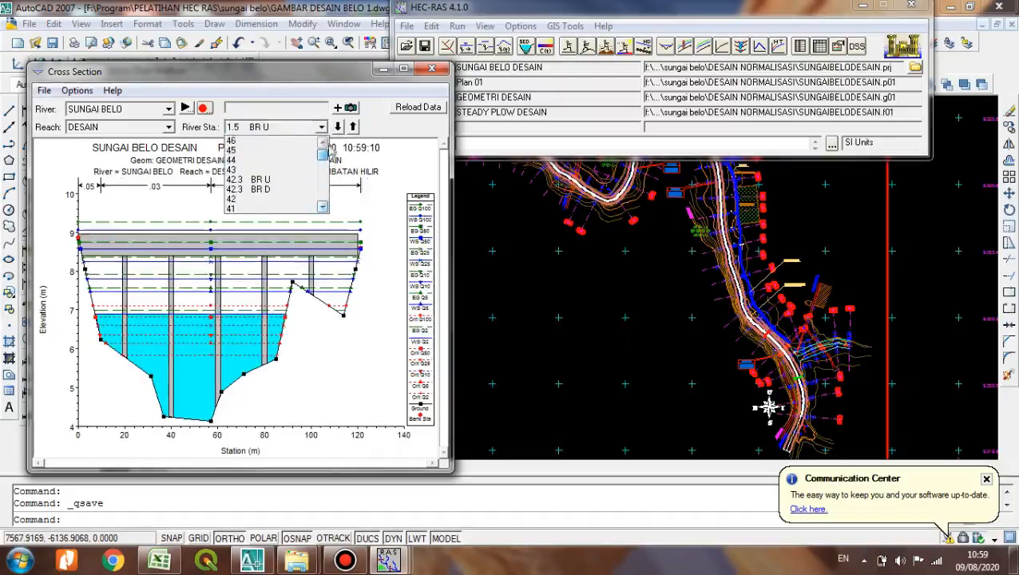
pyautogui.click(285, 181)
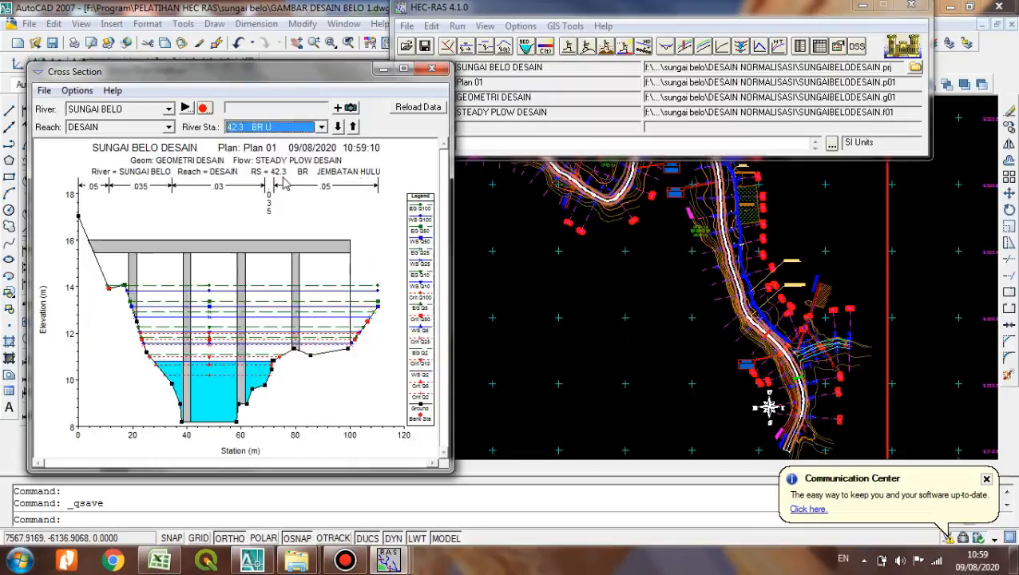
pyautogui.click(305, 127)
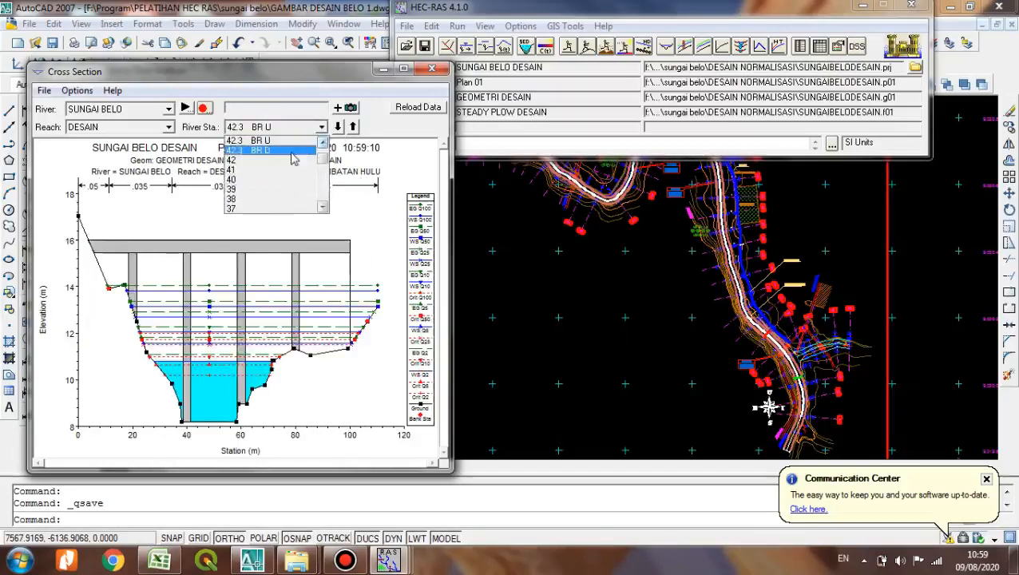
pyautogui.click(293, 151)
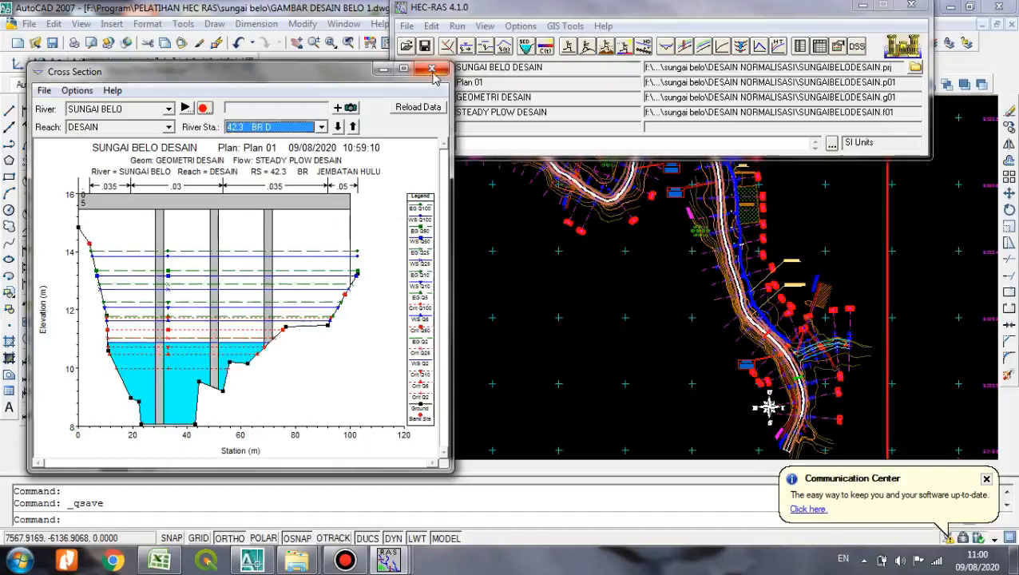
pyautogui.click(432, 71)
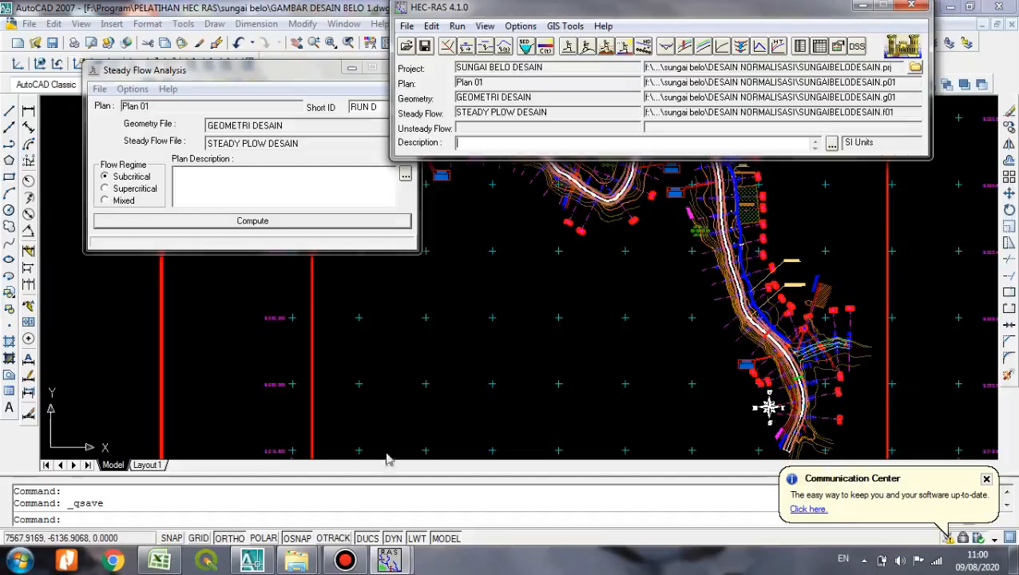
pyautogui.click(360, 564)
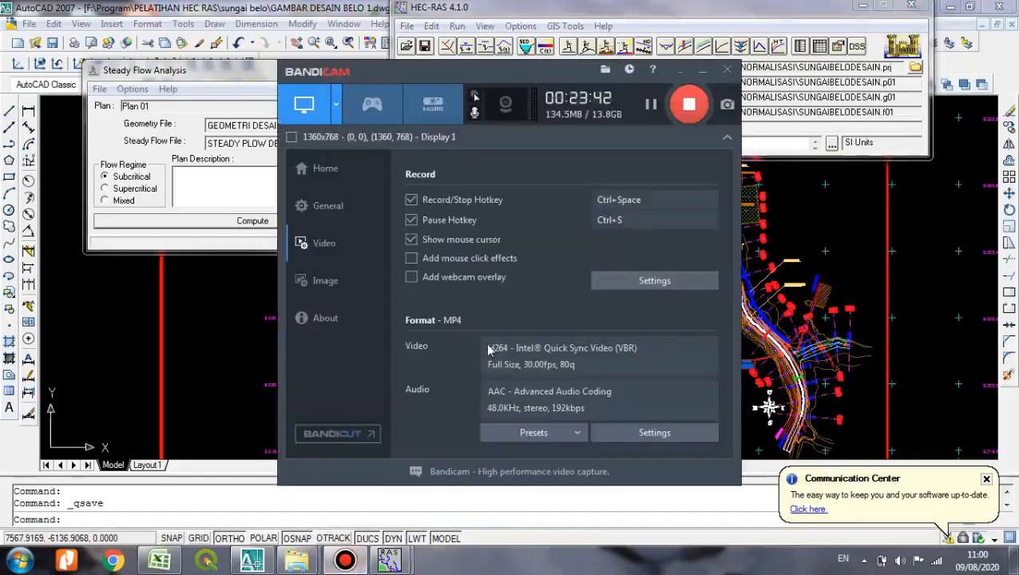